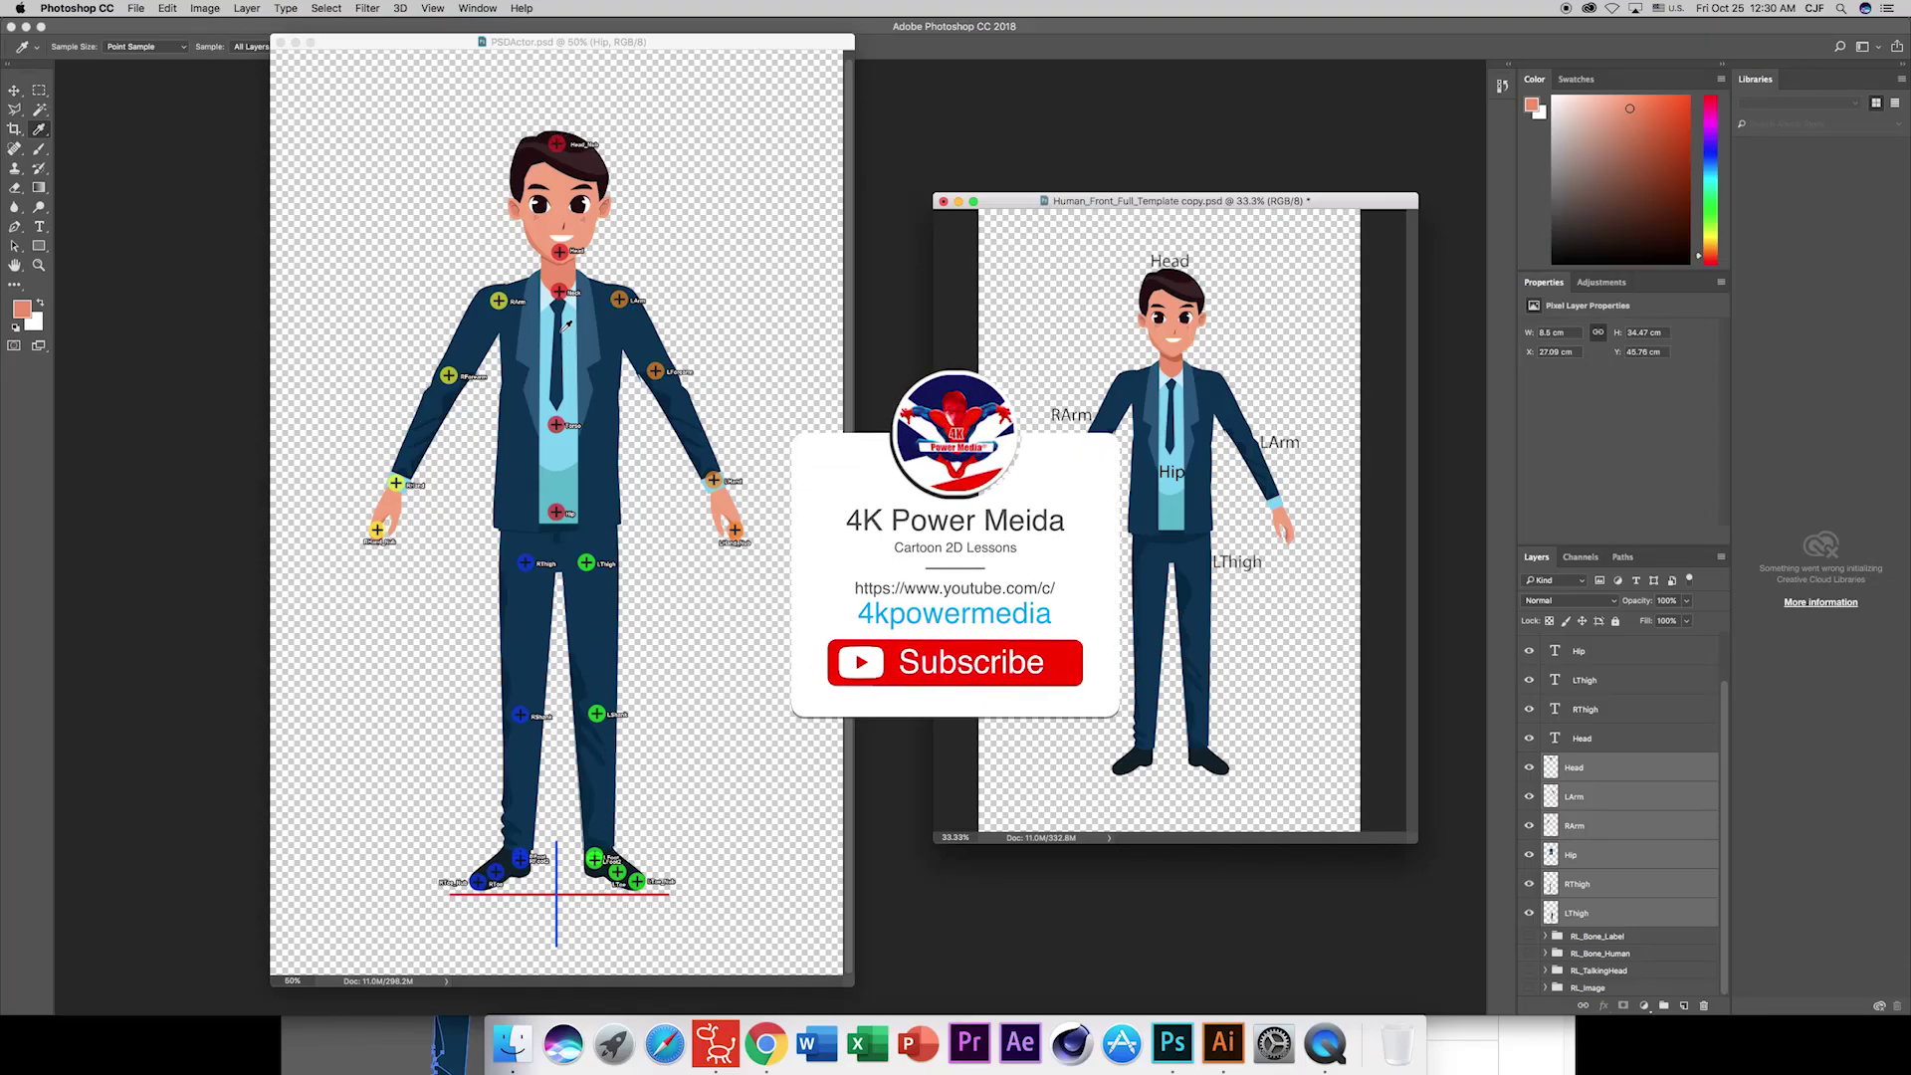
In Photoshop, select the Move tool and open then dismiss Save As for the PSDActor file.
{"action": "left_click", "coordinate": [14, 90]}
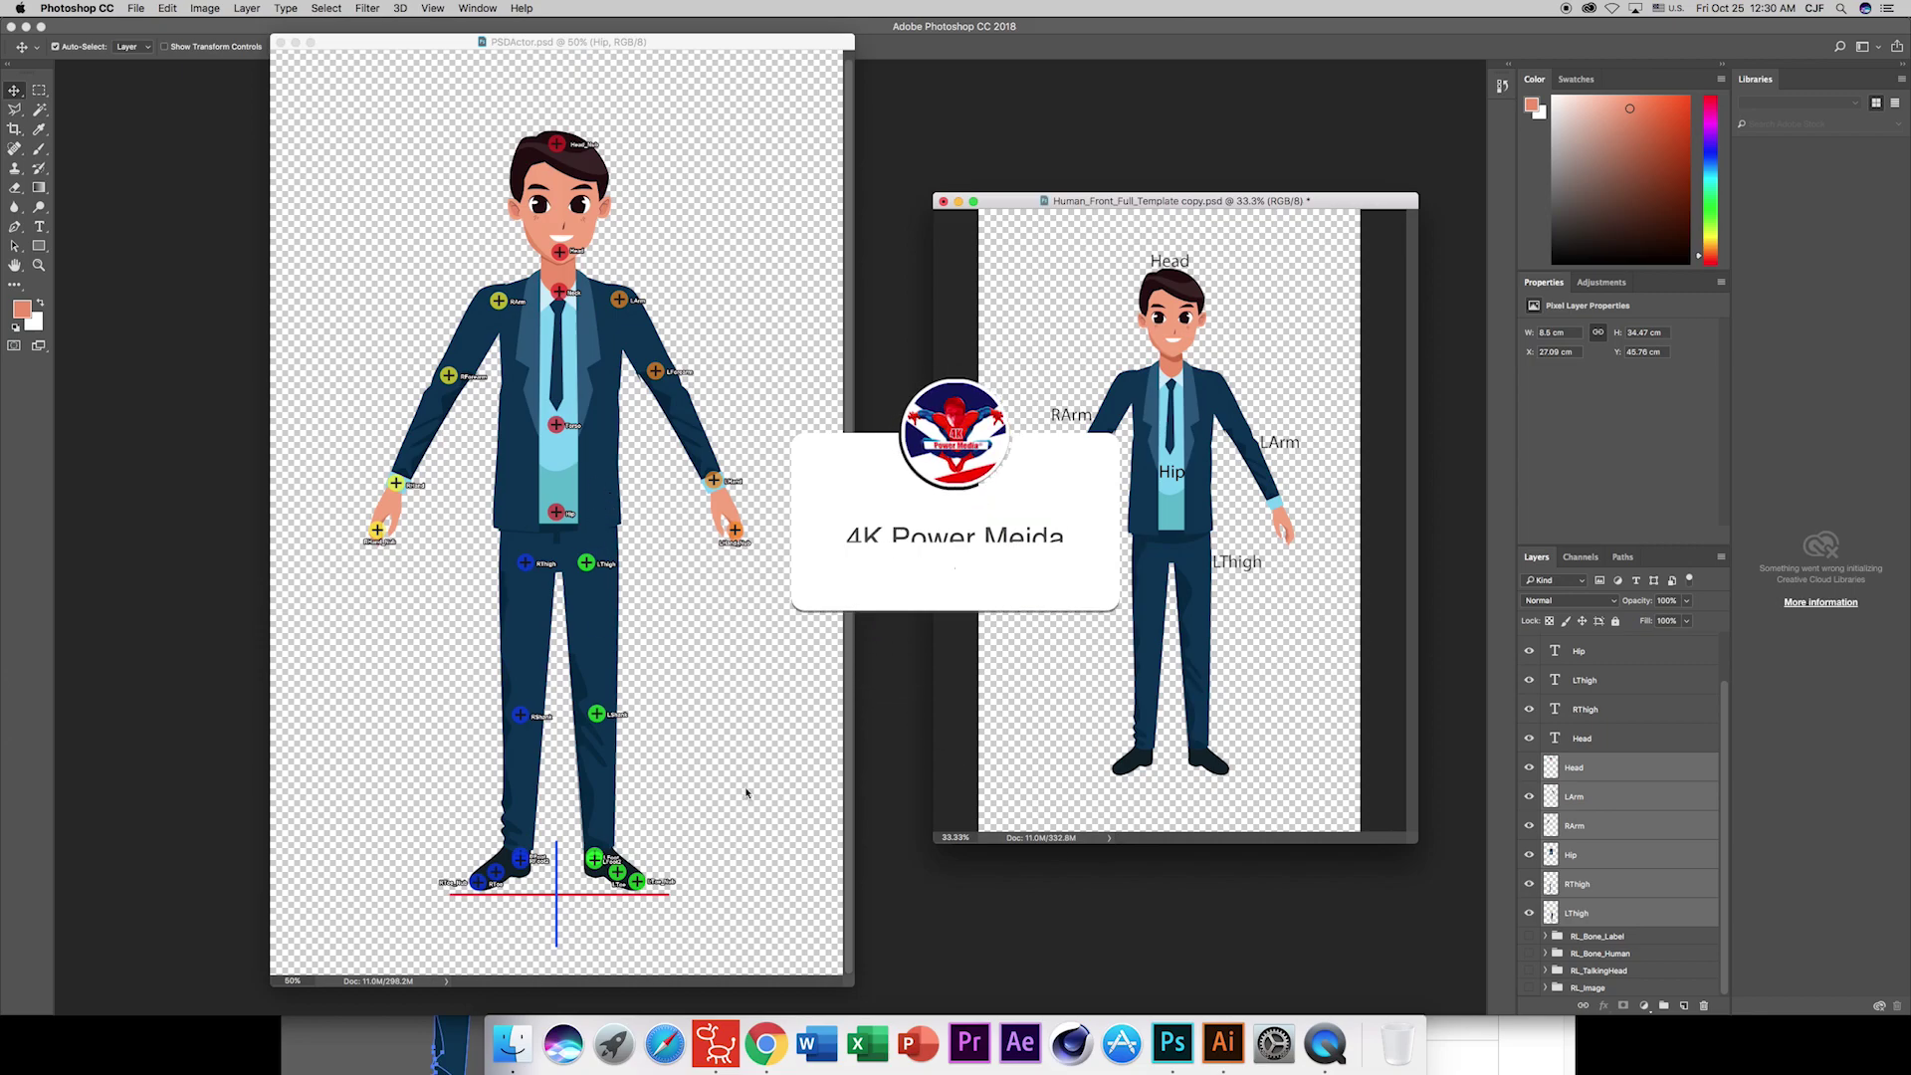
{"action": "left_click", "coordinate": [136, 9]}
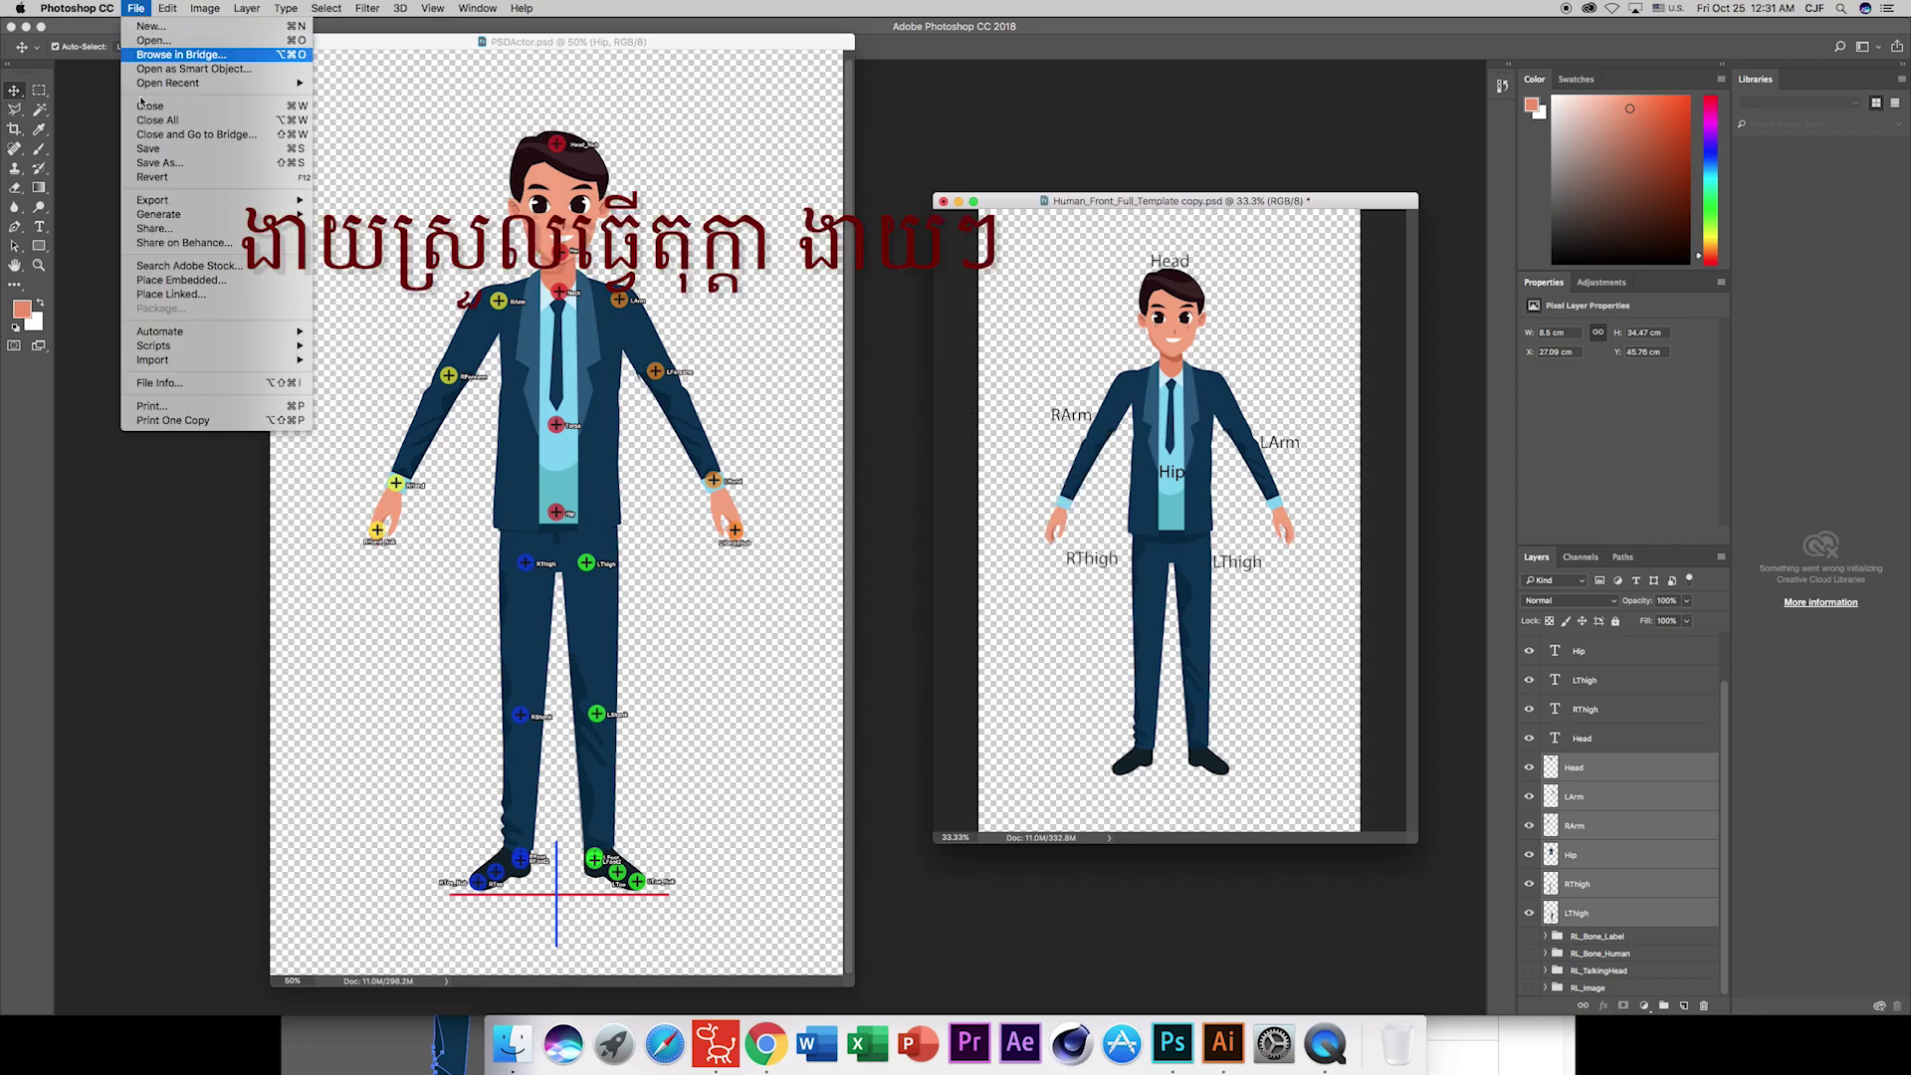
{"action": "left_click", "coordinate": [167, 164]}
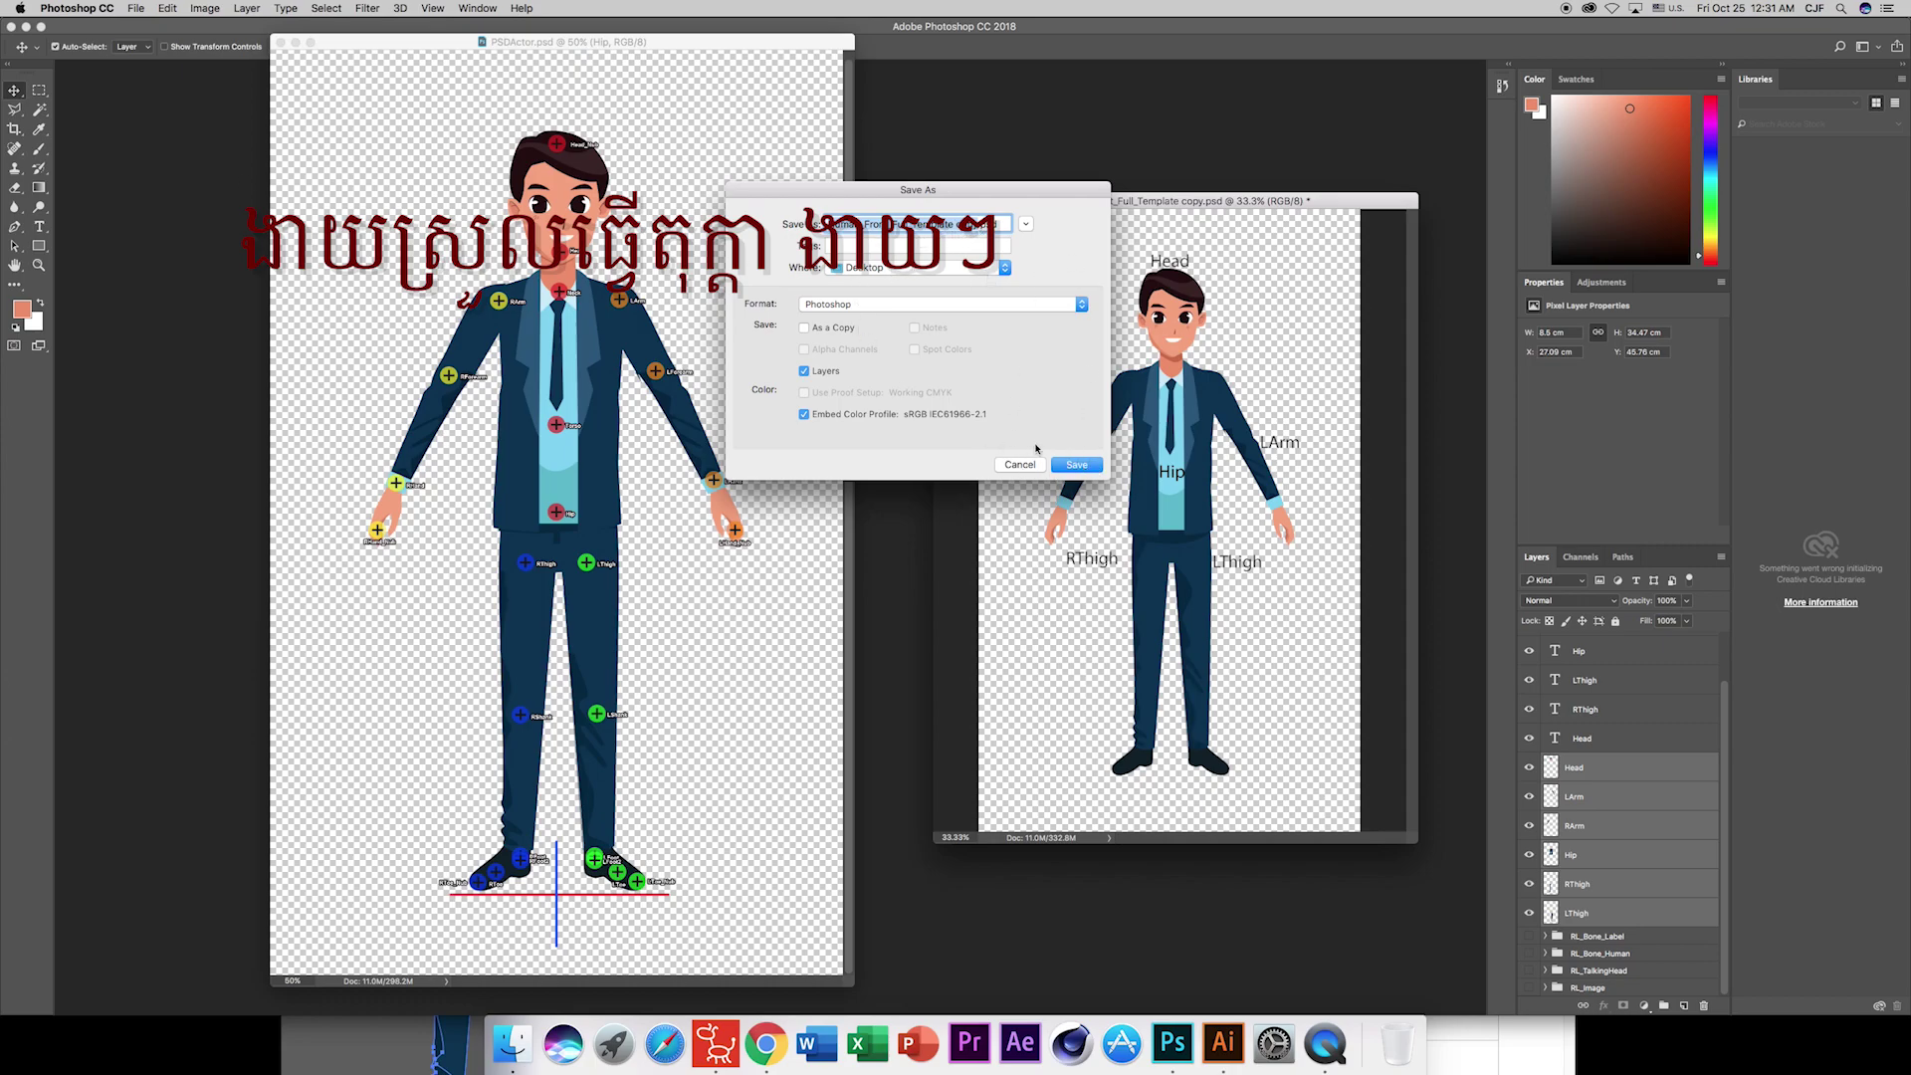
{"action": "key", "text": "Return"}
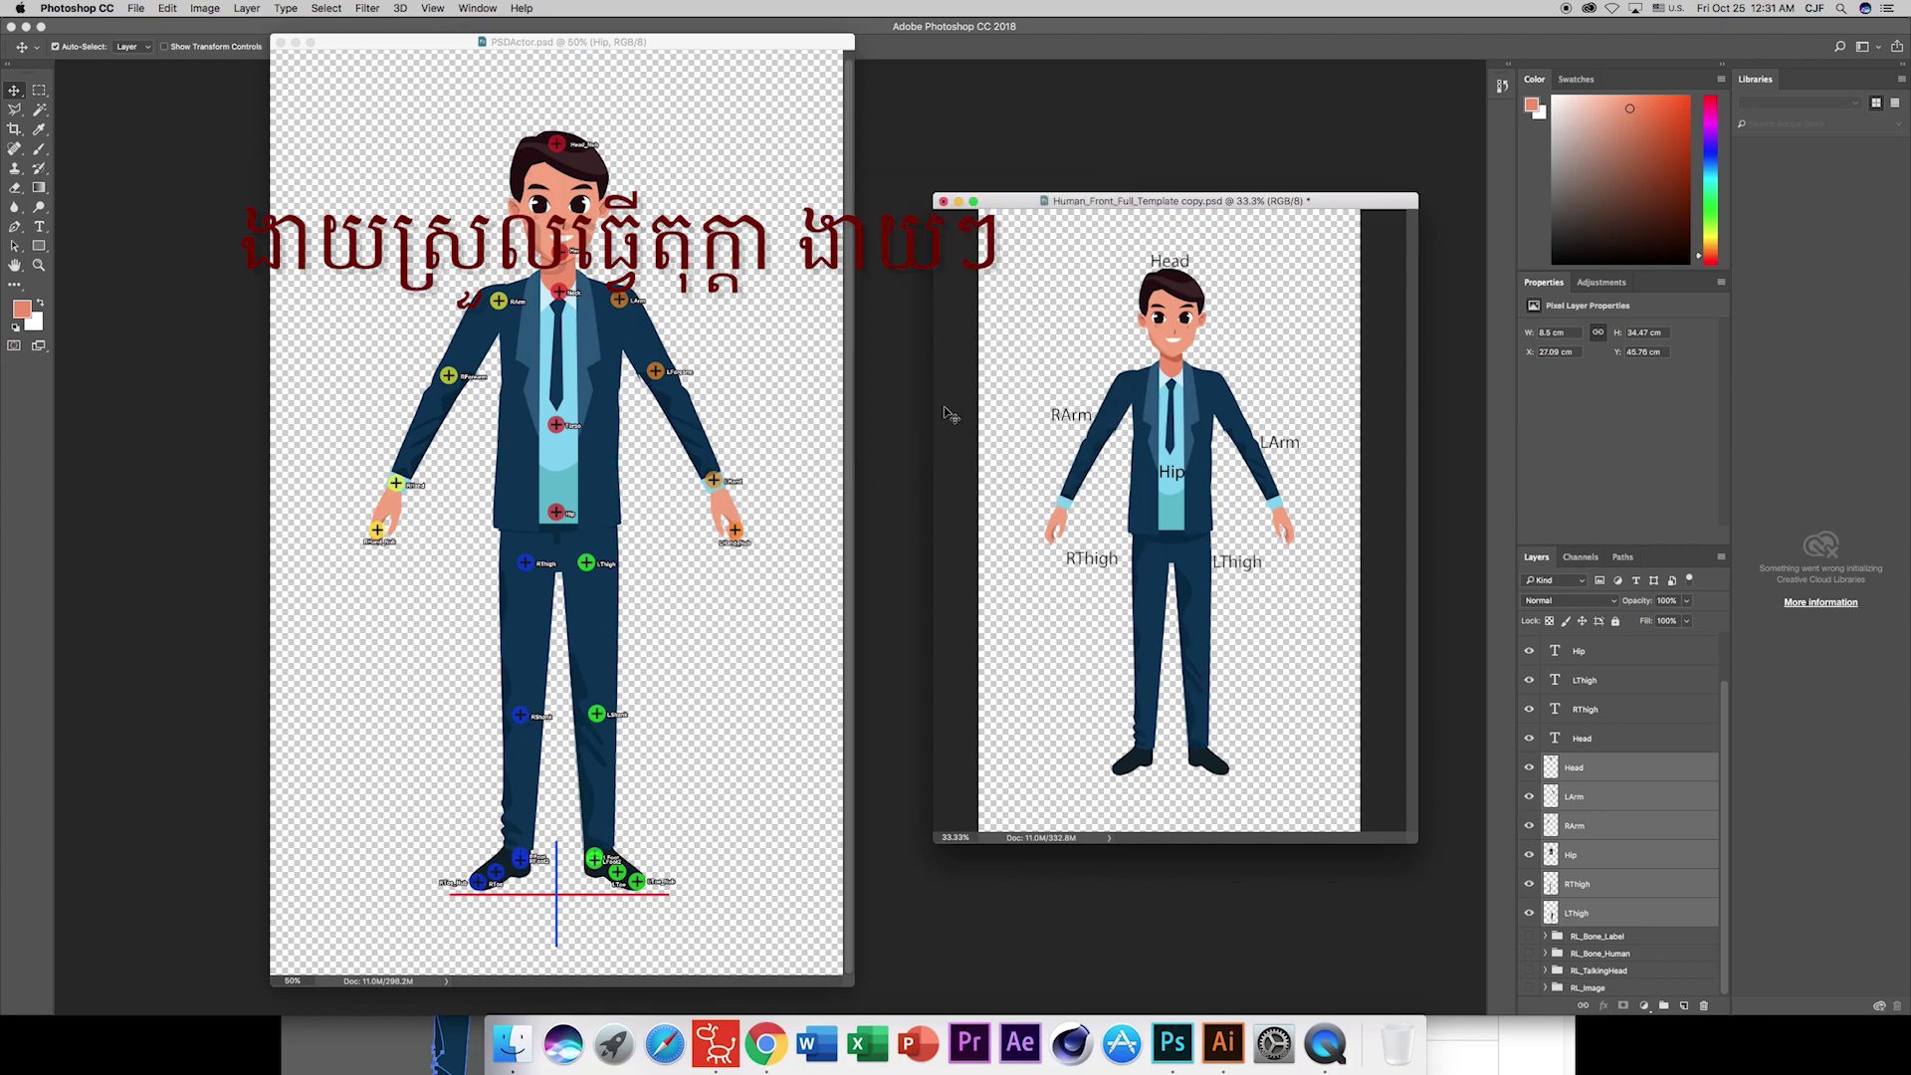
Import PSDActor.psd from the Desktop into Cartoon Animator 4 and return to Stage Mode.
{"action": "left_click", "coordinate": [717, 1015]}
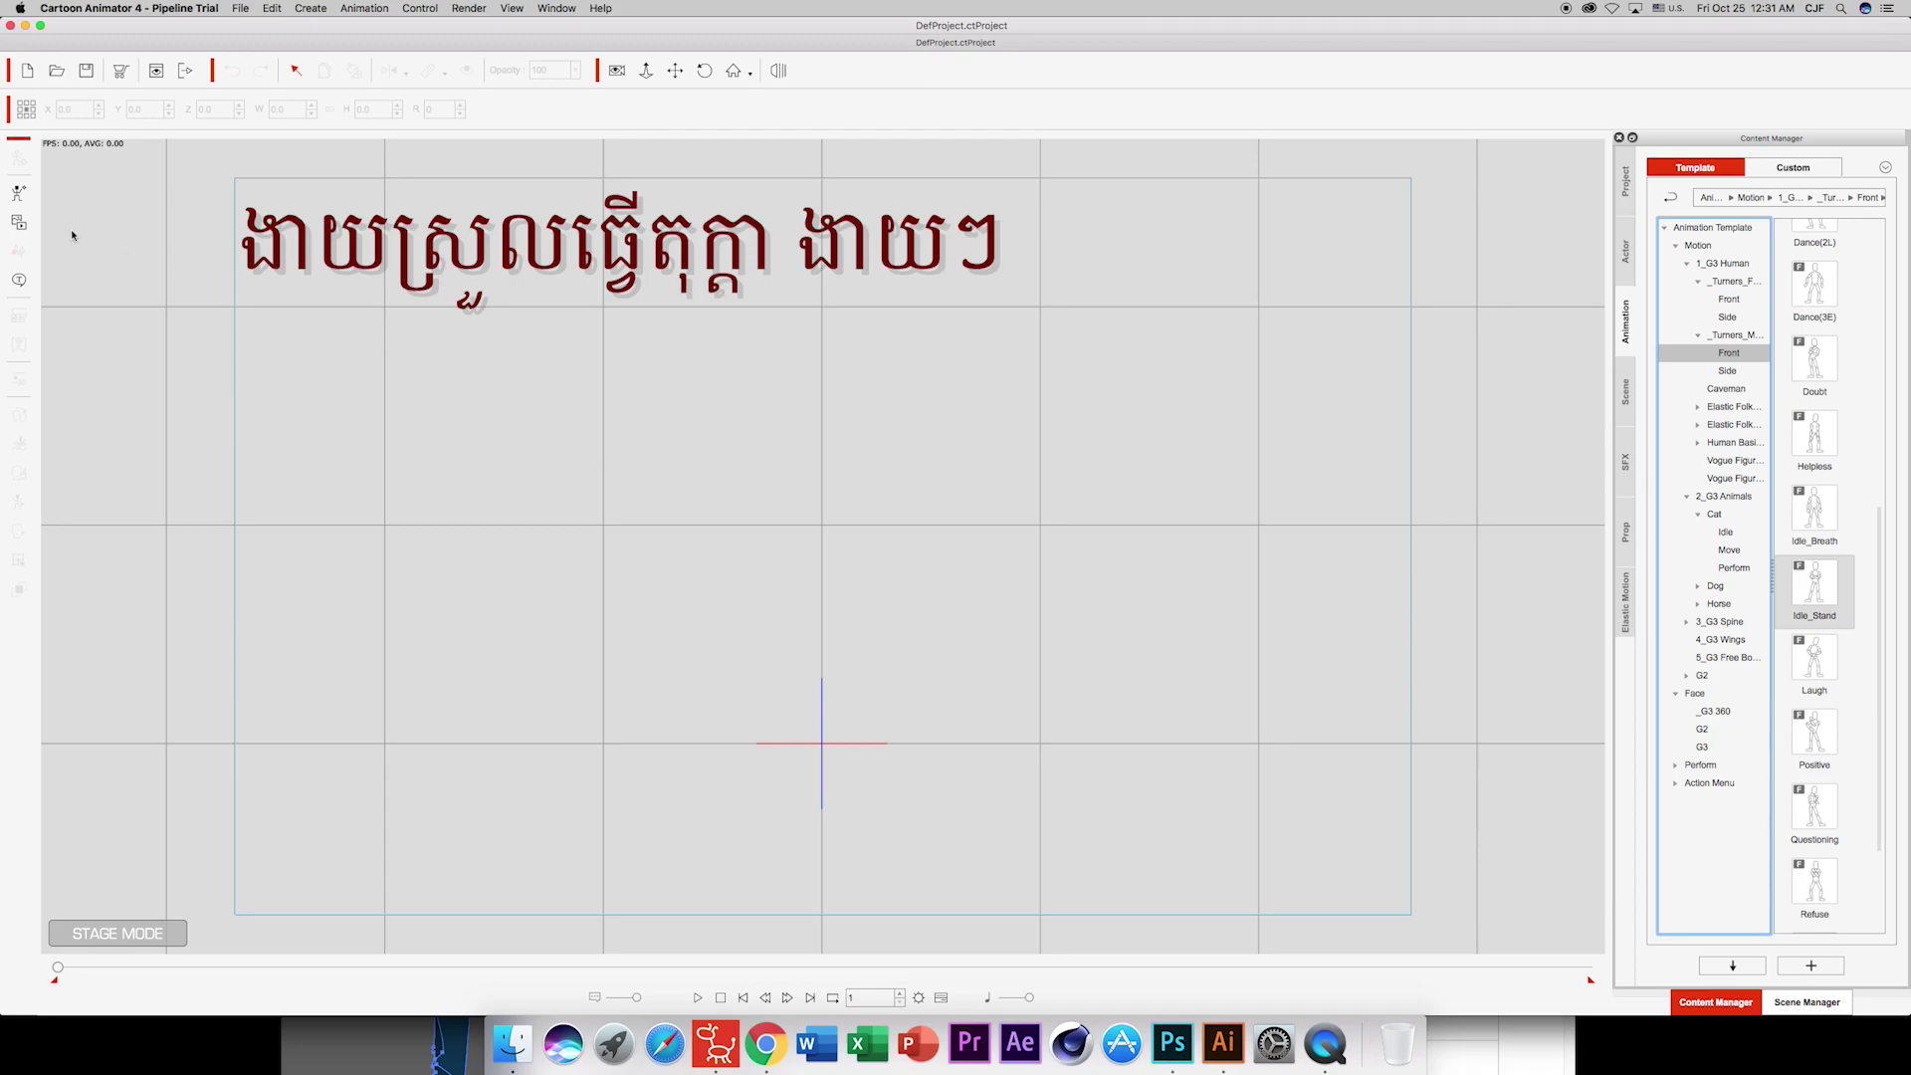
{"action": "left_click", "coordinate": [19, 196]}
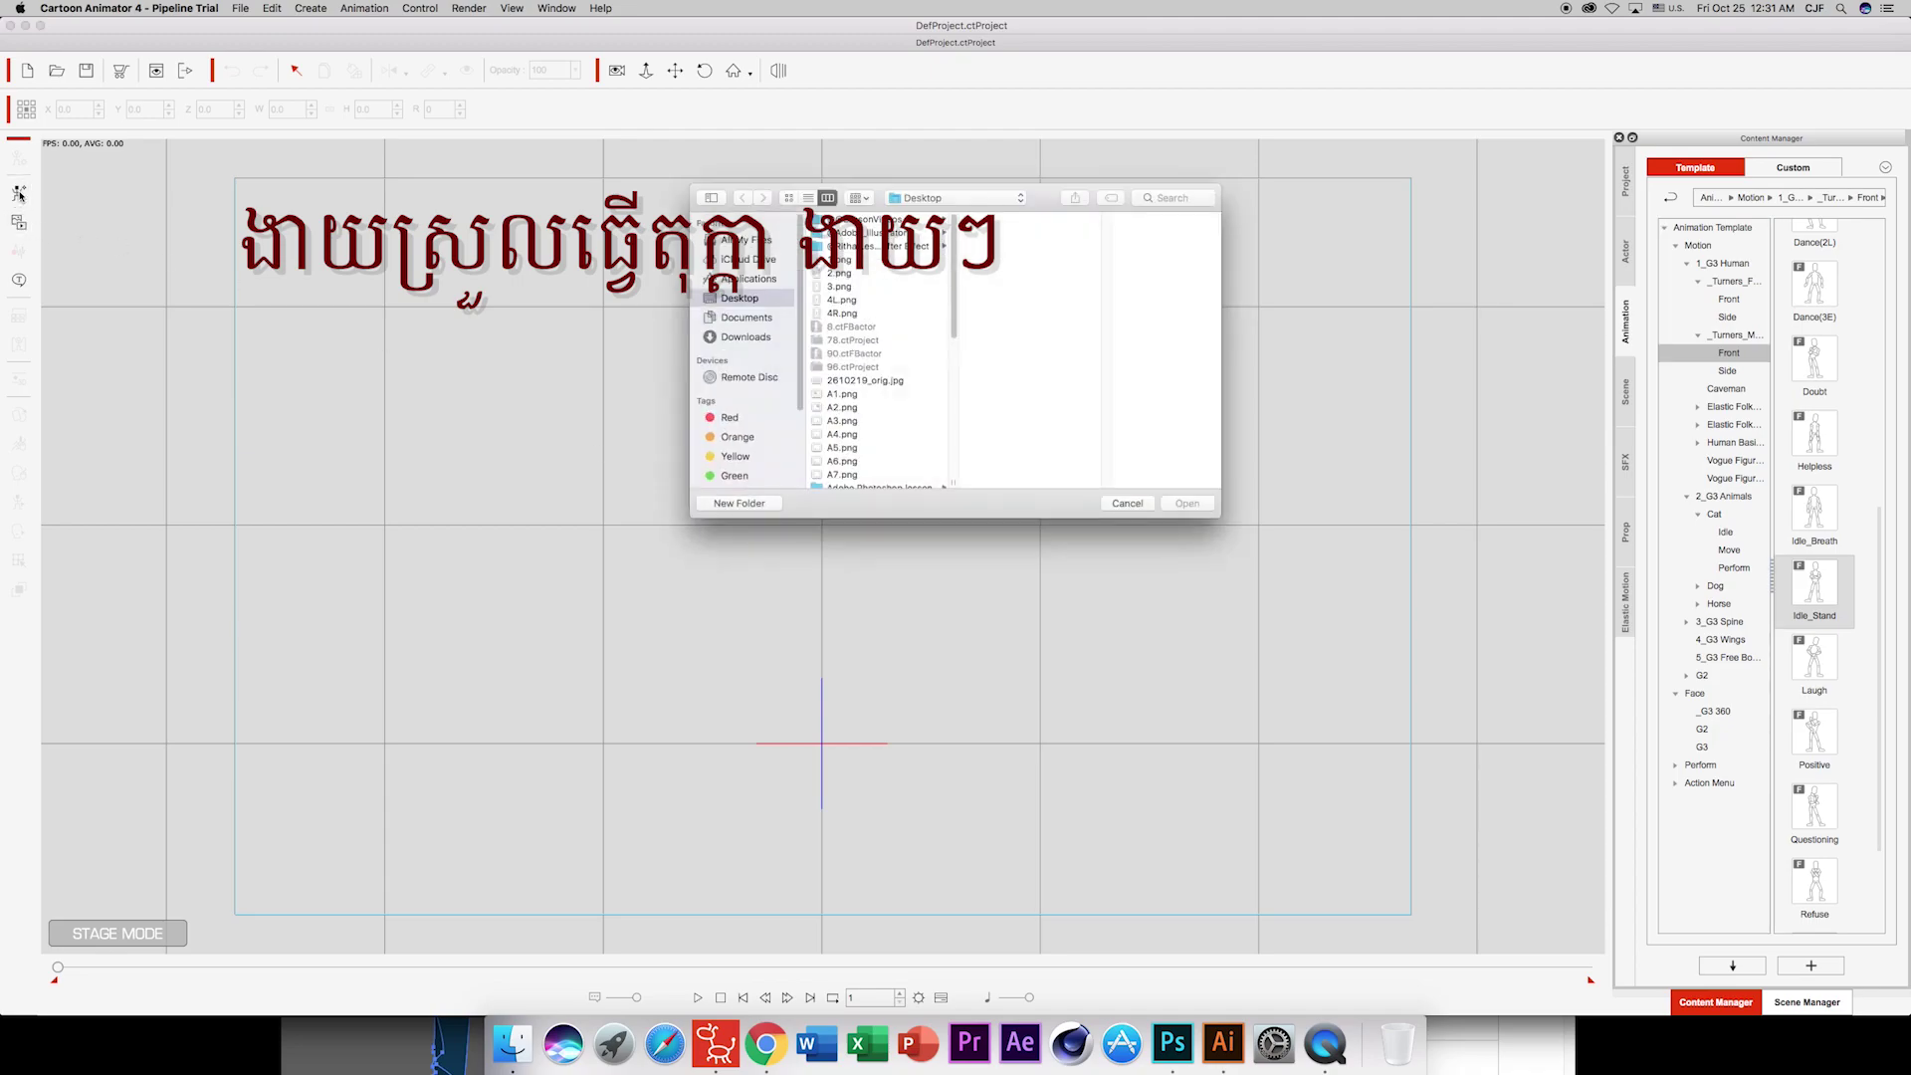
{"action": "scroll", "coordinate": [877, 359], "scroll_direction": "down", "scroll_amount": 5}
{"action": "scroll", "coordinate": [874, 398], "scroll_direction": "down", "scroll_amount": 5}
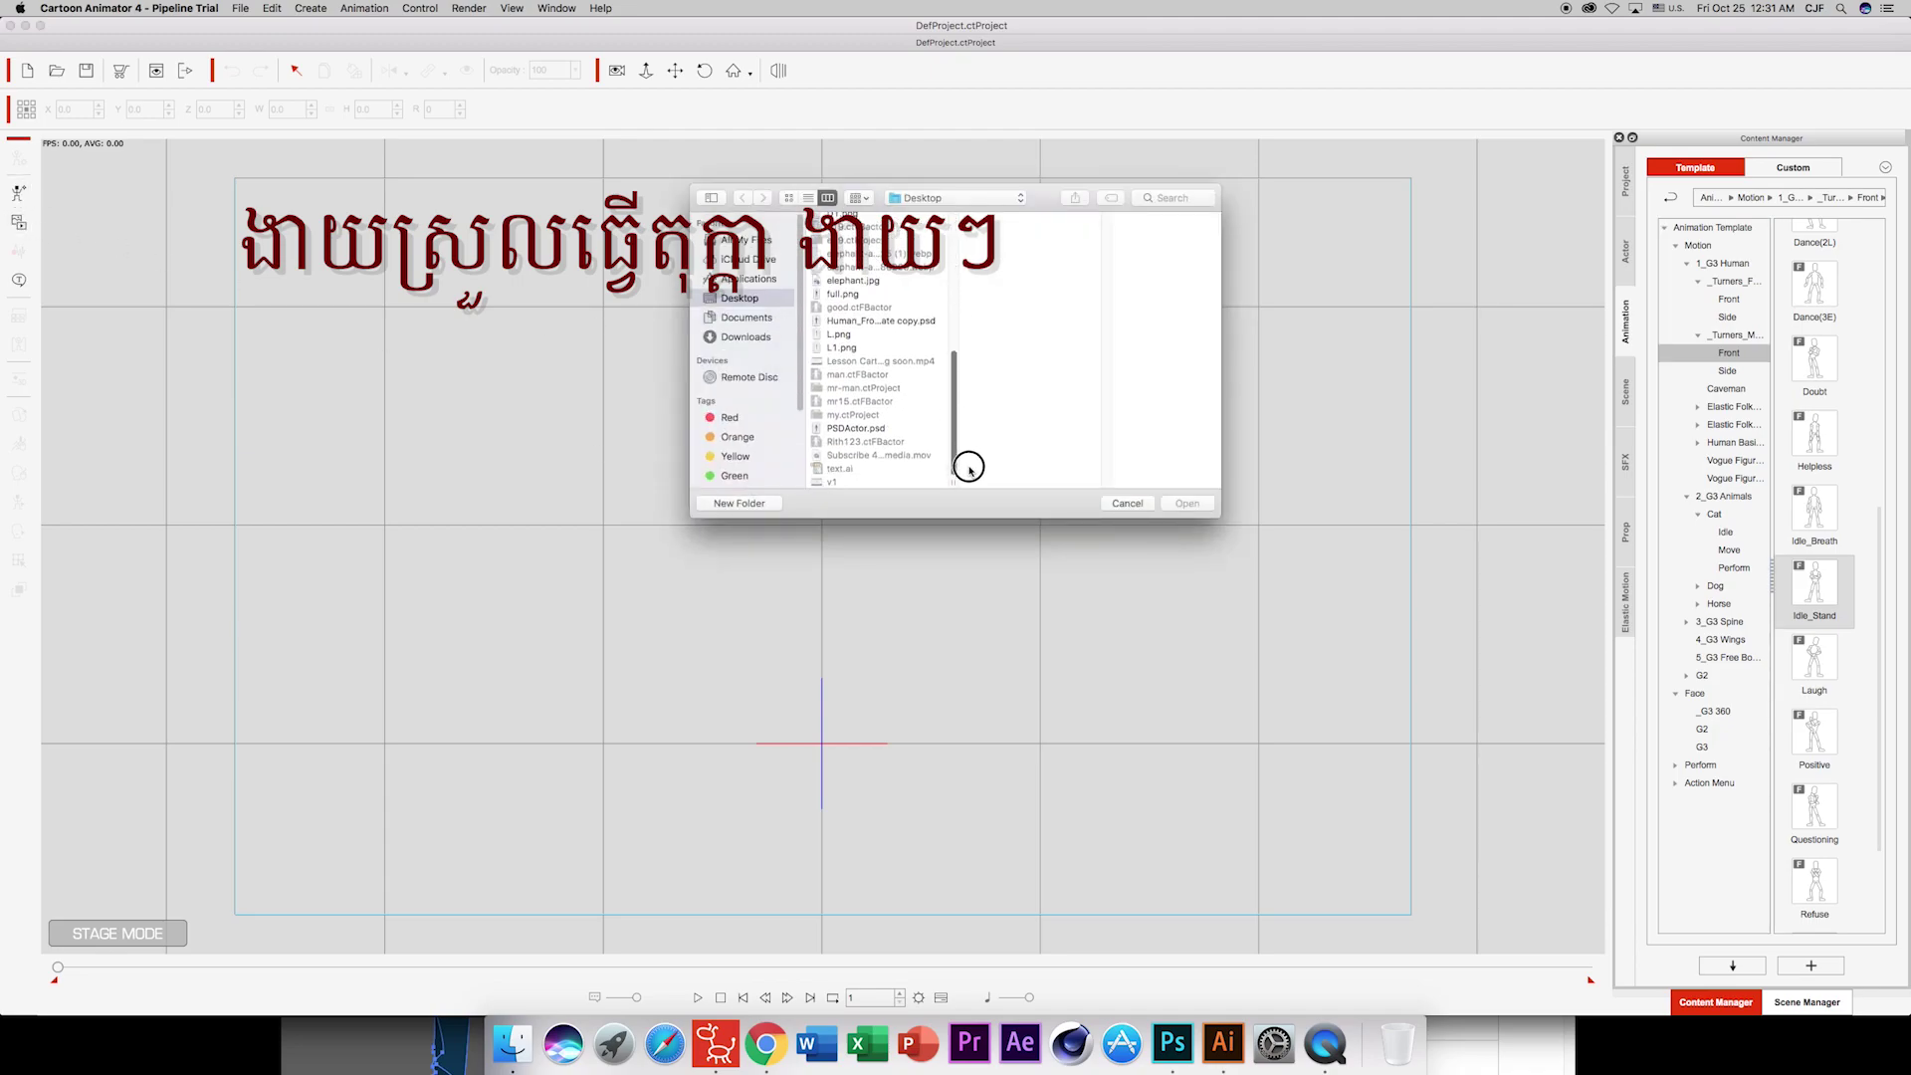
{"action": "left_click", "coordinate": [870, 429]}
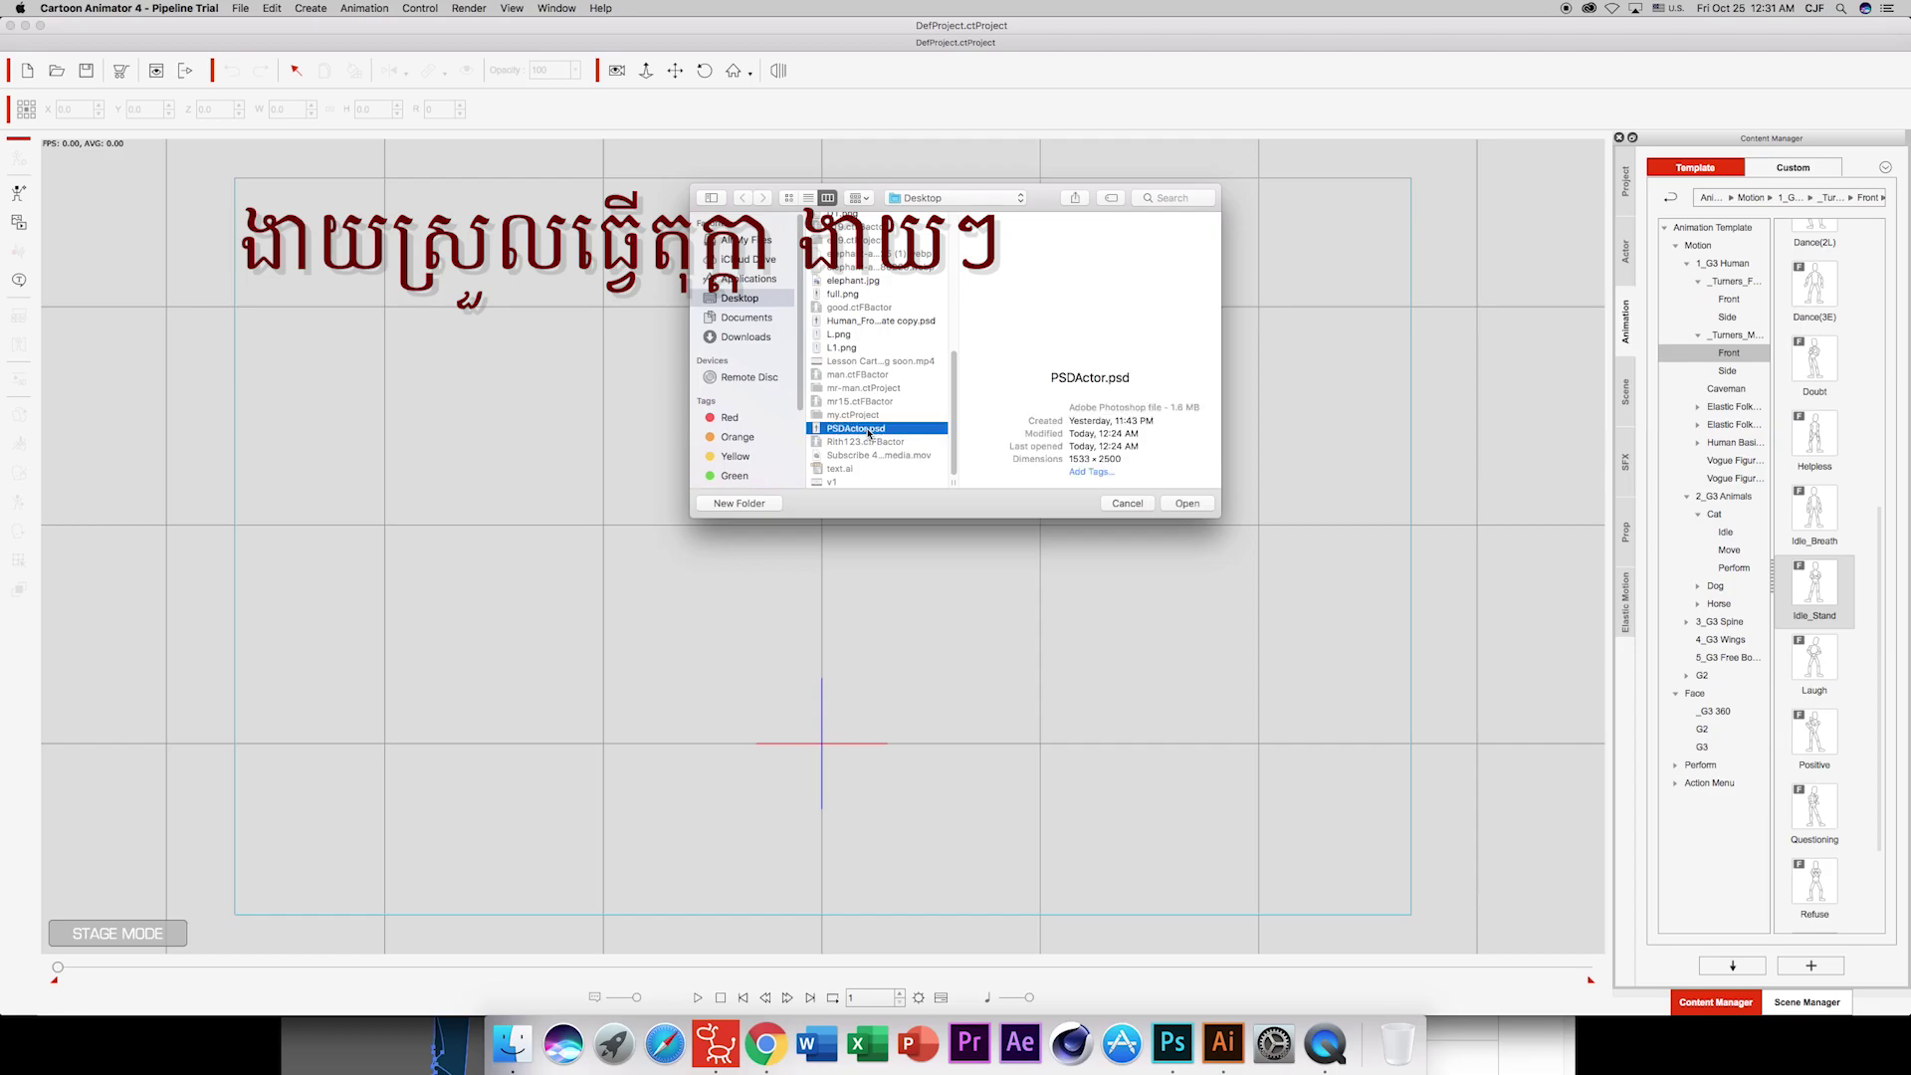
{"action": "left_click", "coordinate": [1188, 505]}
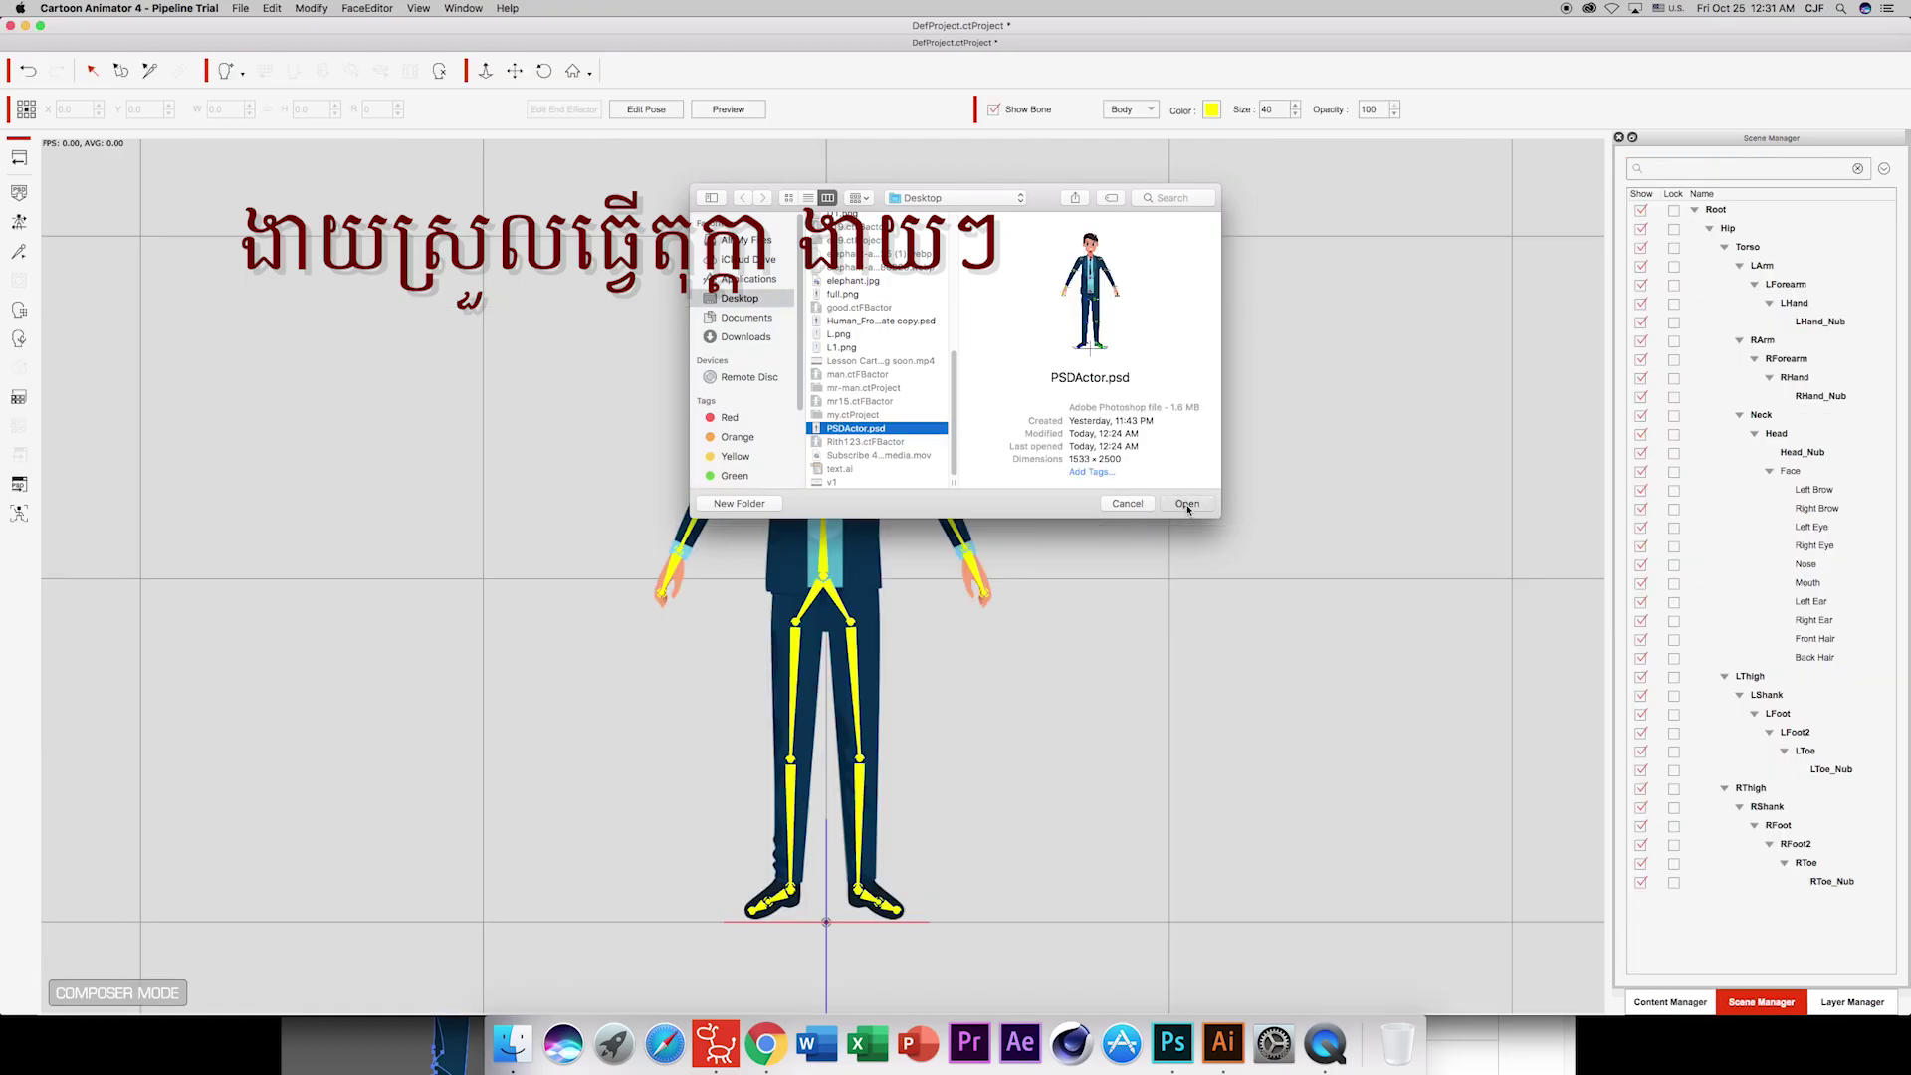
{"action": "left_click", "coordinate": [21, 164]}
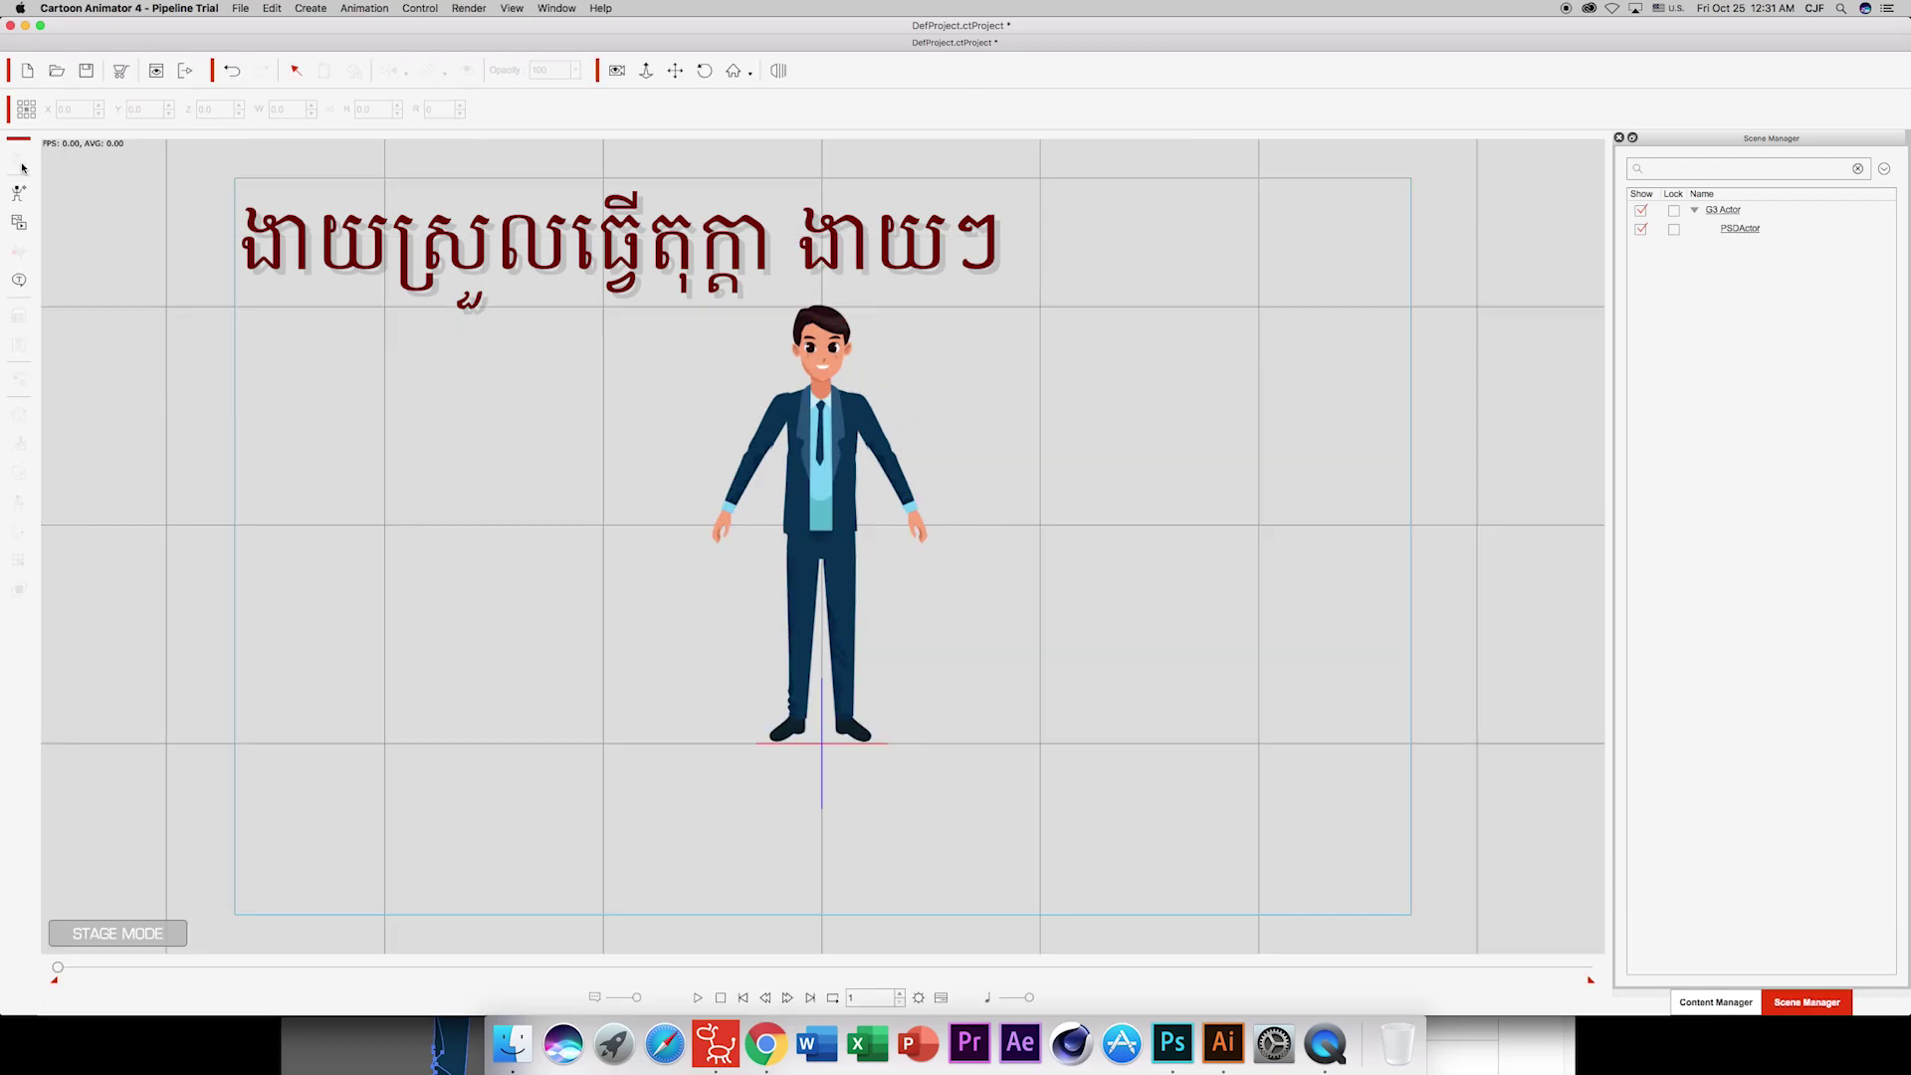
Show the Content Manager's Scene templates such as Classroom_01, Coffee Shop and Forest.
{"action": "left_click", "coordinate": [826, 459]}
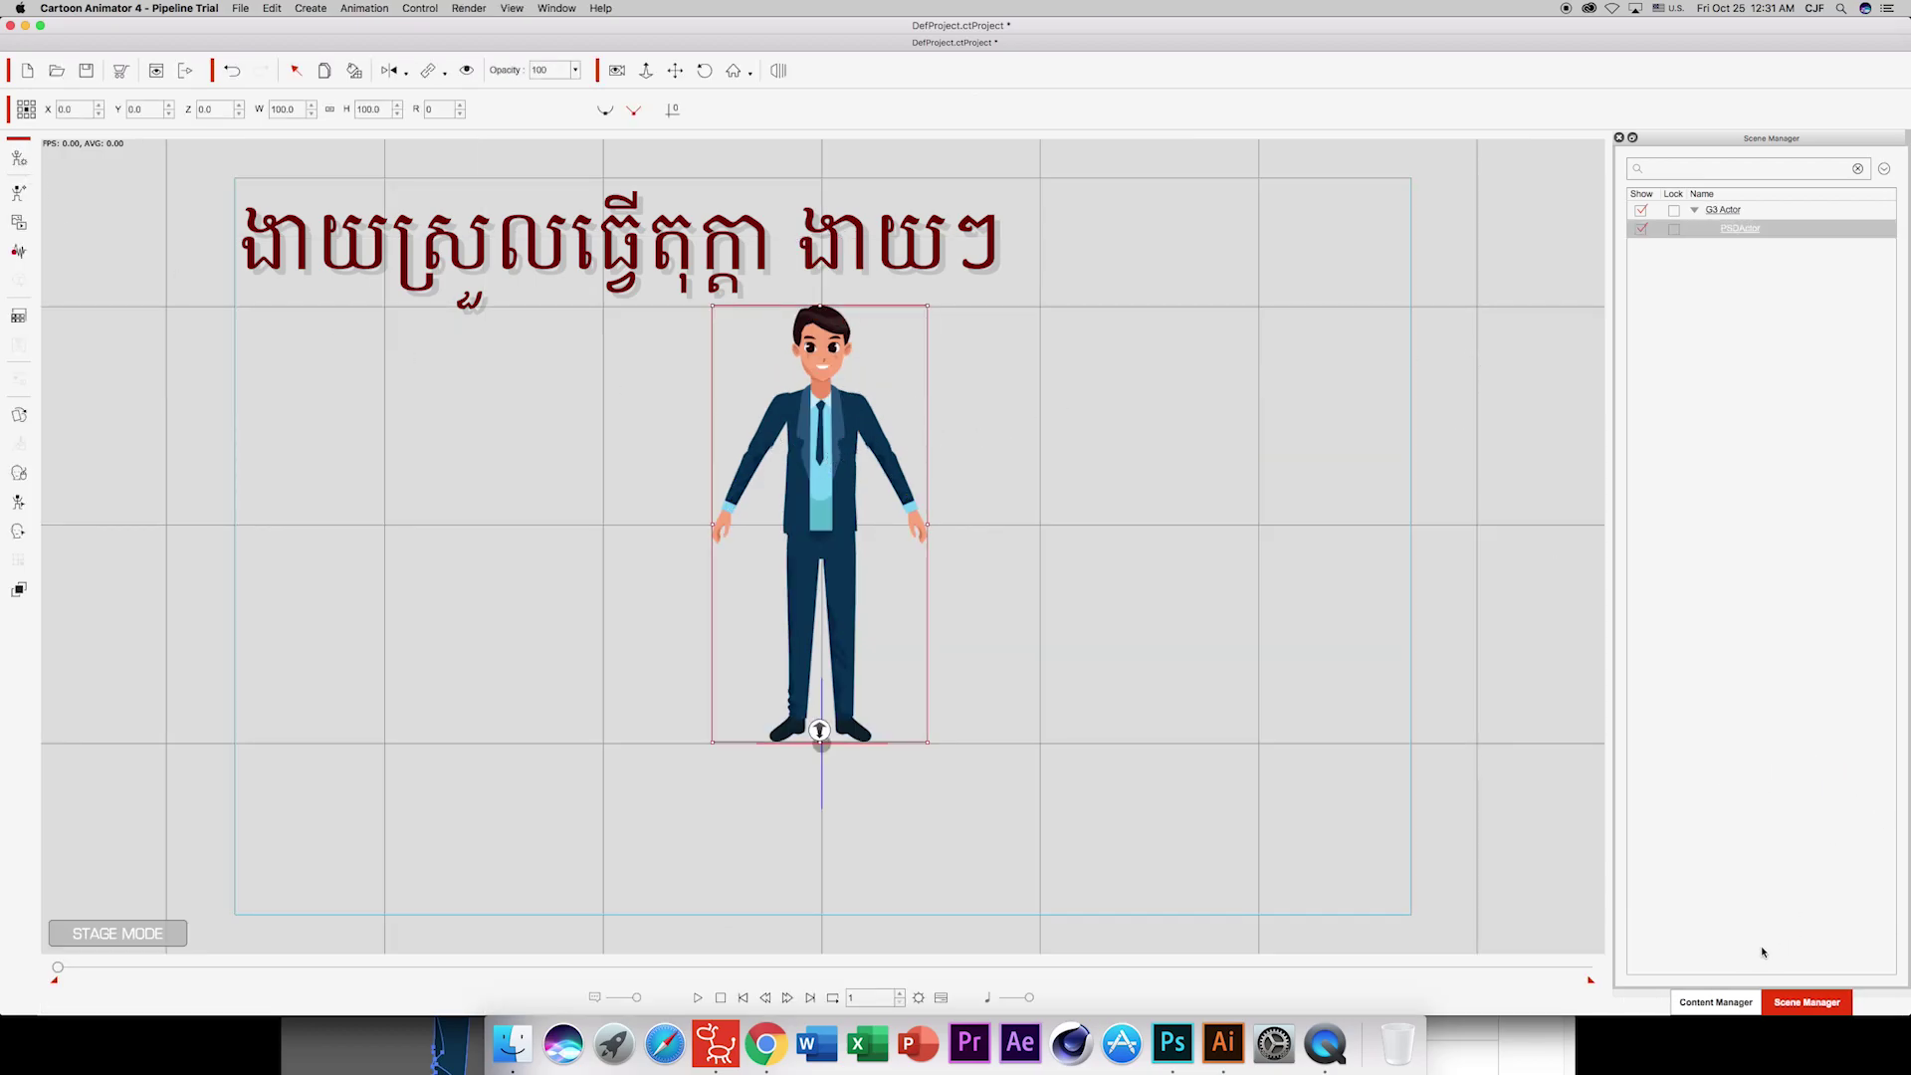
{"action": "left_click", "coordinate": [1715, 1003]}
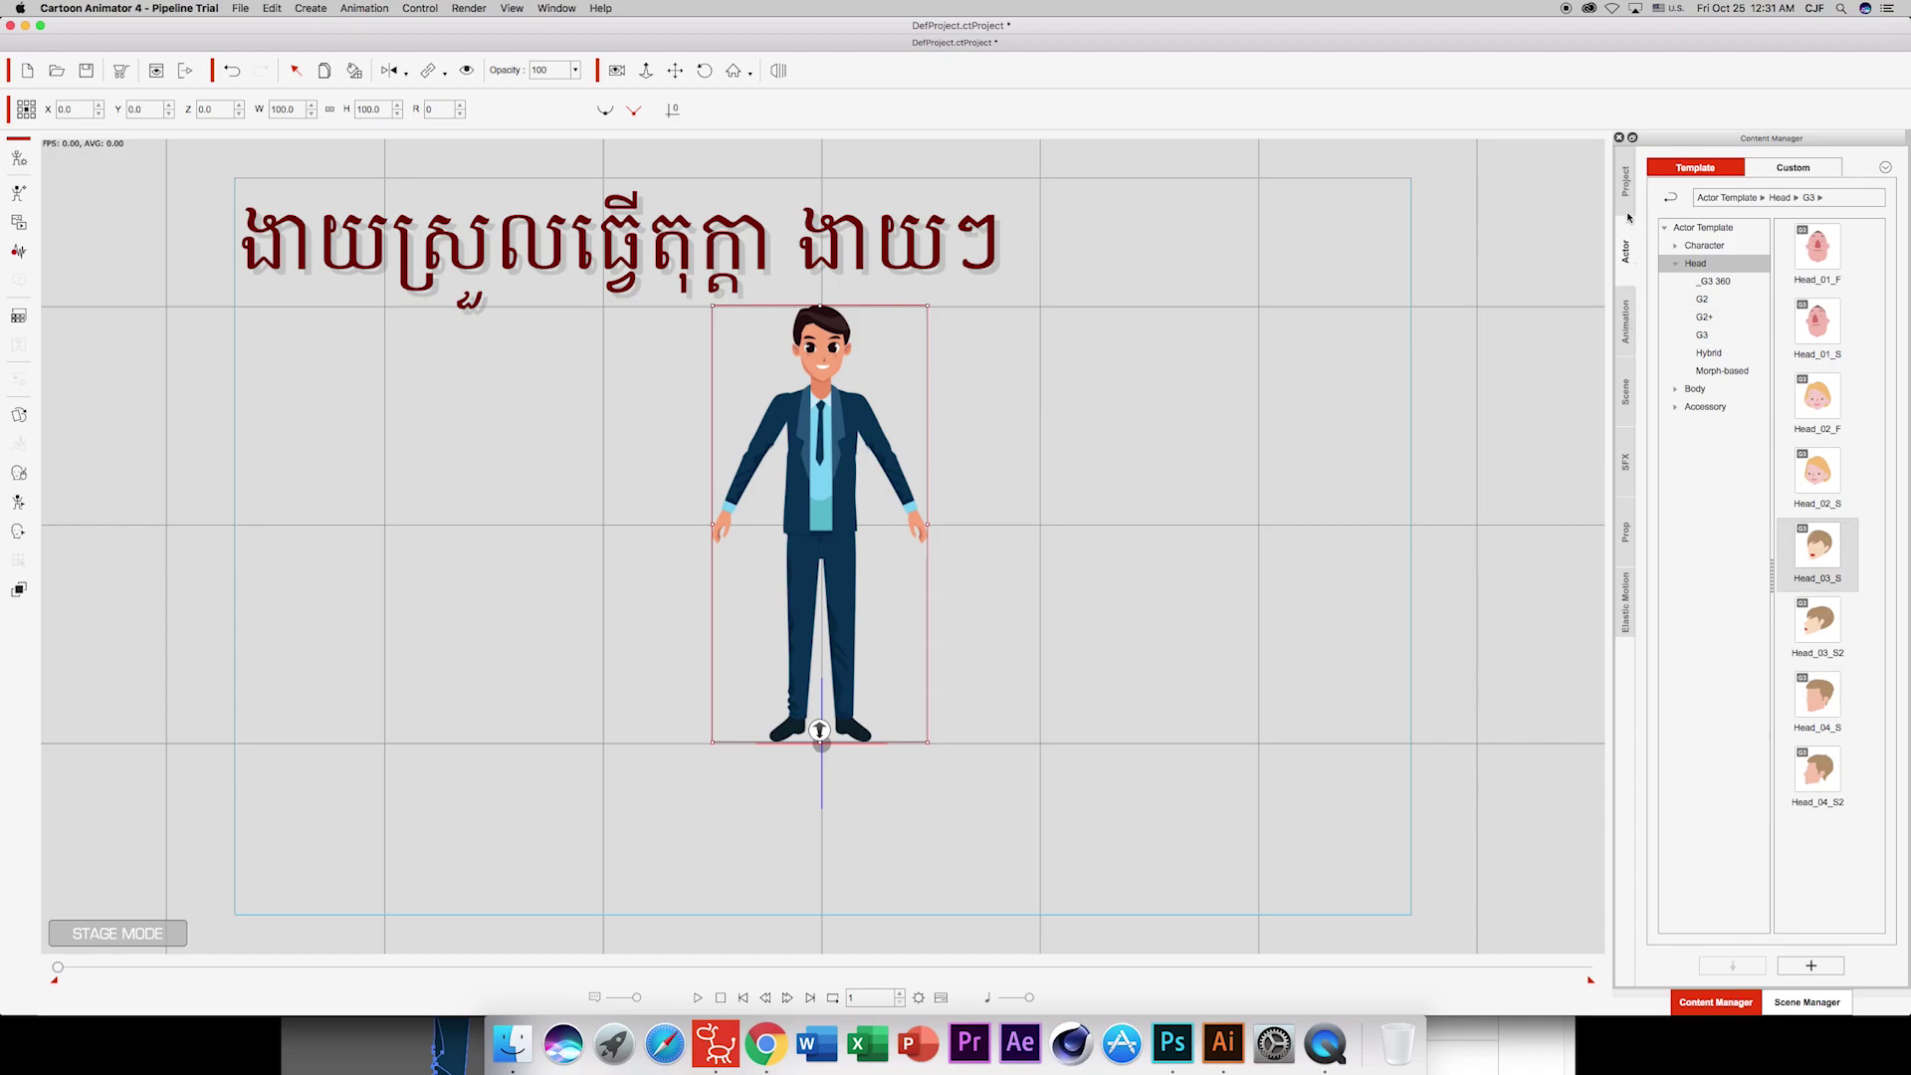
{"action": "left_click", "coordinate": [1626, 394]}
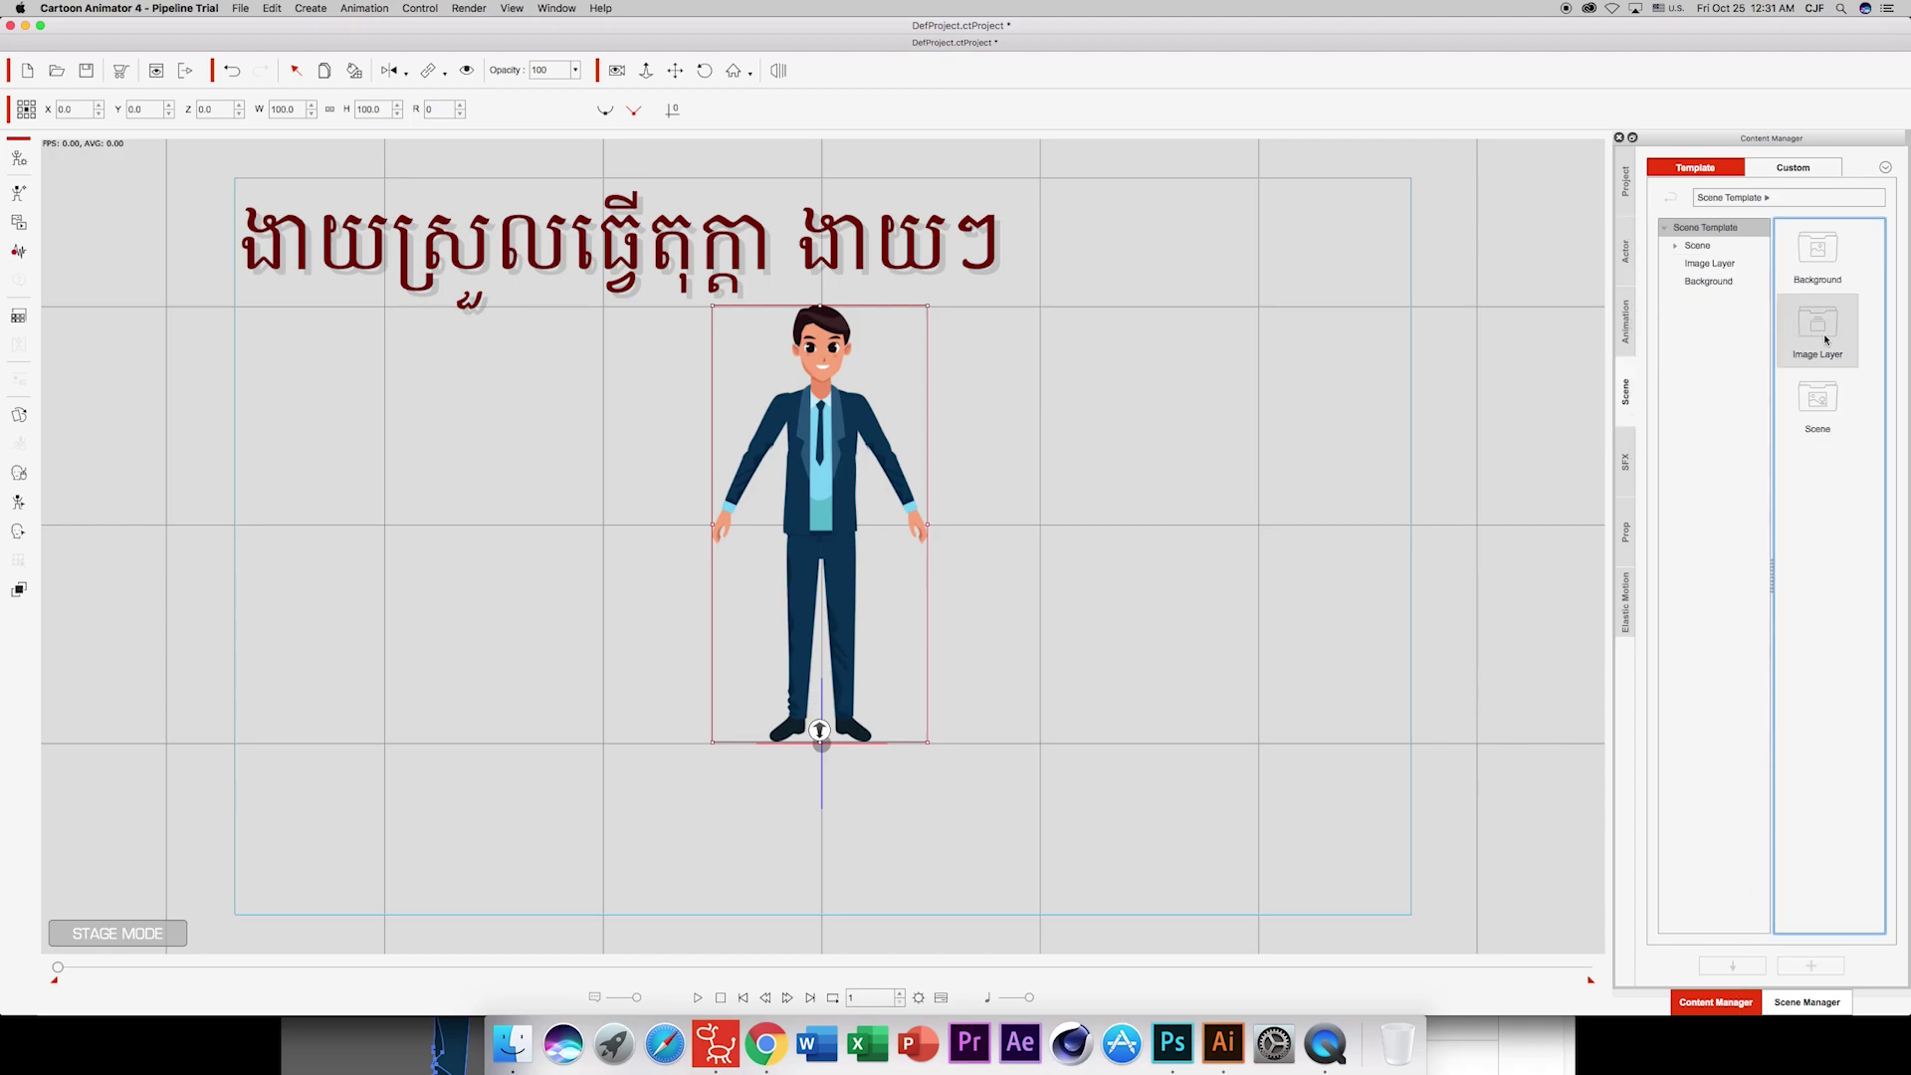
{"action": "double_click", "coordinate": [1804, 279]}
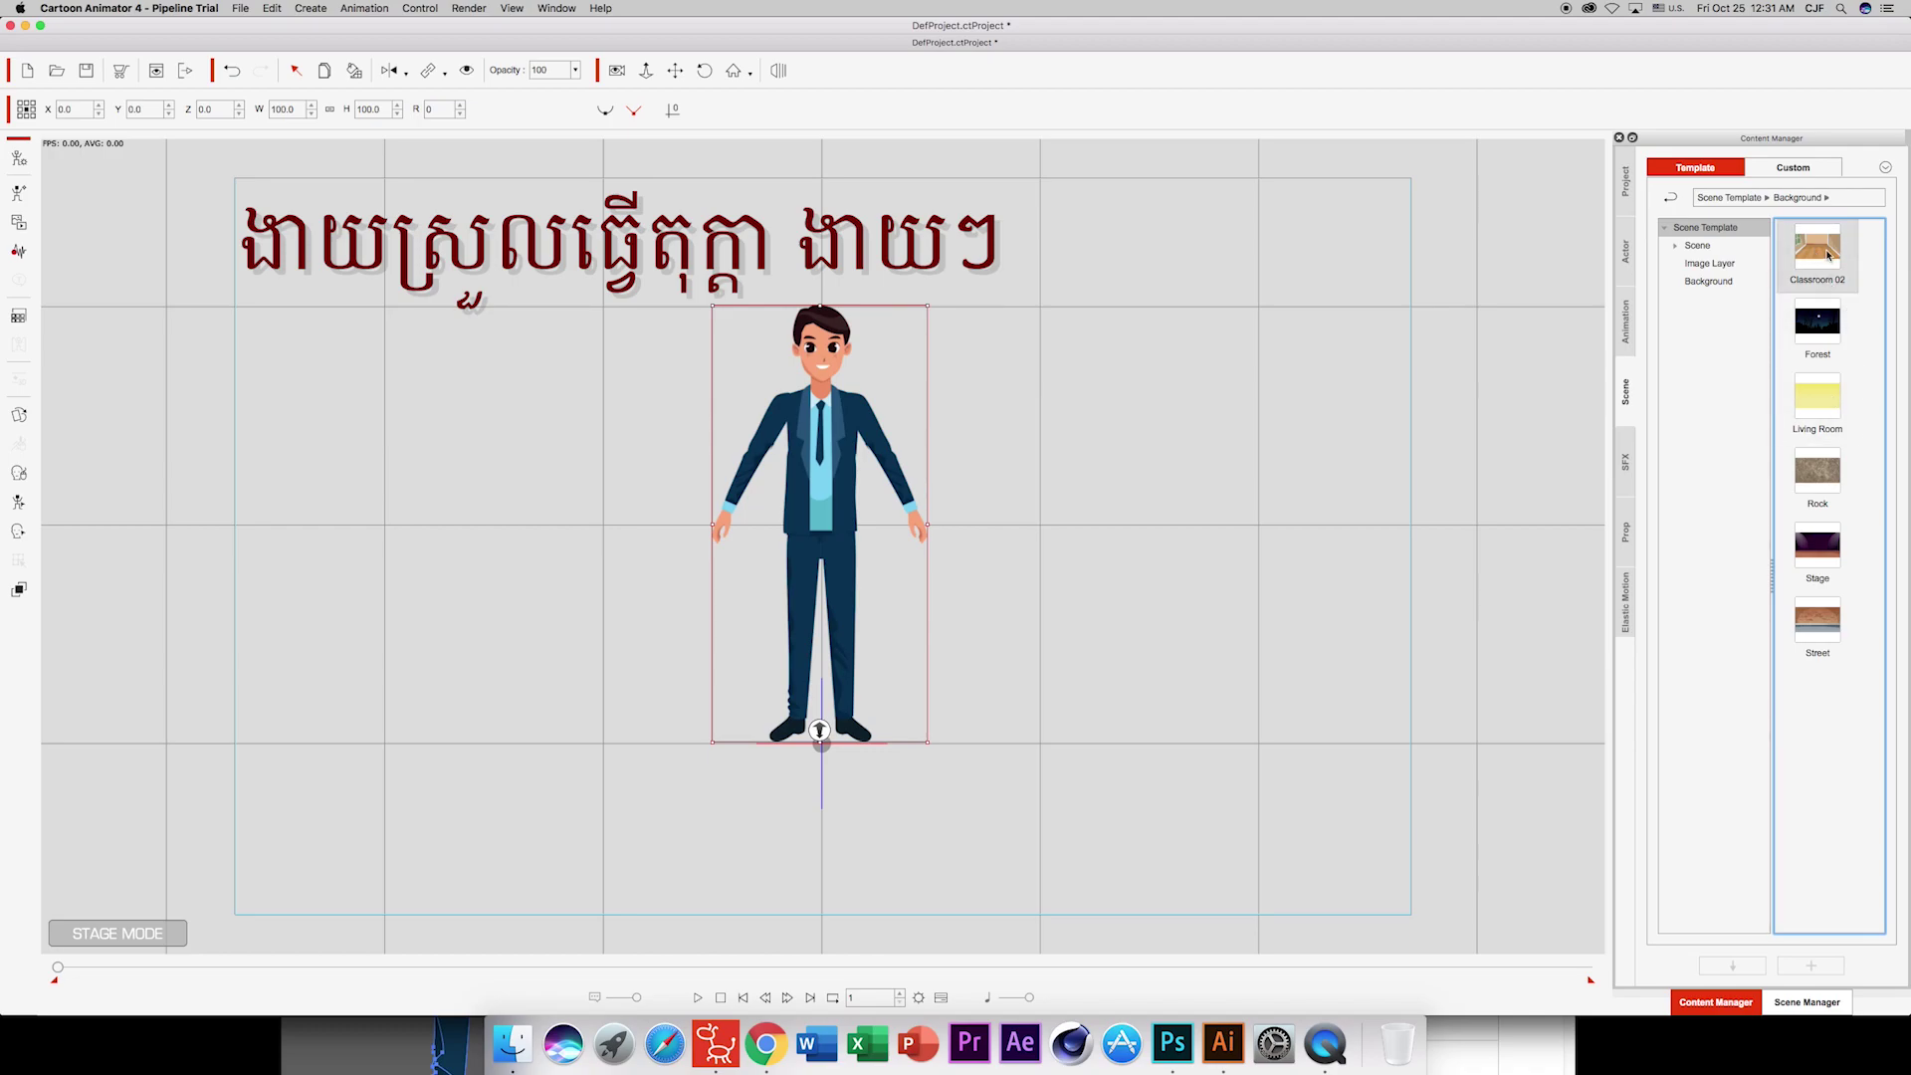
{"action": "left_click", "coordinate": [1675, 247]}
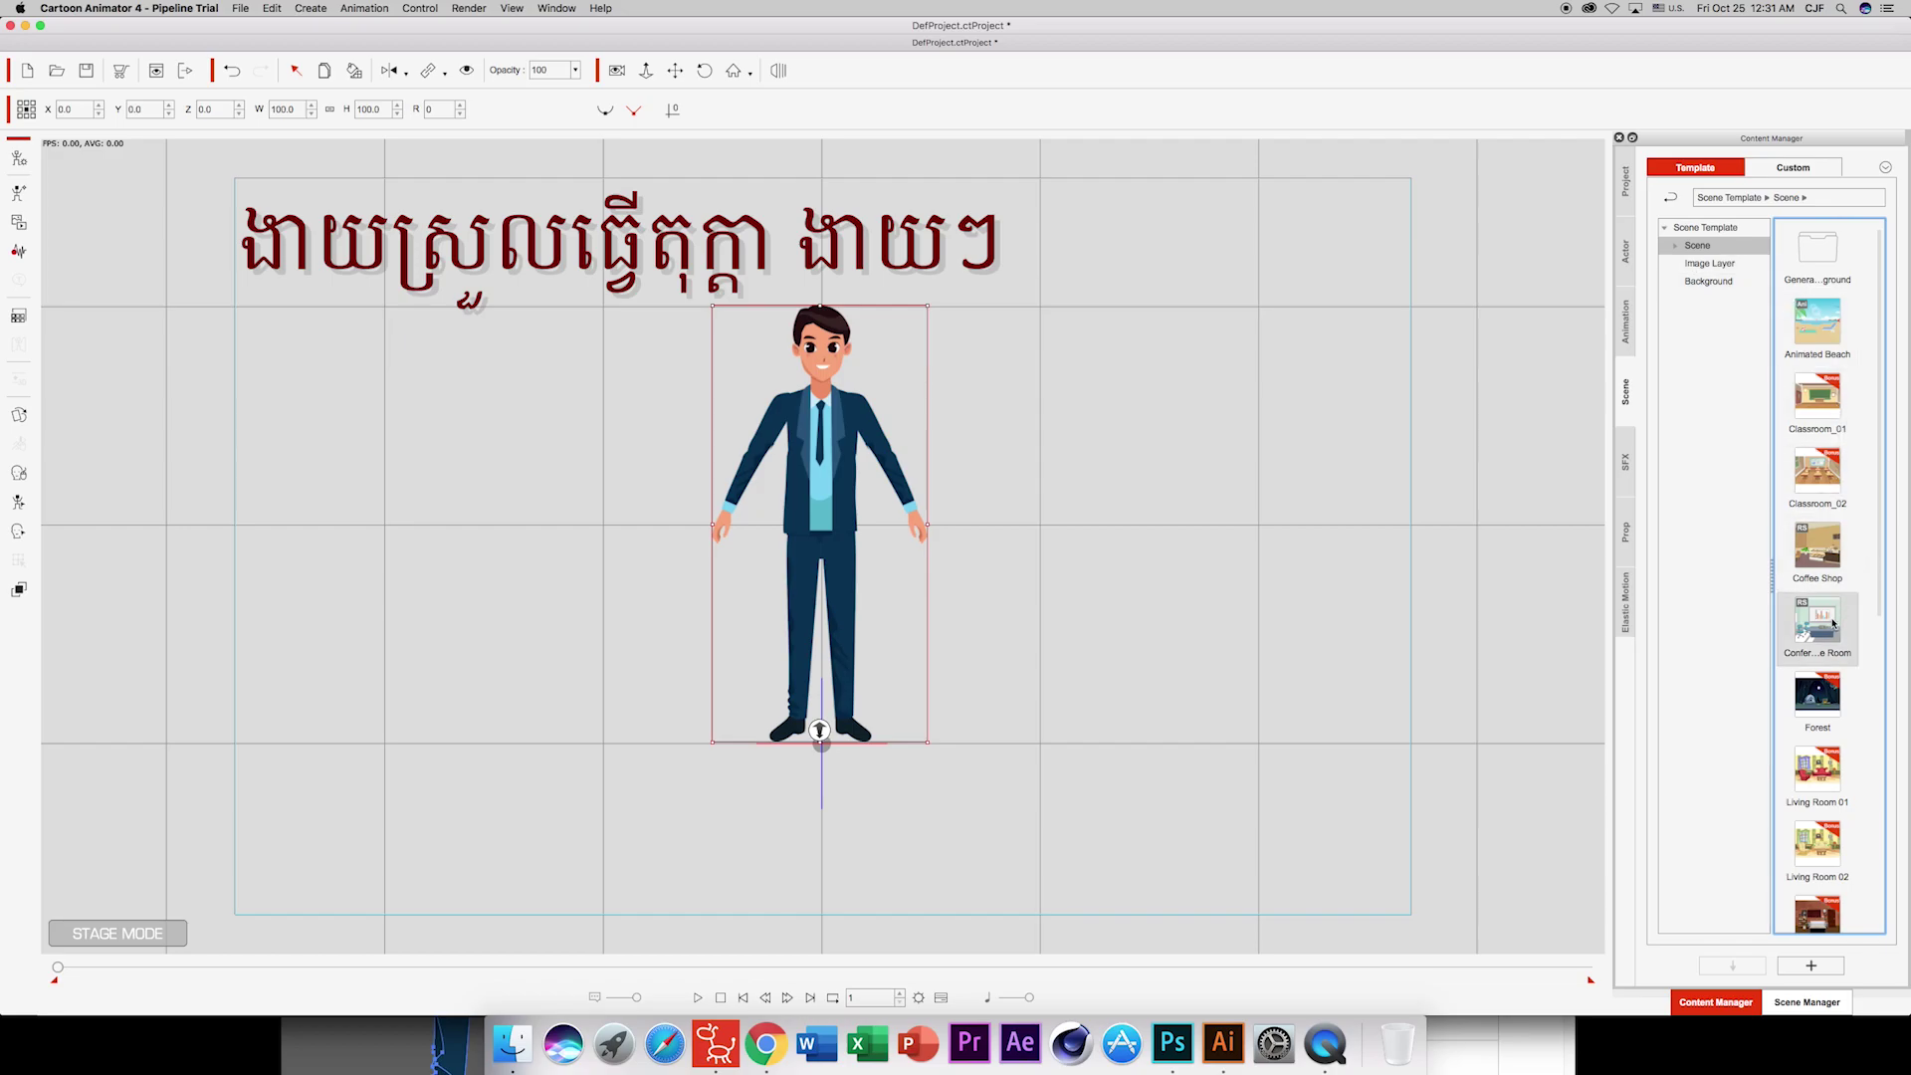
Load the Conference Room scene, undo an accidental move of it, and reselect the actor.
{"action": "double_click", "coordinate": [1826, 622]}
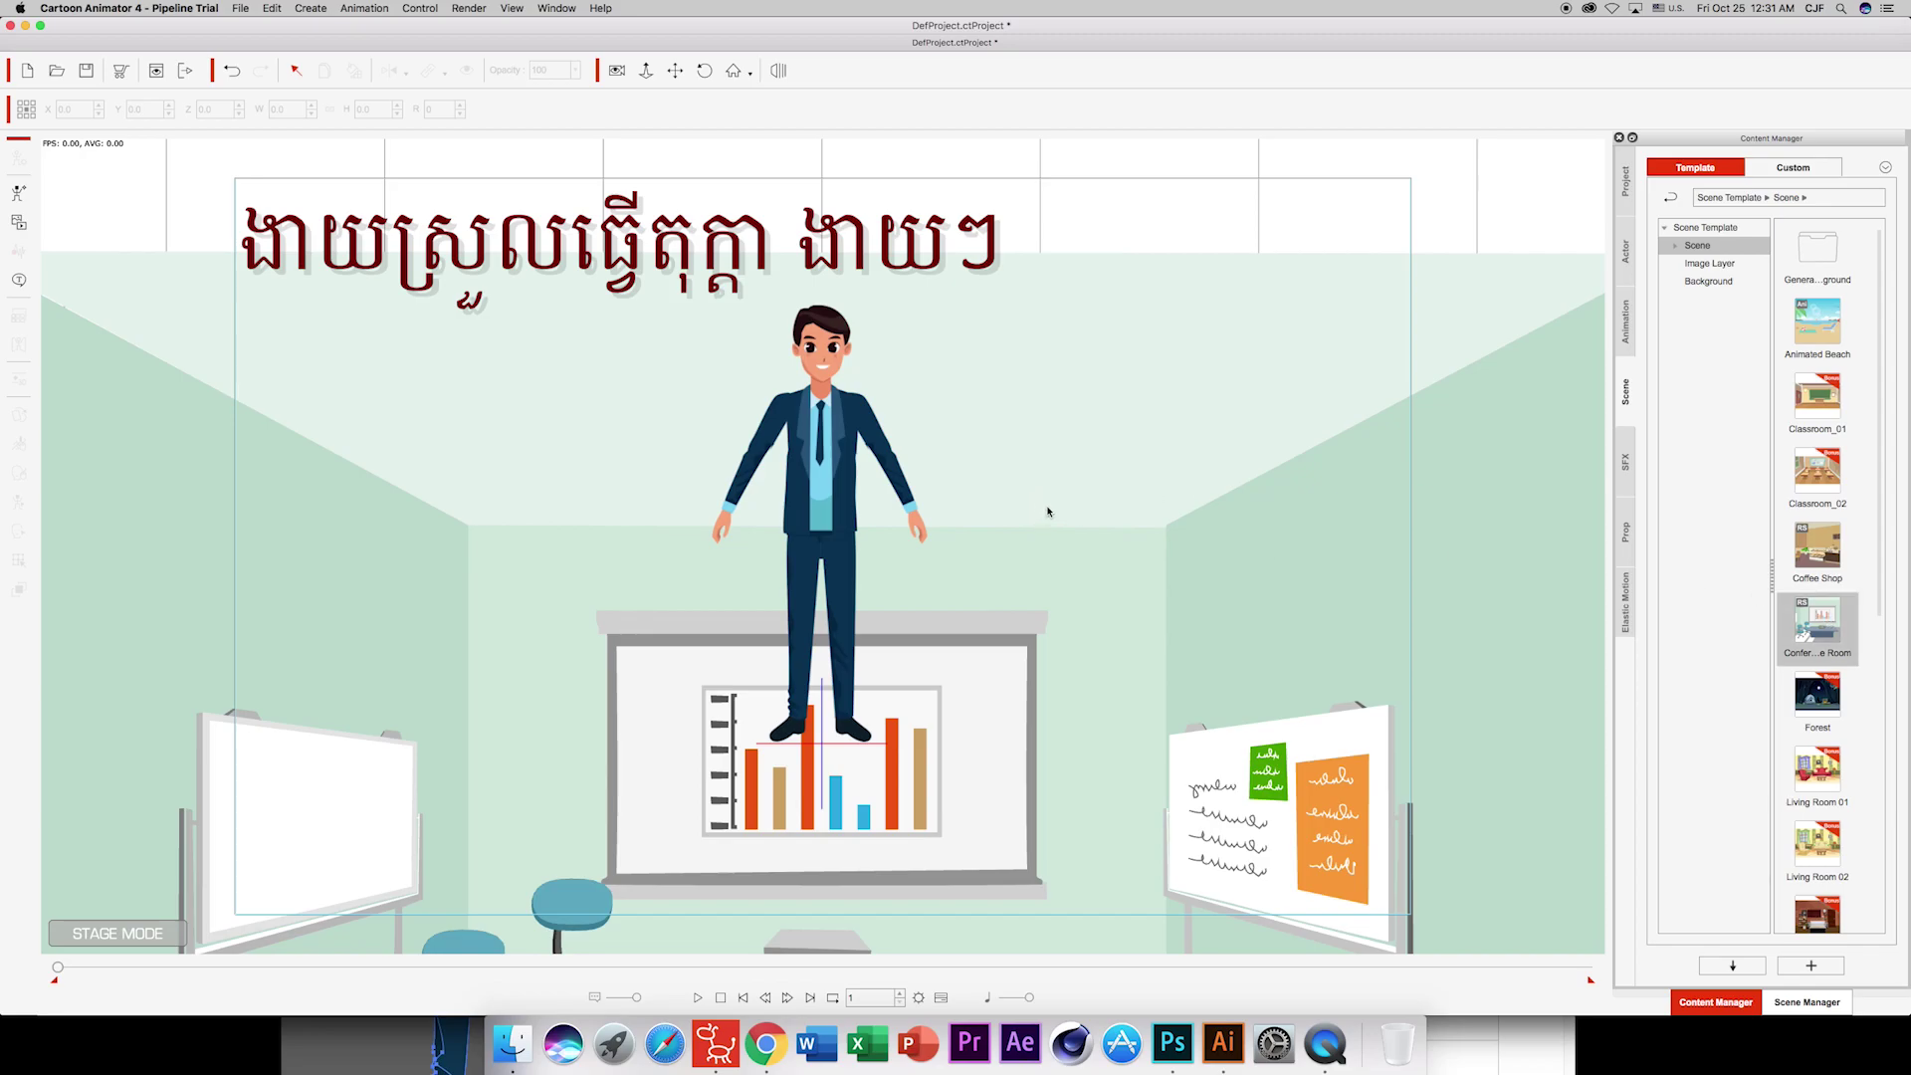
{"action": "scroll", "coordinate": [1047, 511], "scroll_direction": "down", "scroll_amount": 2}
{"action": "scroll", "coordinate": [1047, 511], "scroll_direction": "down", "scroll_amount": 2}
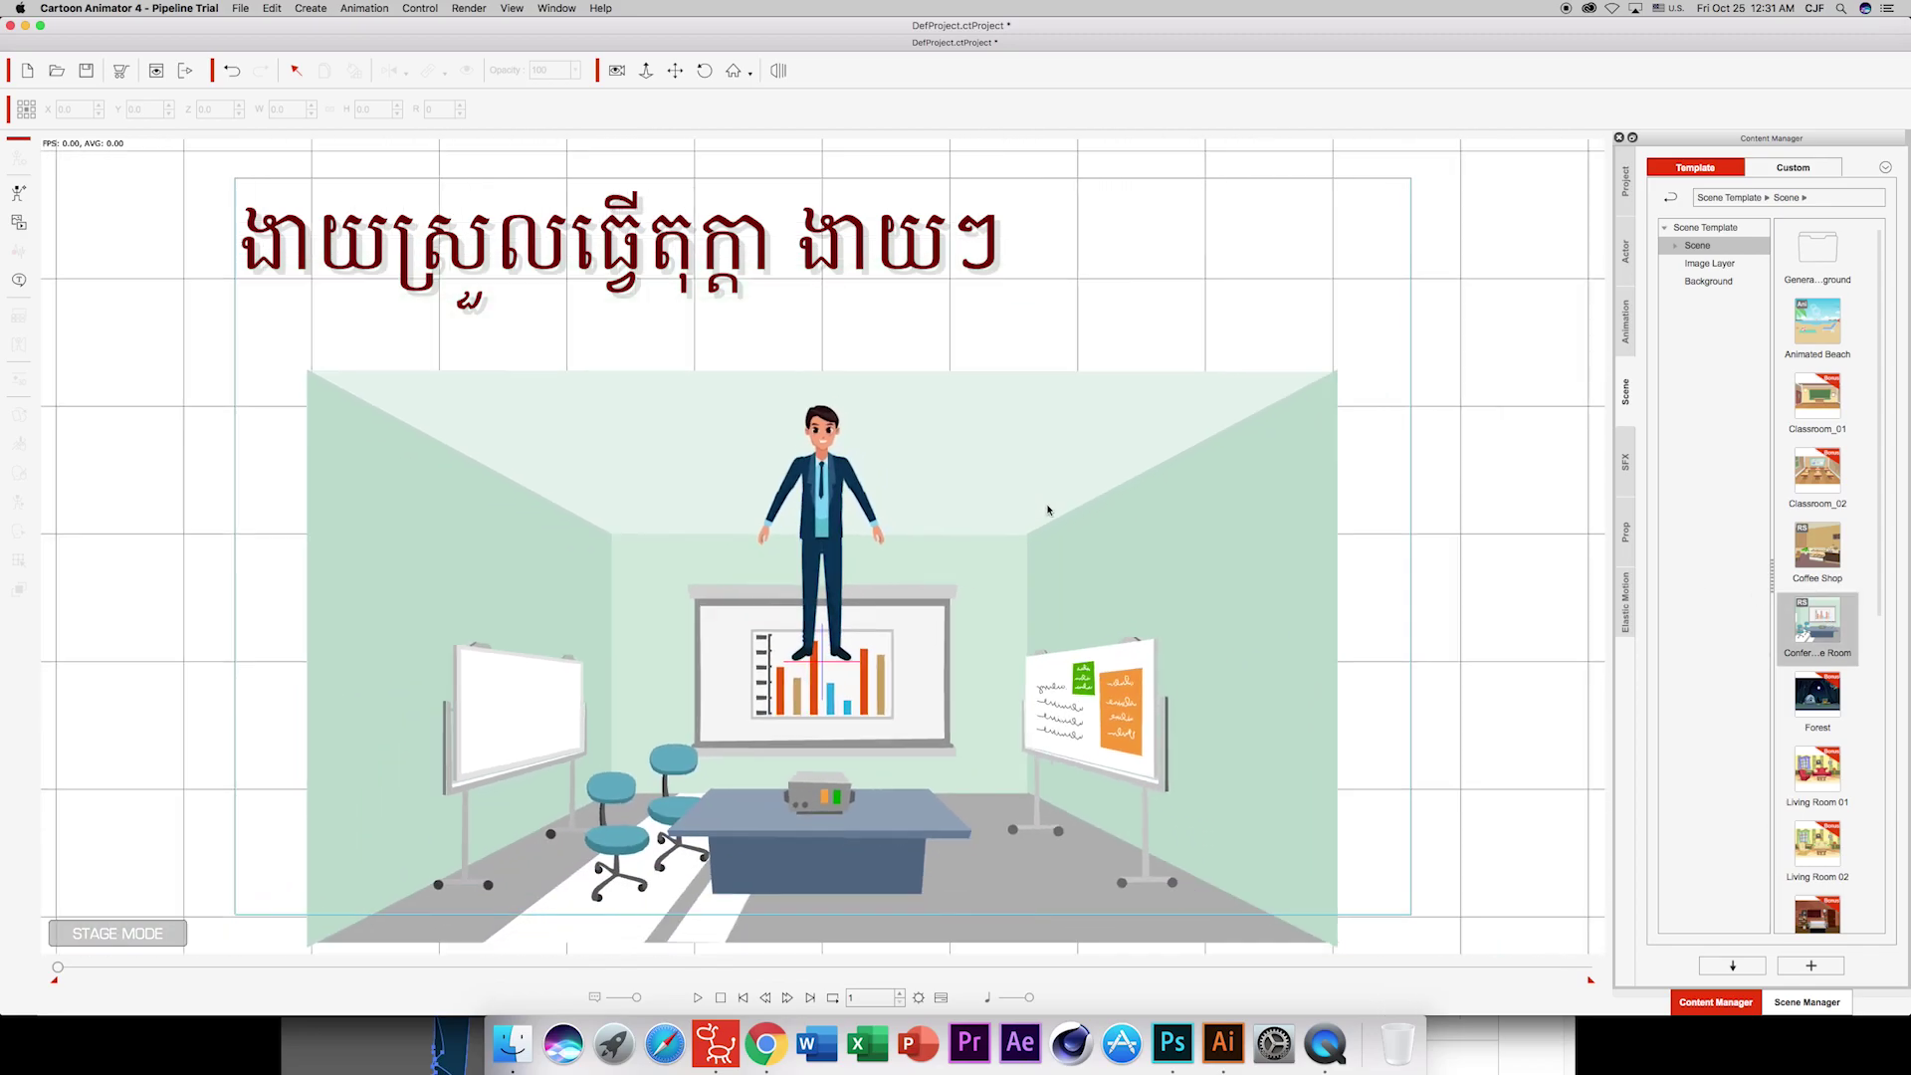
{"action": "scroll", "coordinate": [1047, 510], "scroll_direction": "down", "scroll_amount": 2}
{"action": "left_click", "coordinate": [1045, 510]}
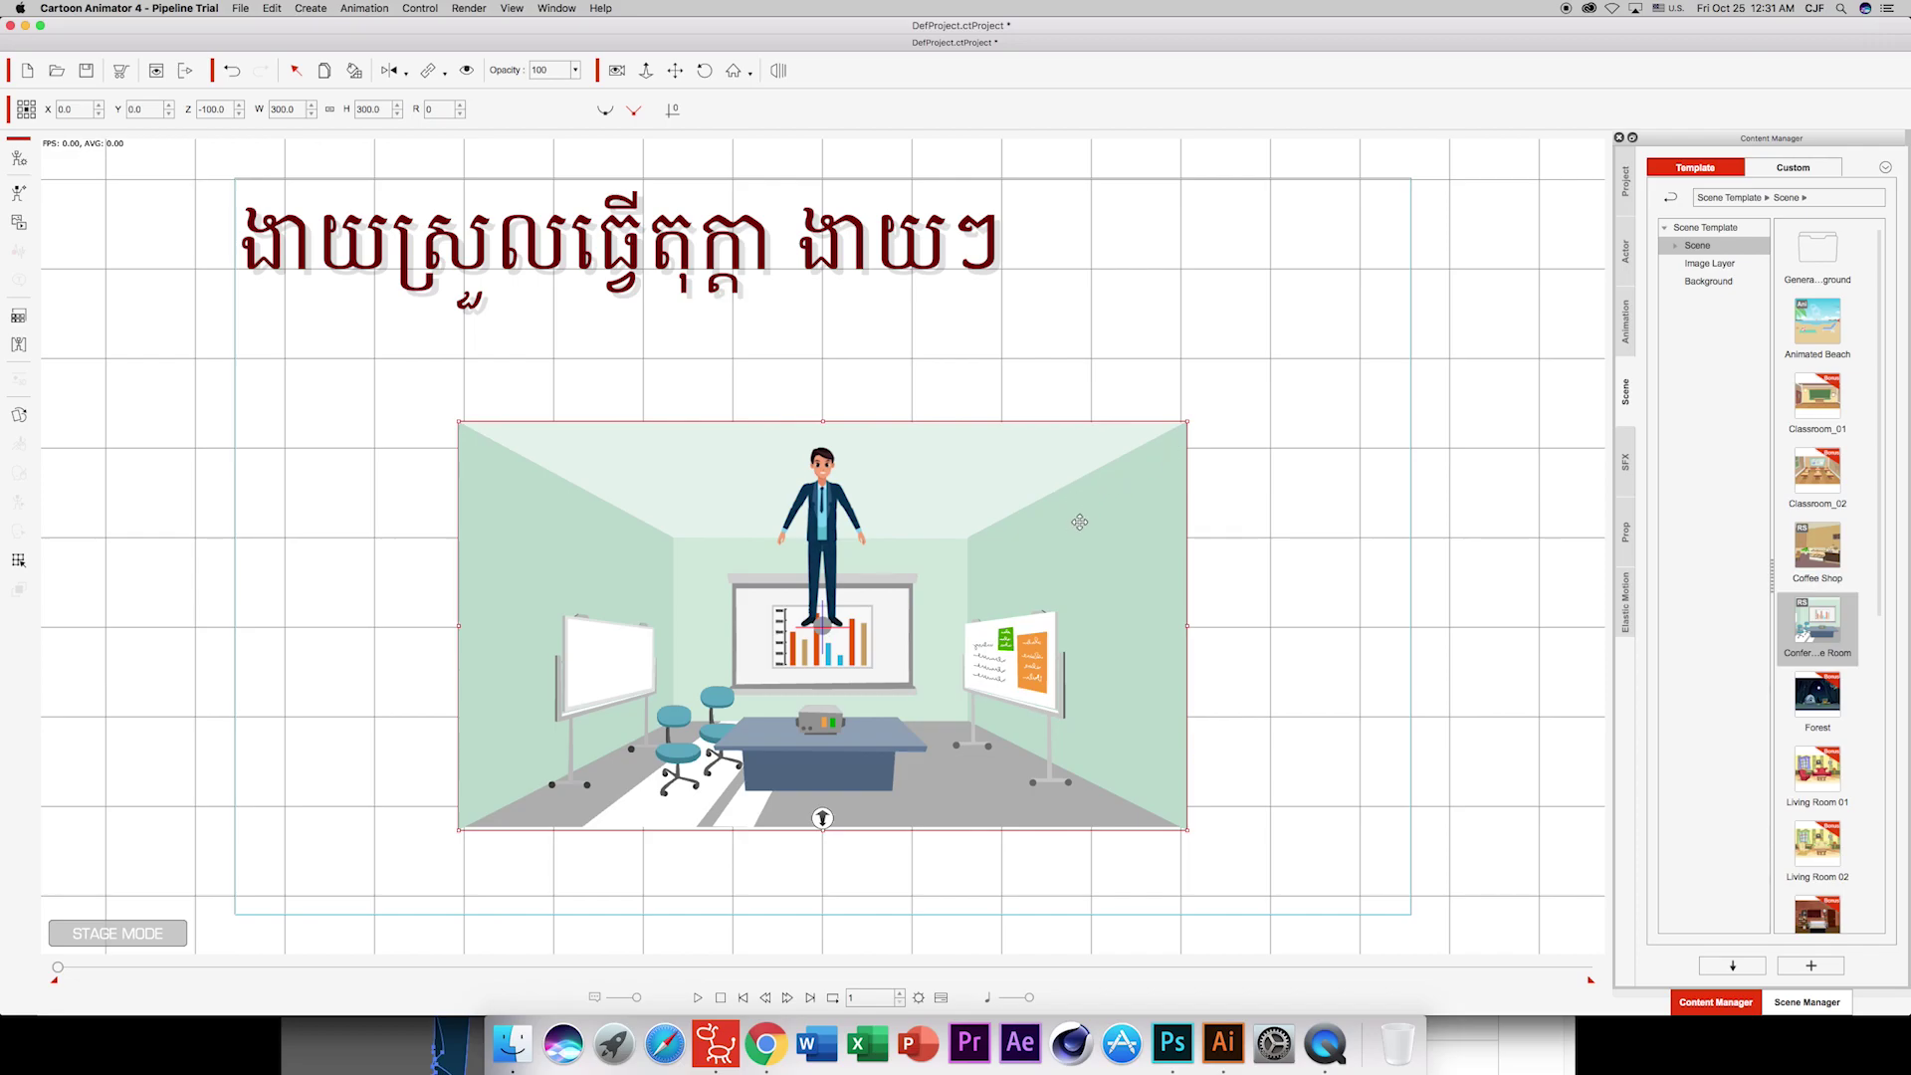
{"action": "mouse_move", "coordinate": [1075, 517]}
{"action": "left_mouse_down"}
{"action": "mouse_move", "coordinate": [1074, 447]}
{"action": "mouse_move", "coordinate": [1071, 483]}
{"action": "left_mouse_up"}
{"action": "key", "text": "super+z"}
{"action": "left_click", "coordinate": [826, 498]}
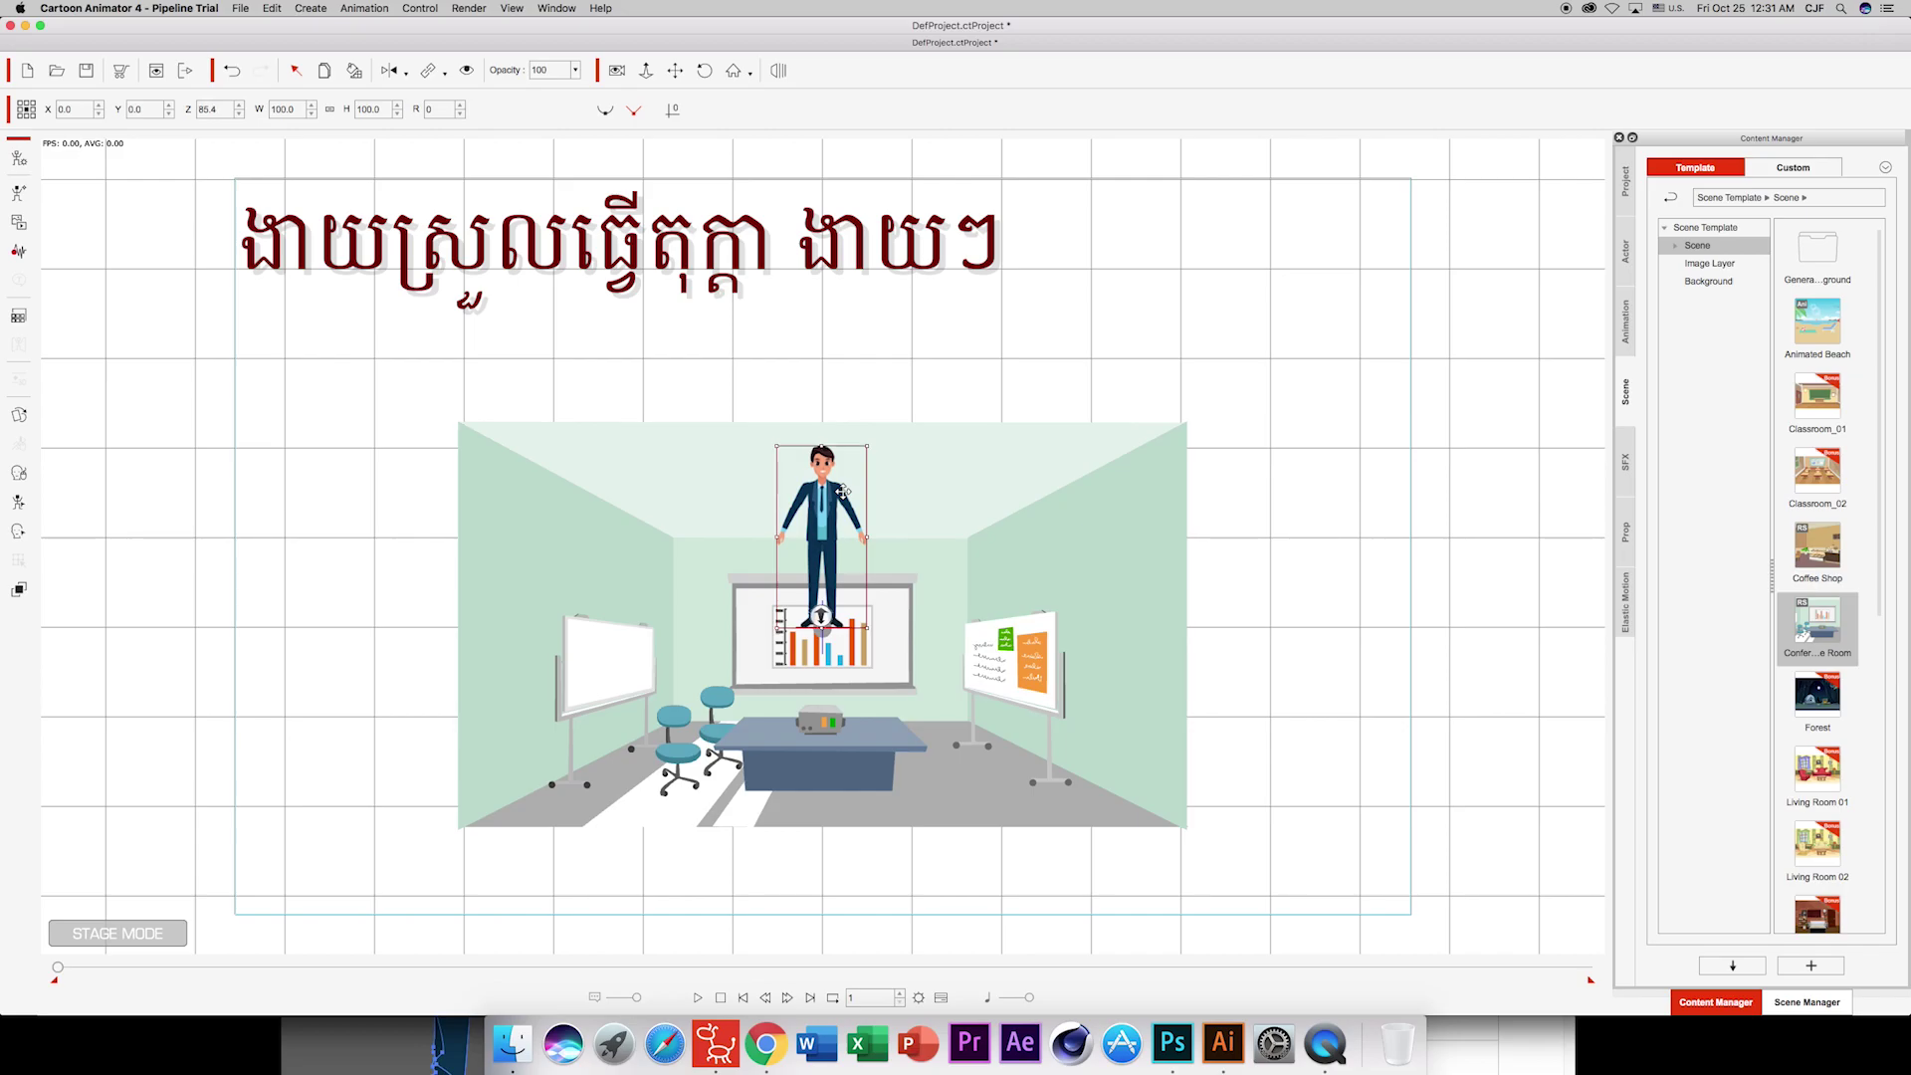
Bring the actor forward in depth and lower him toward the room floor.
{"action": "scroll", "coordinate": [843, 491], "scroll_direction": "up", "scroll_amount": 5}
{"action": "scroll", "coordinate": [843, 491], "scroll_direction": "up", "scroll_amount": 2}
{"action": "scroll", "coordinate": [843, 491], "scroll_direction": "up", "scroll_amount": 2}
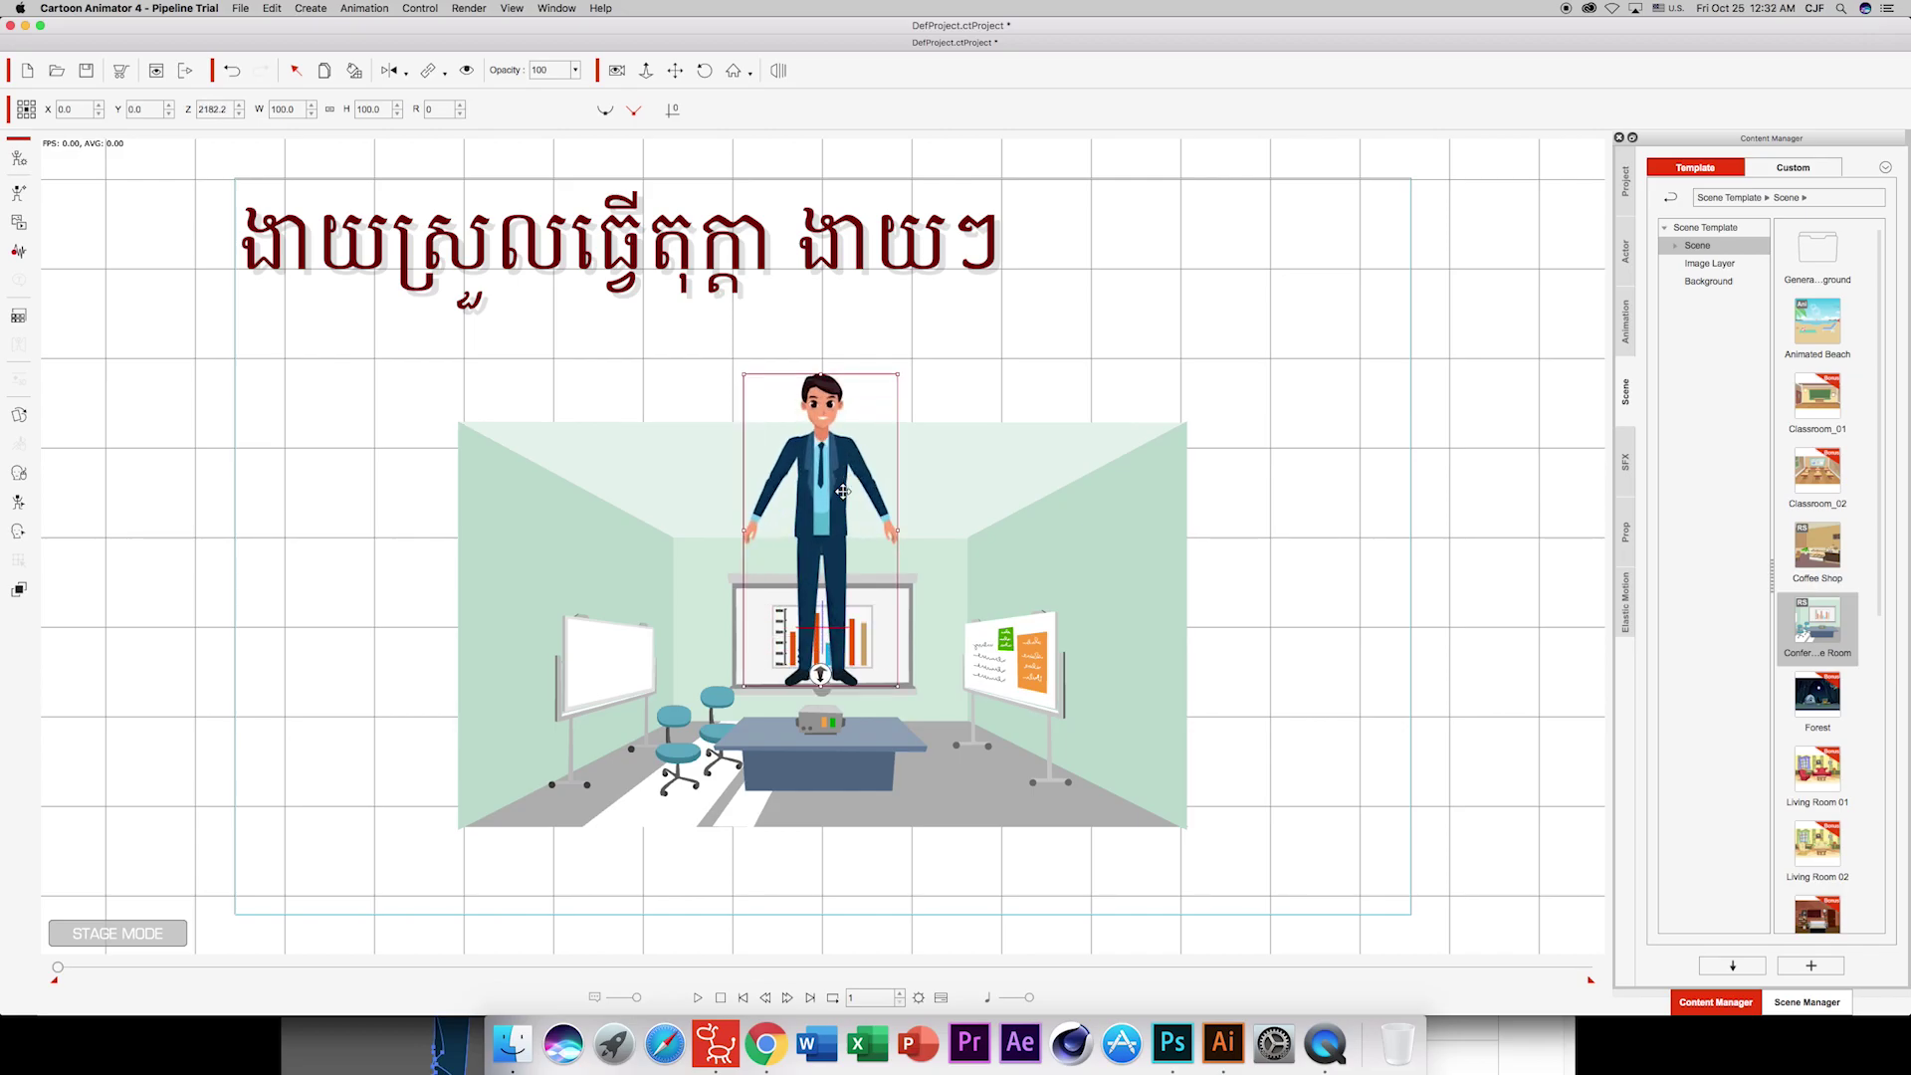
{"action": "left_click_drag", "start_coordinate": [840, 481], "coordinate": [841, 613]}
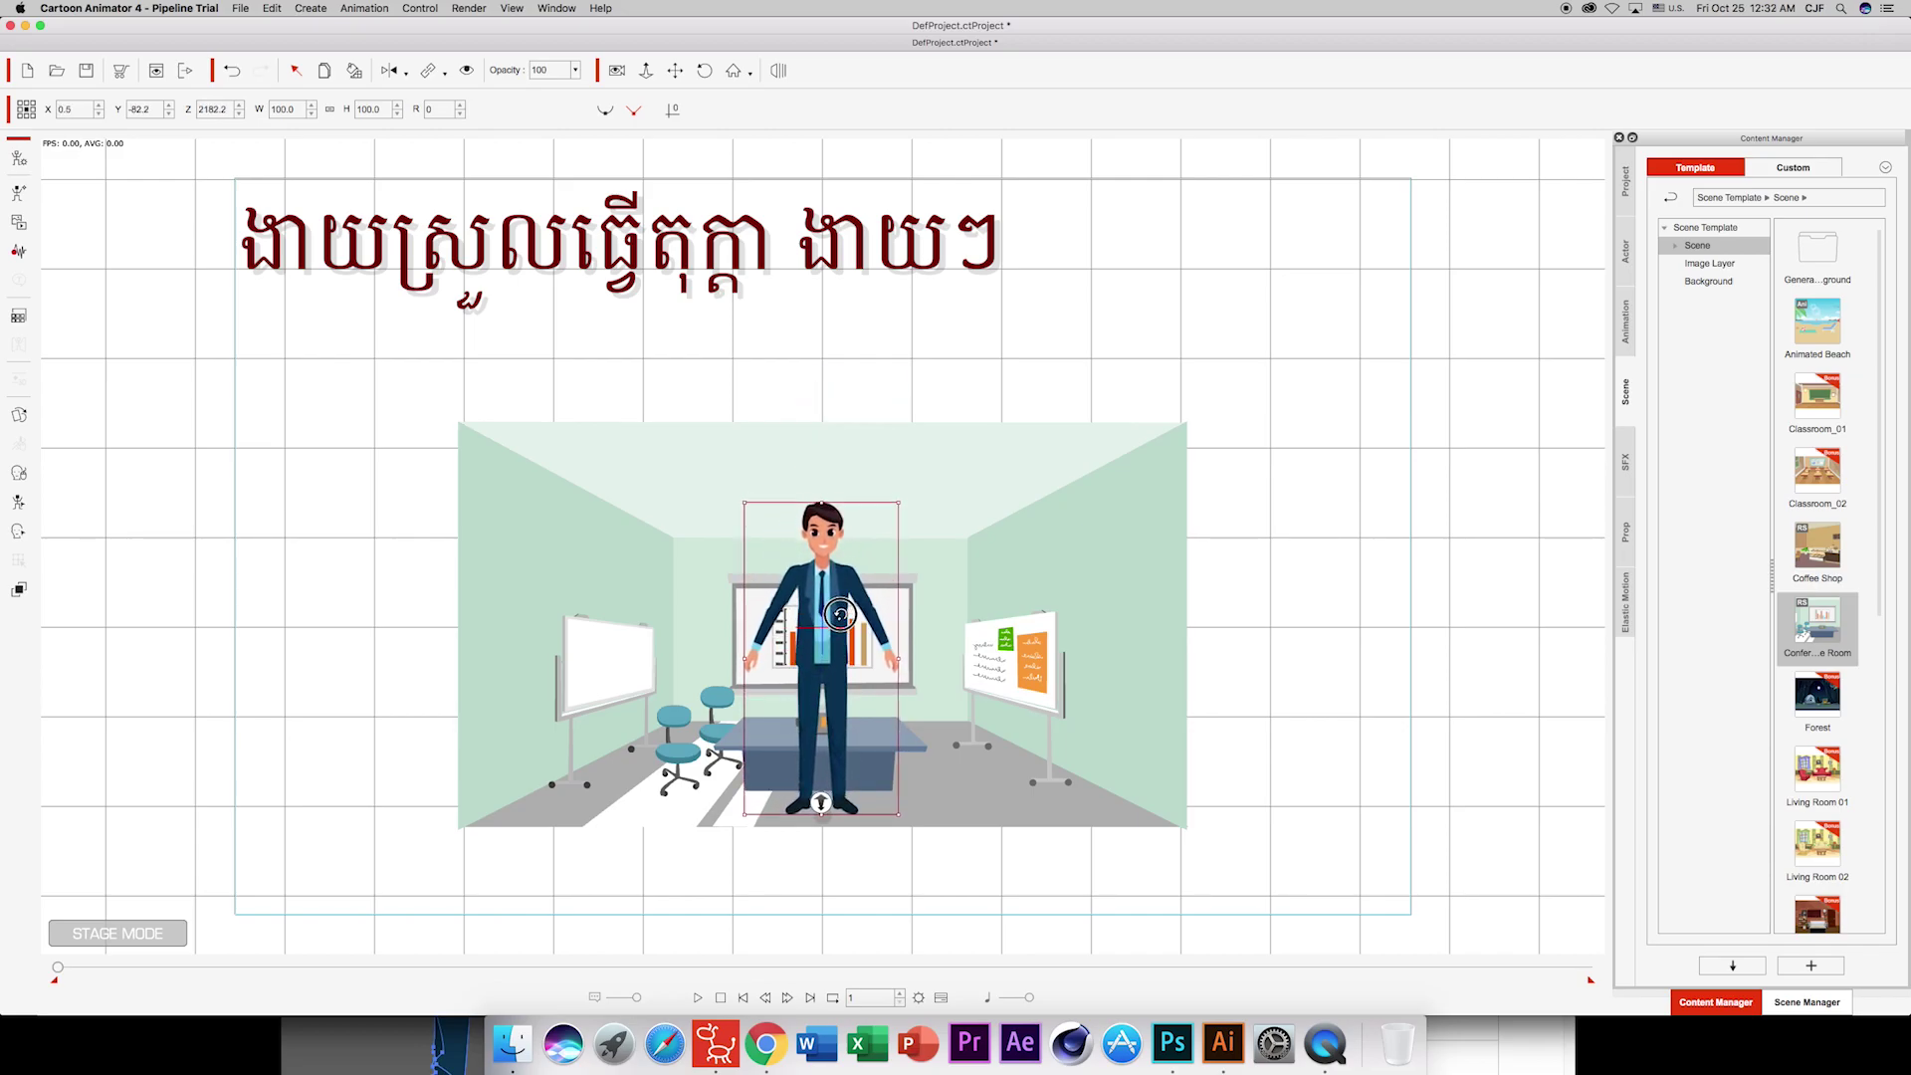
{"action": "scroll", "coordinate": [841, 613], "scroll_direction": "down", "scroll_amount": 3}
{"action": "scroll", "coordinate": [841, 609], "scroll_direction": "down", "scroll_amount": 2}
{"action": "scroll", "coordinate": [840, 605], "scroll_direction": "down", "scroll_amount": 2}
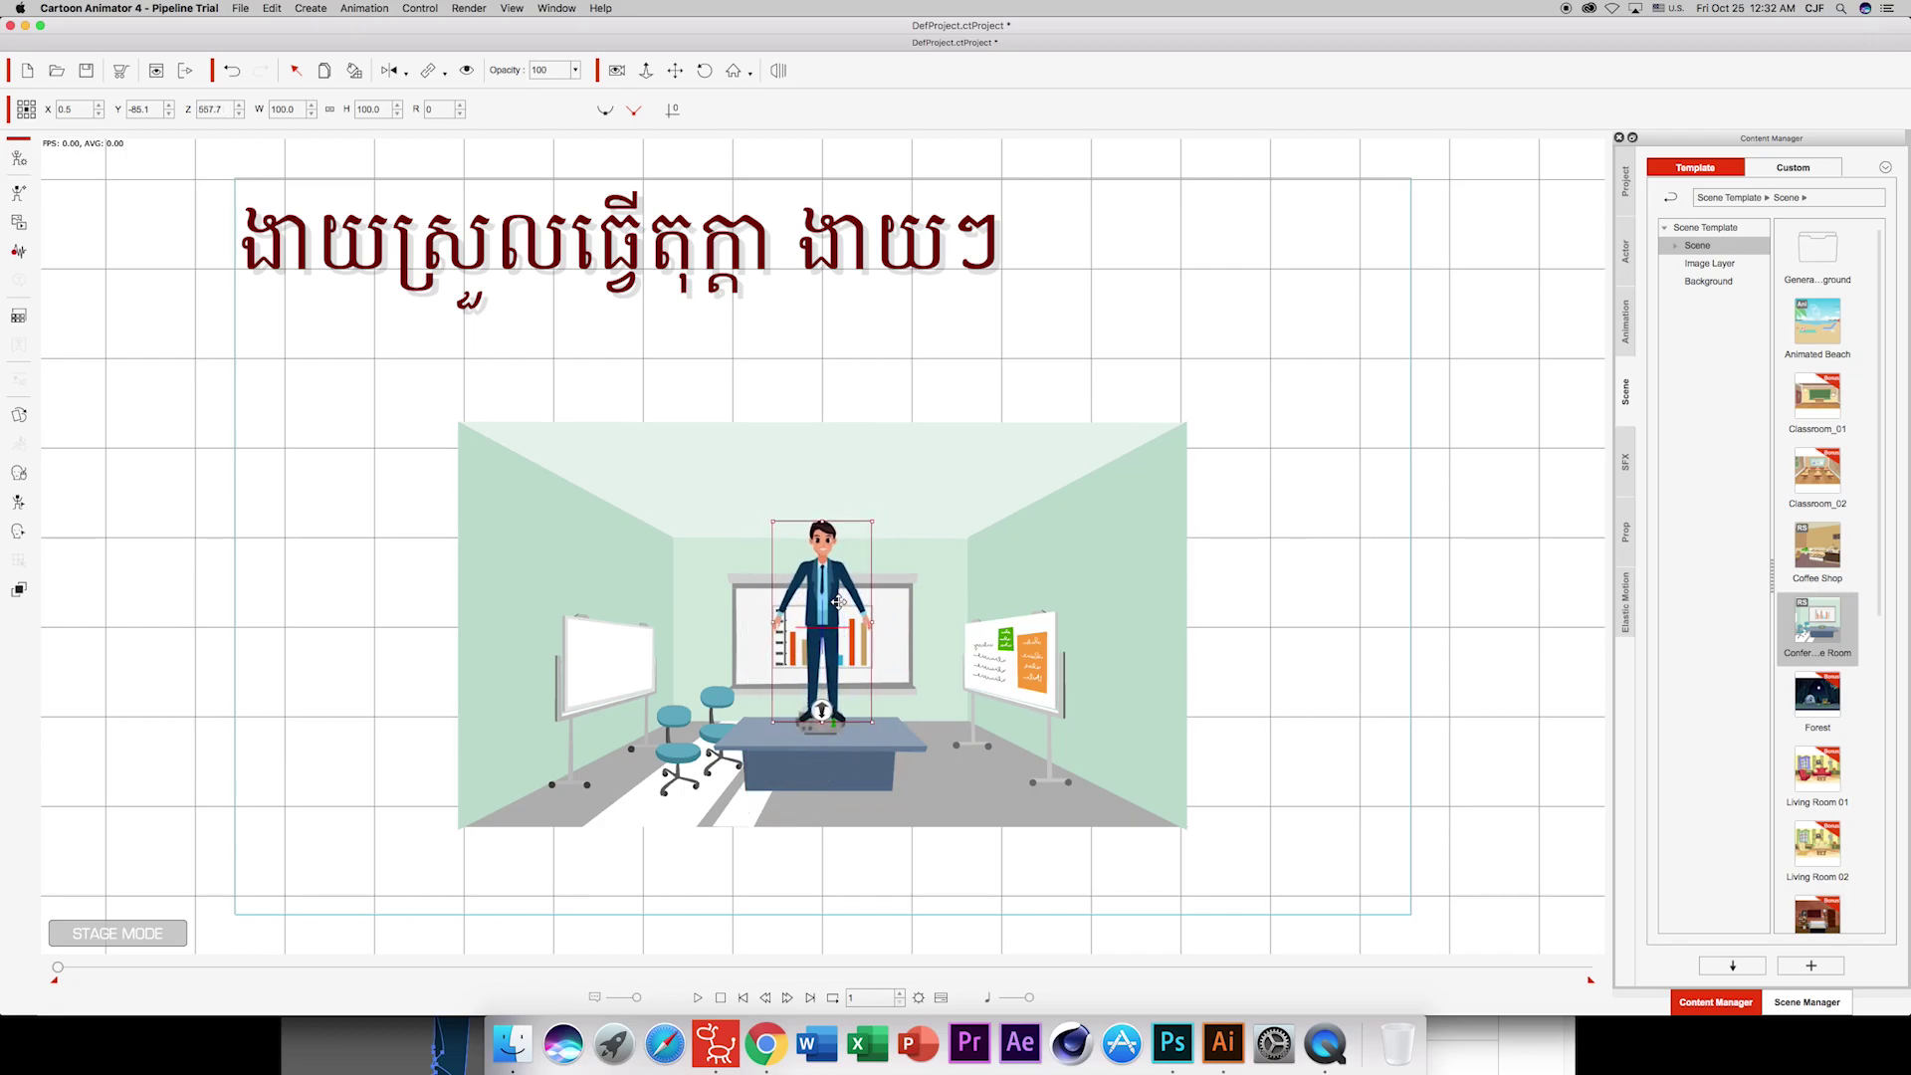
{"action": "scroll", "coordinate": [839, 601], "scroll_direction": "down", "scroll_amount": 2}
{"action": "scroll", "coordinate": [839, 602], "scroll_direction": "down", "scroll_amount": 2}
{"action": "scroll", "coordinate": [839, 600], "scroll_direction": "up", "scroll_amount": 2}
{"action": "scroll", "coordinate": [838, 599], "scroll_direction": "up", "scroll_amount": 2}
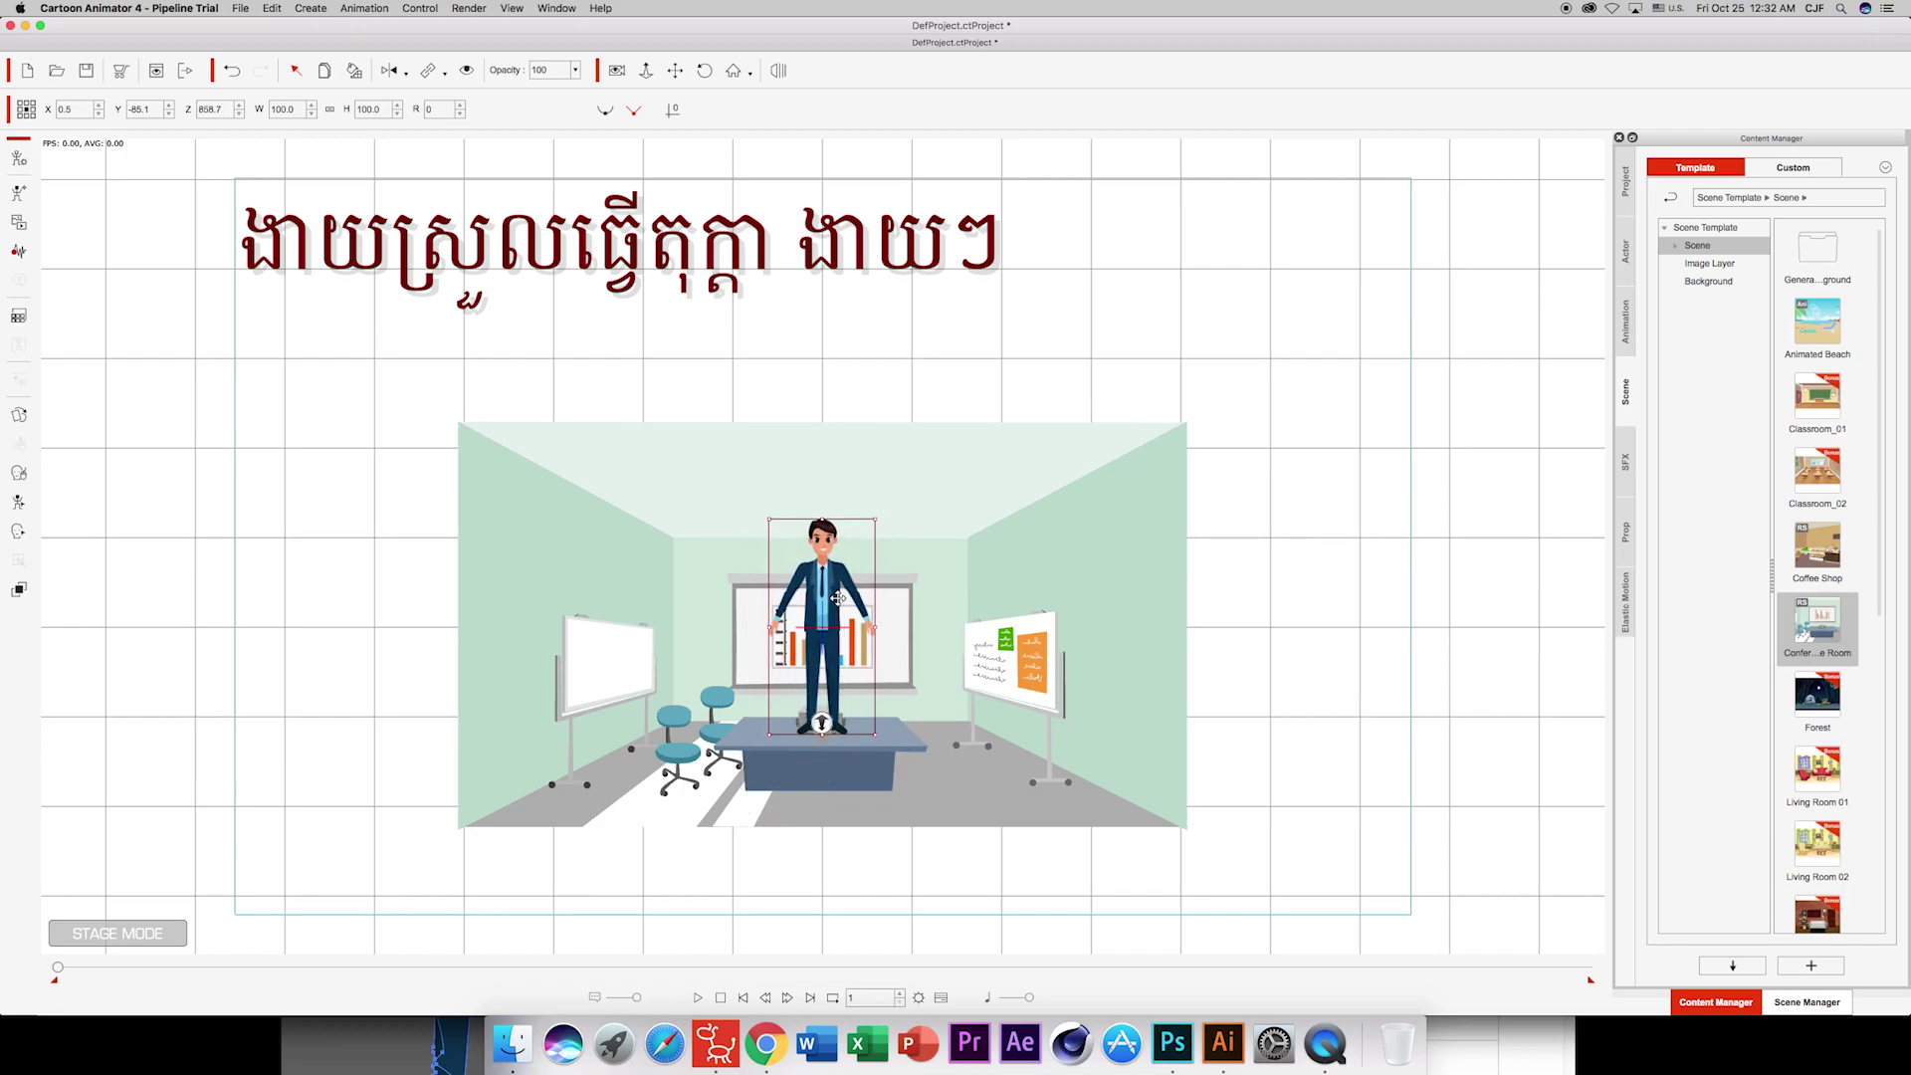
{"action": "scroll", "coordinate": [838, 598], "scroll_direction": "up", "scroll_amount": 3}
{"action": "scroll", "coordinate": [838, 598], "scroll_direction": "up", "scroll_amount": 2}
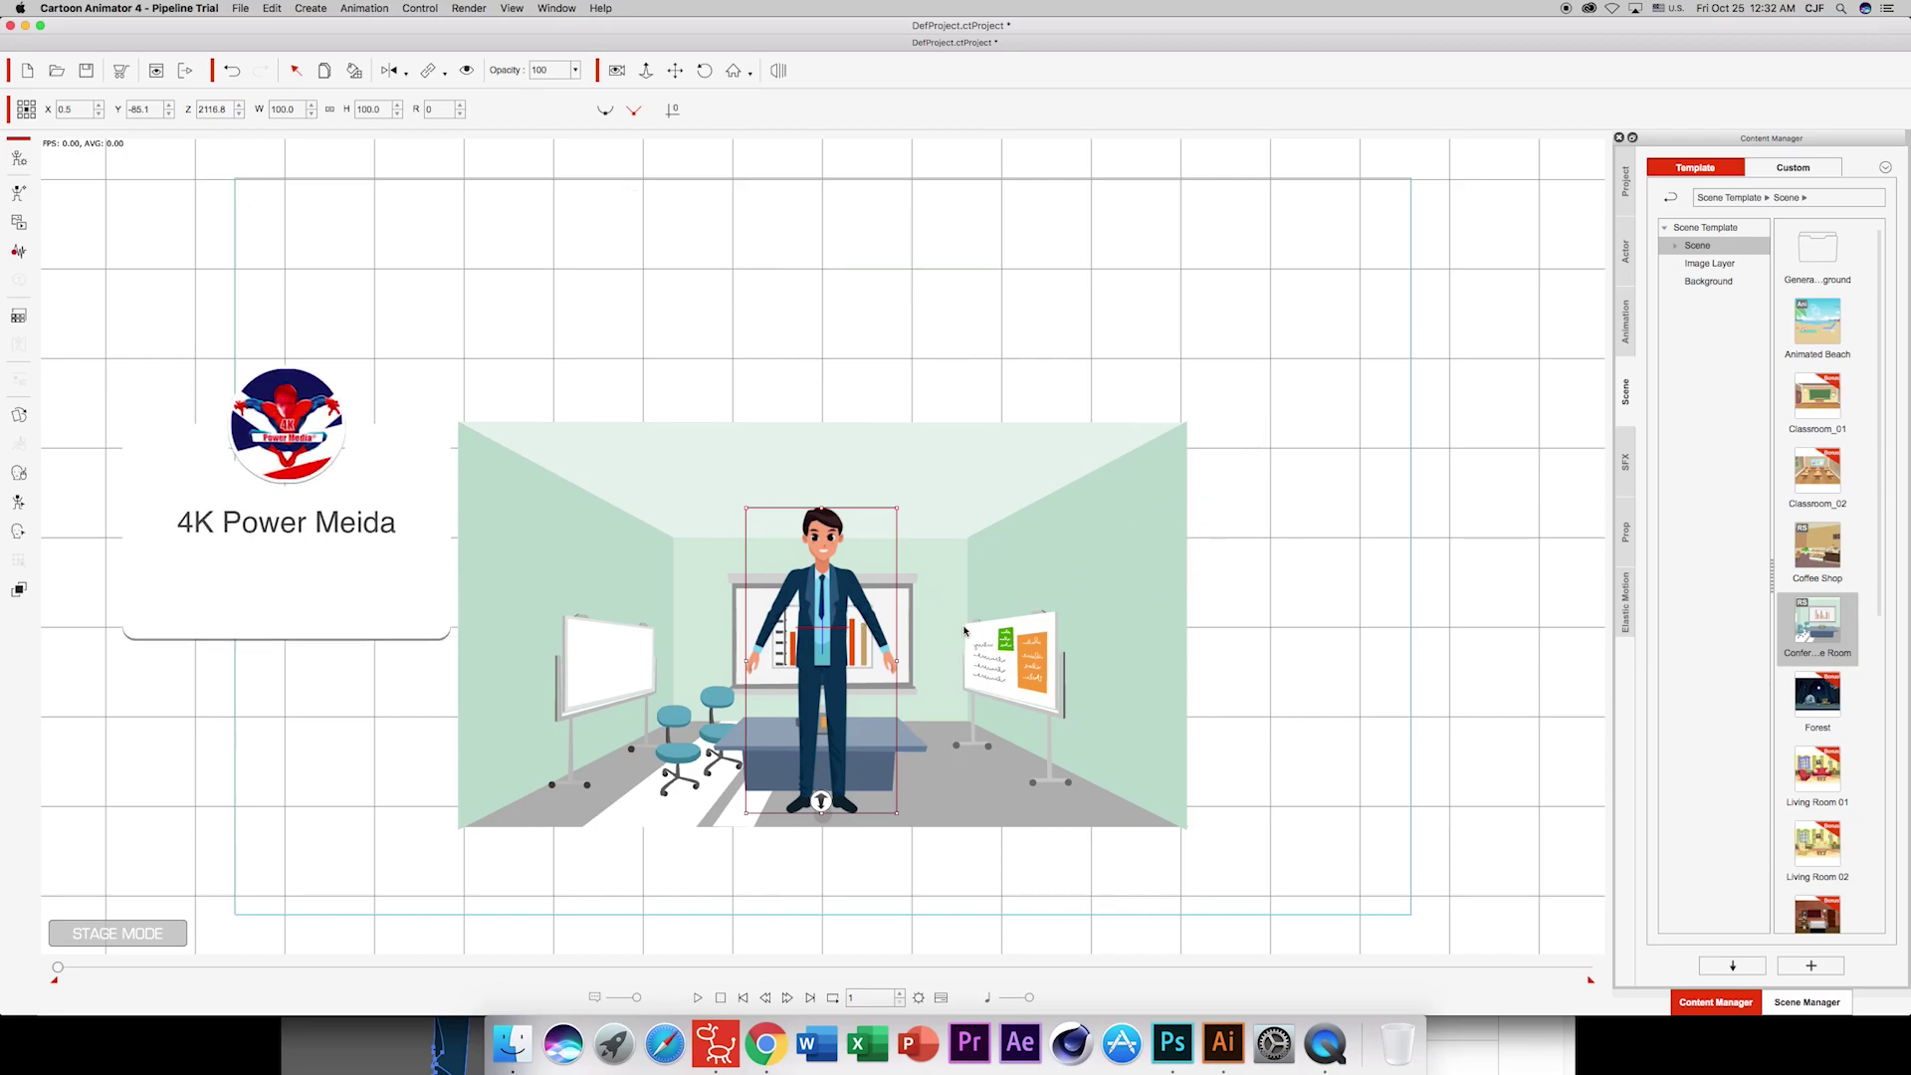
Briefly enlarge the Conference Room background, then undo back to its fitted size.
{"action": "left_click", "coordinate": [1096, 525]}
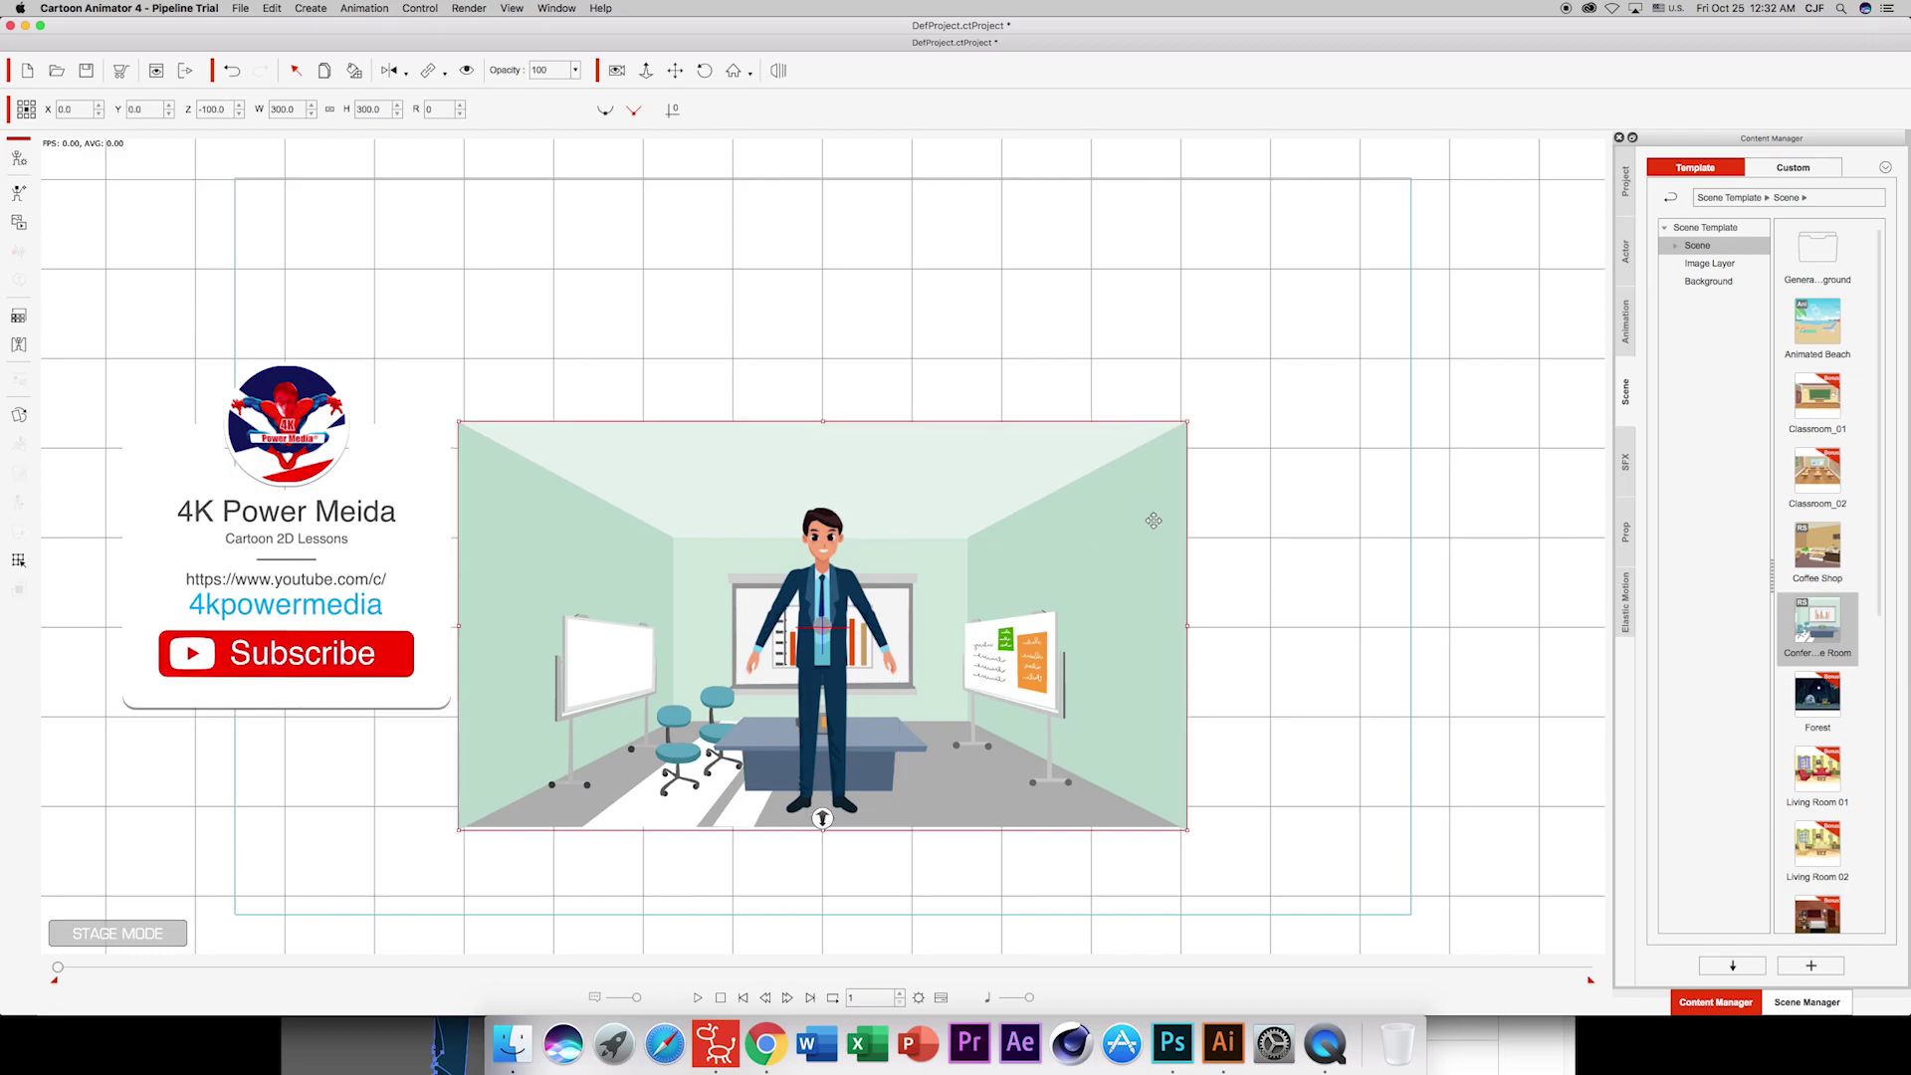
{"action": "left_click_drag", "start_coordinate": [1194, 423], "coordinate": [1393, 307]}
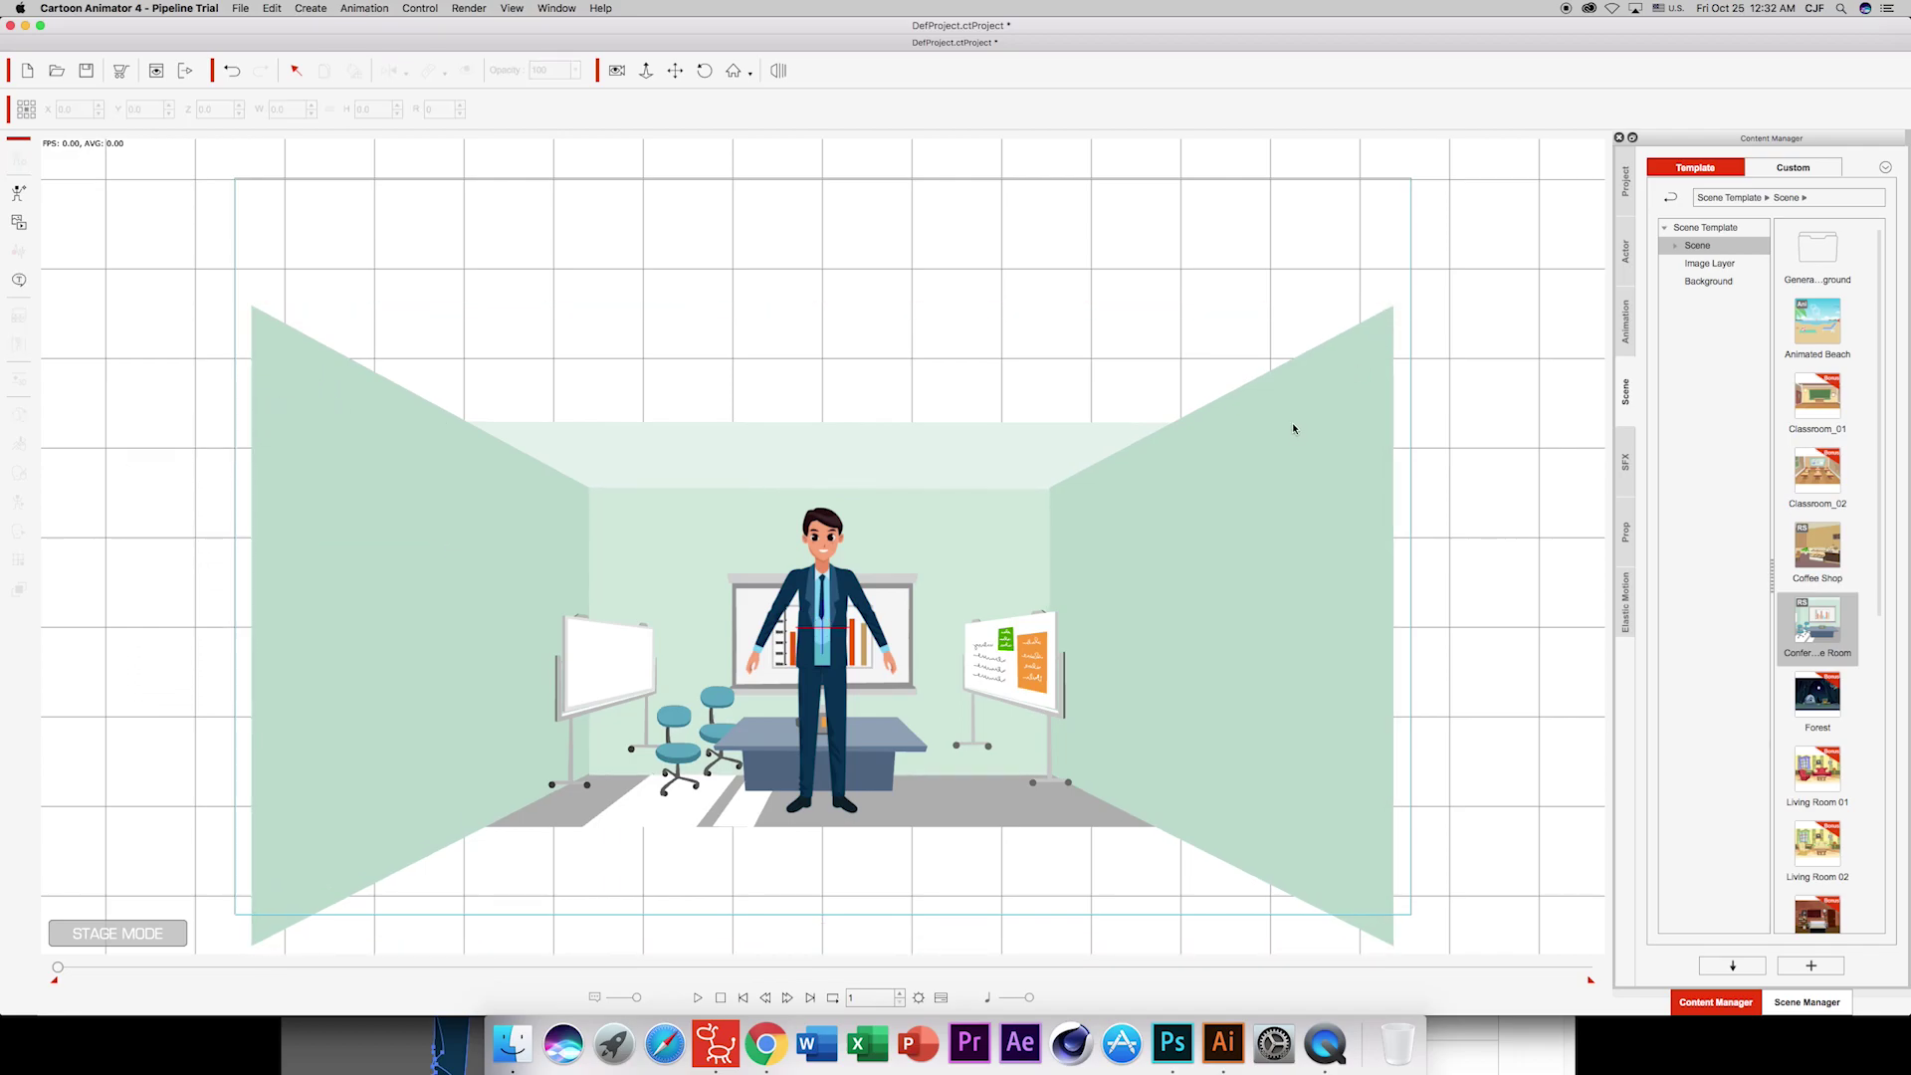
{"action": "key", "text": "super+z"}
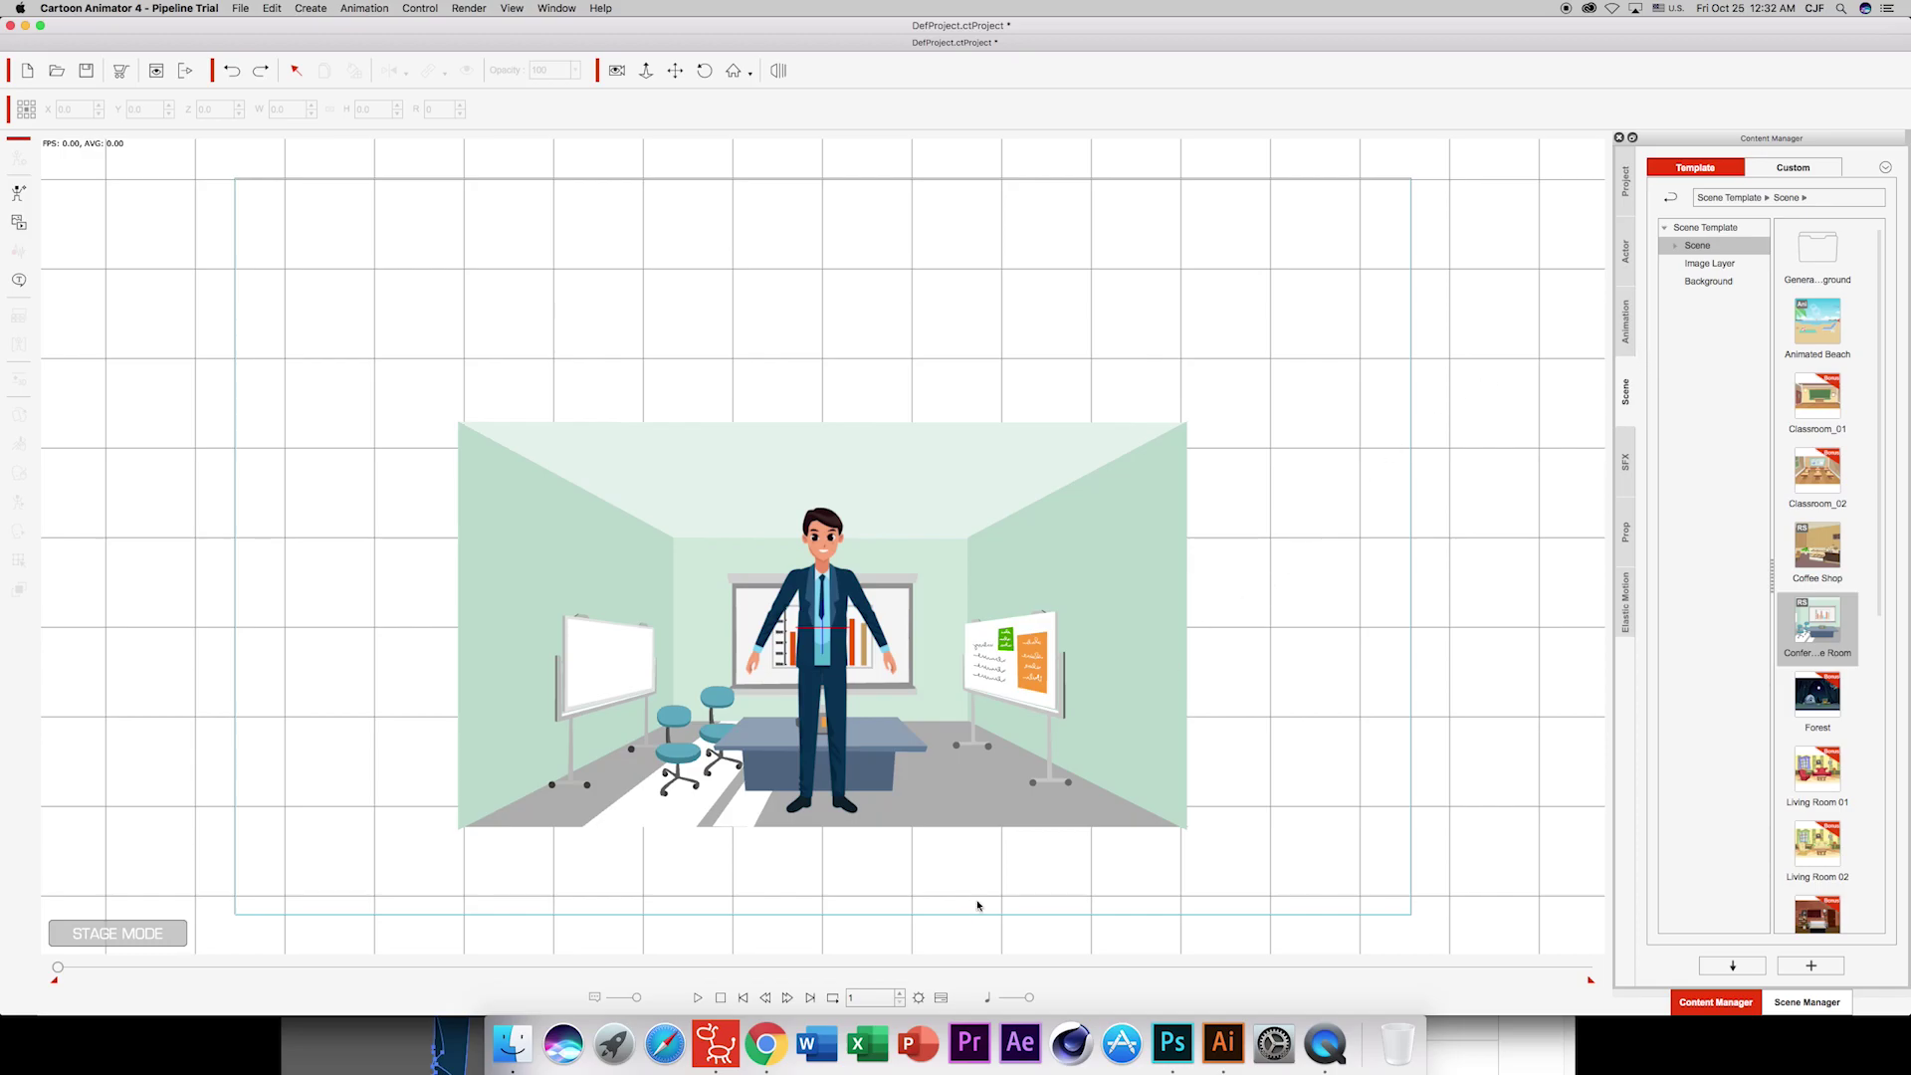
Show the timeline with PSDActor and Wall tracks, then switch the stage to camera view.
{"action": "left_click", "coordinate": [942, 997]}
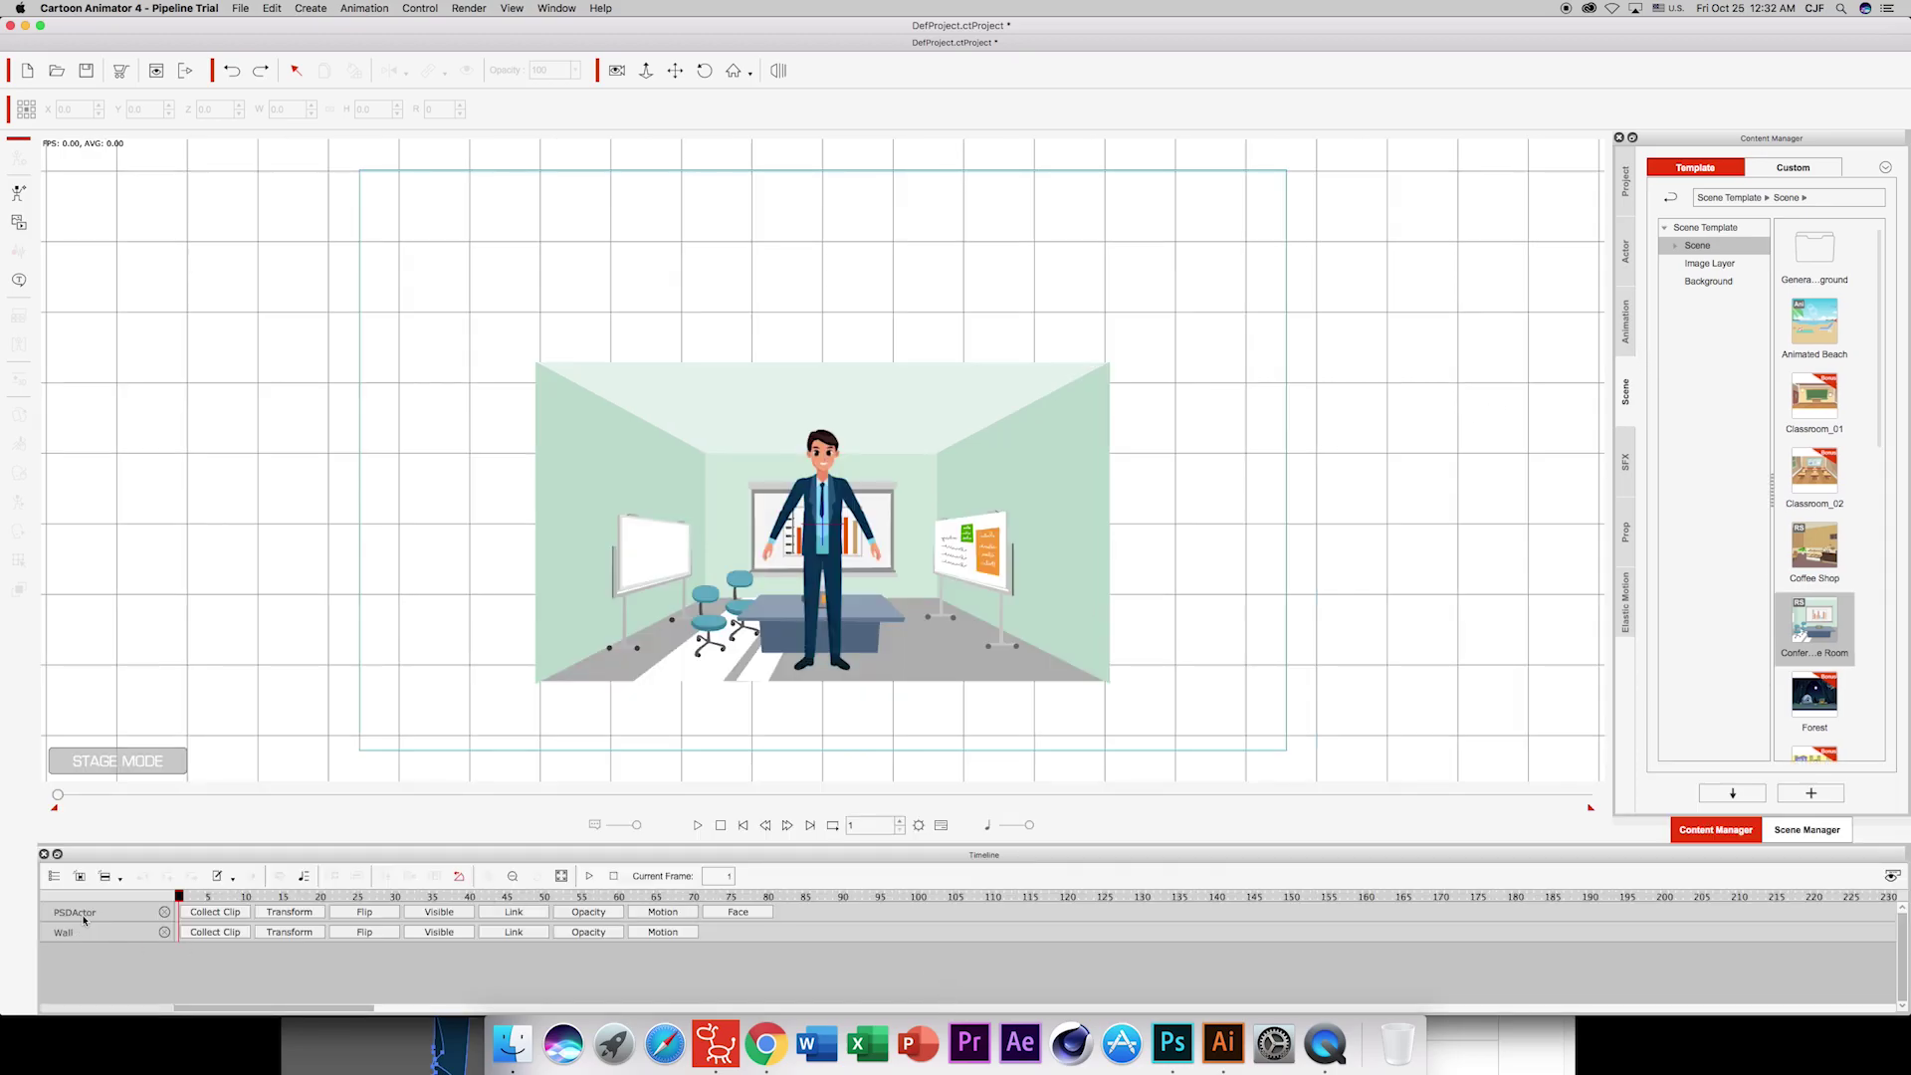
{"action": "left_click", "coordinate": [65, 932]}
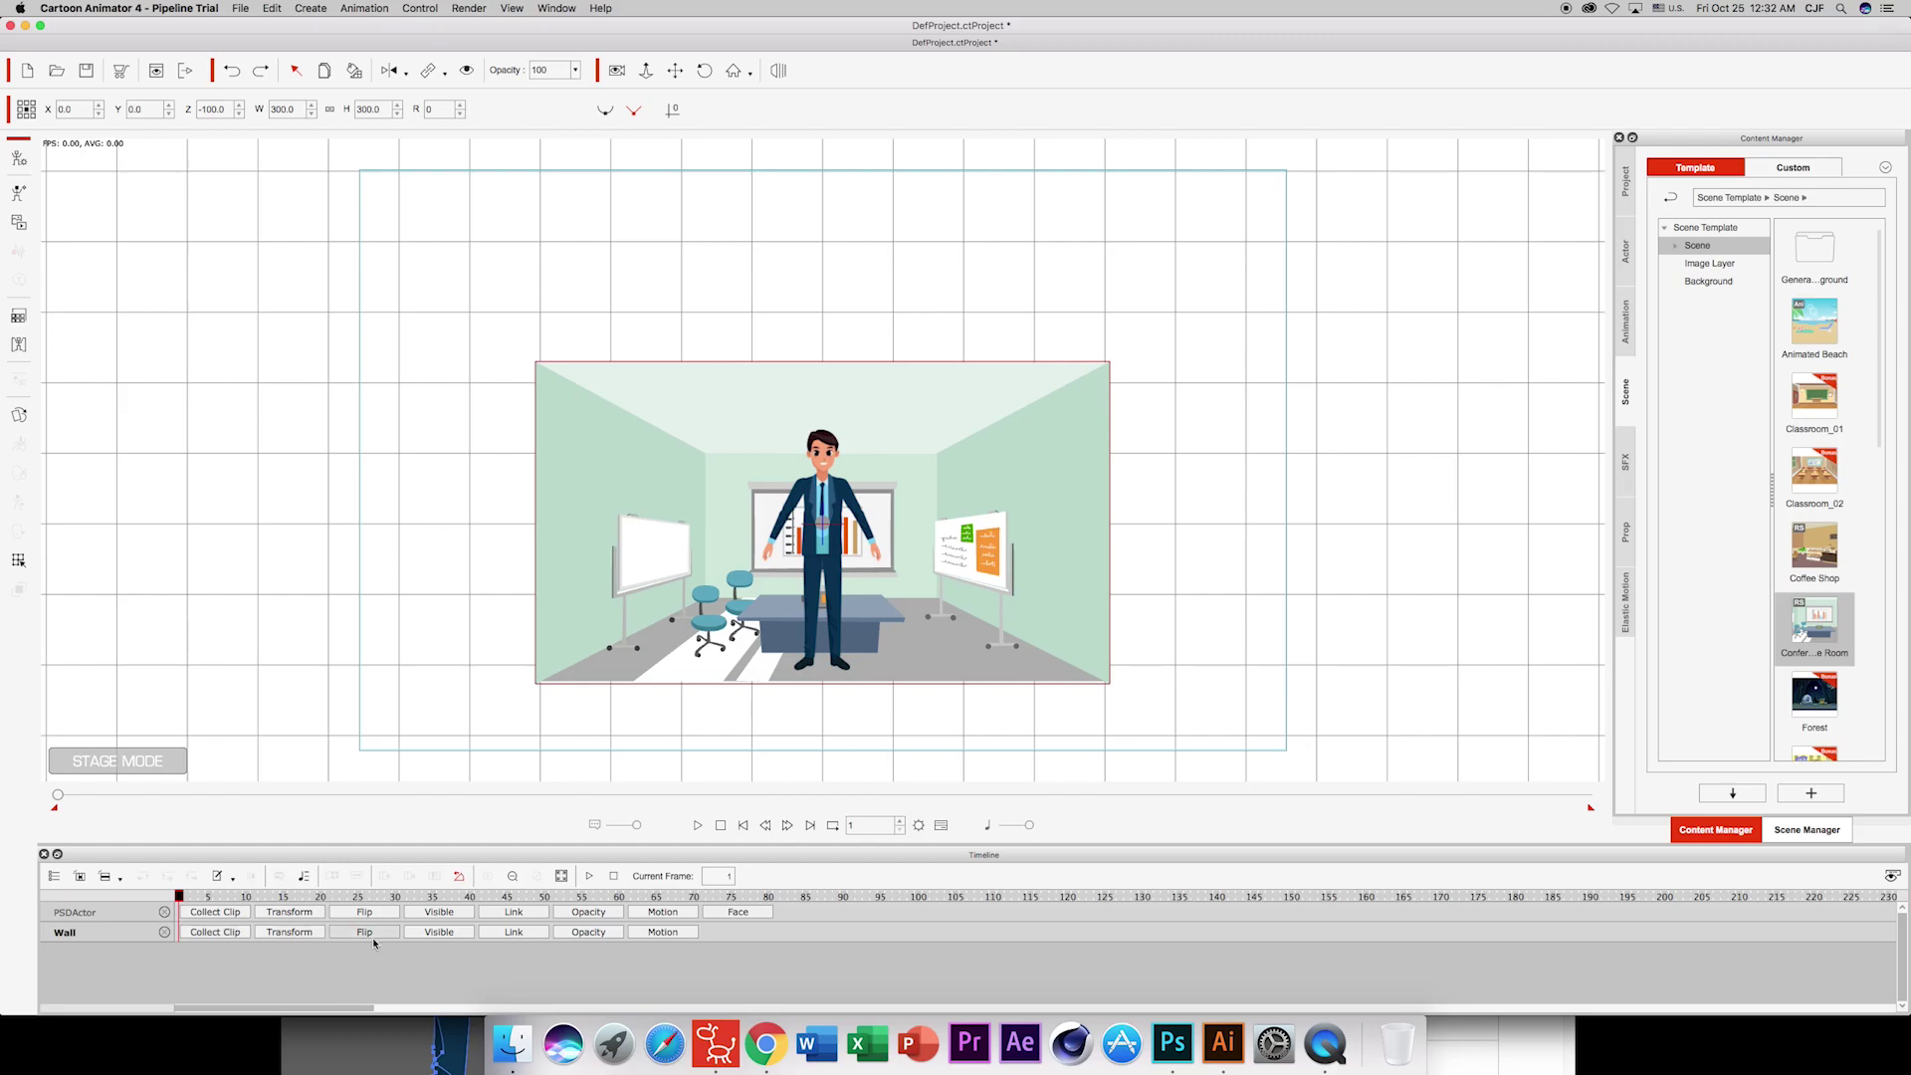
{"action": "left_click", "coordinate": [289, 932]}
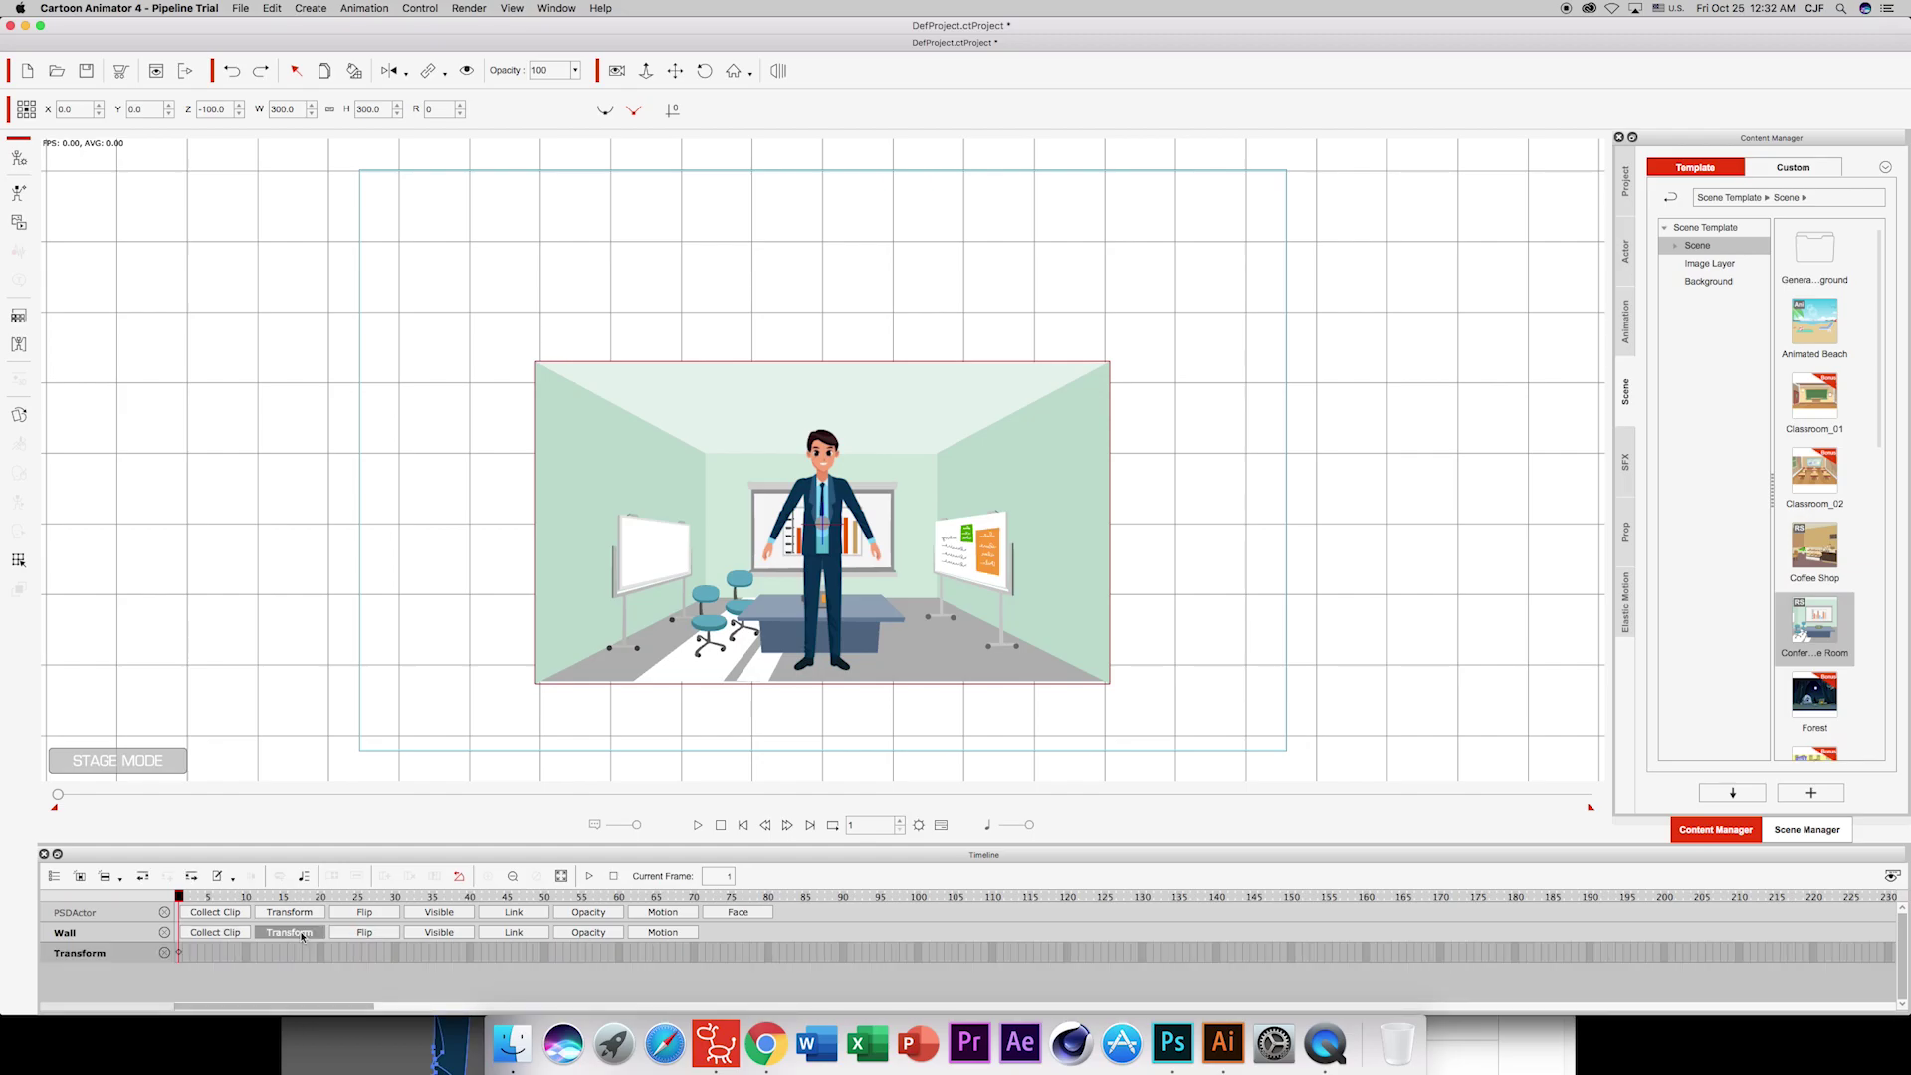
{"action": "left_click", "coordinate": [301, 934]}
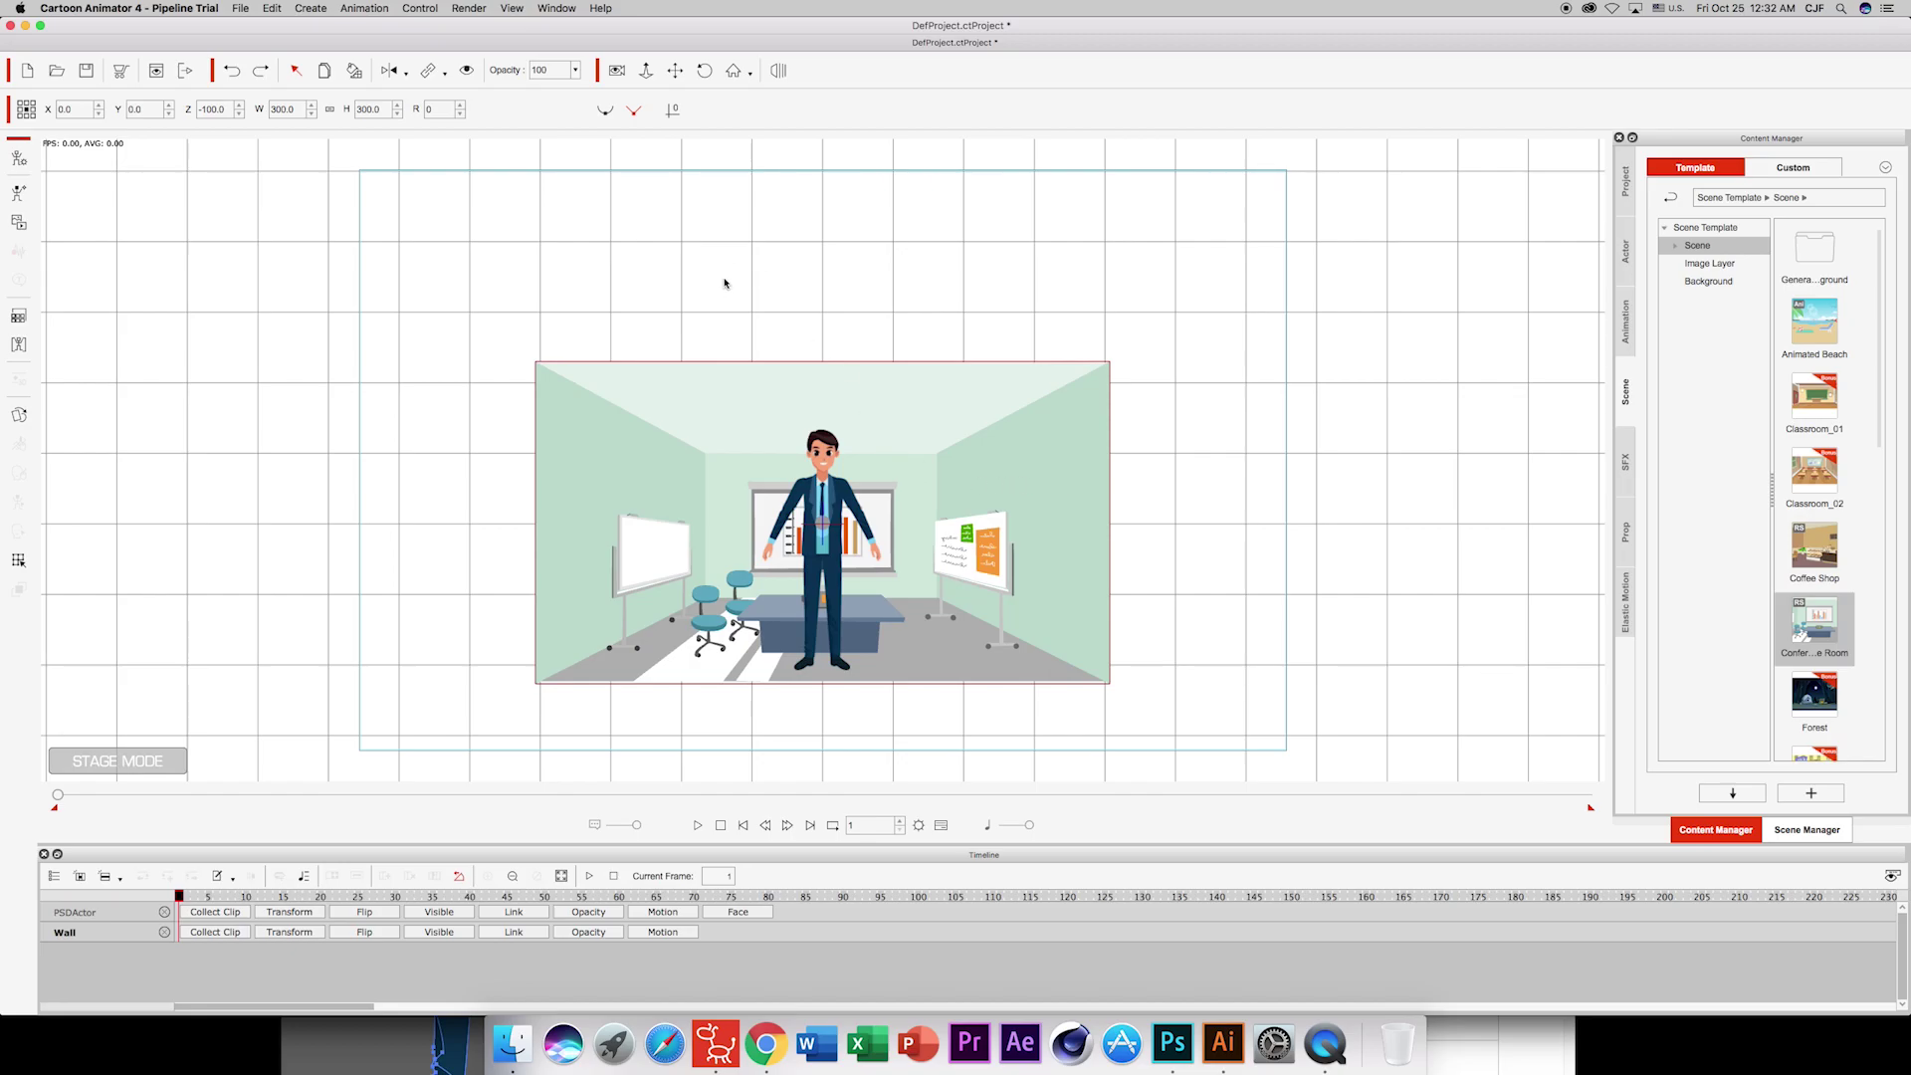
{"action": "left_click", "coordinate": [617, 71]}
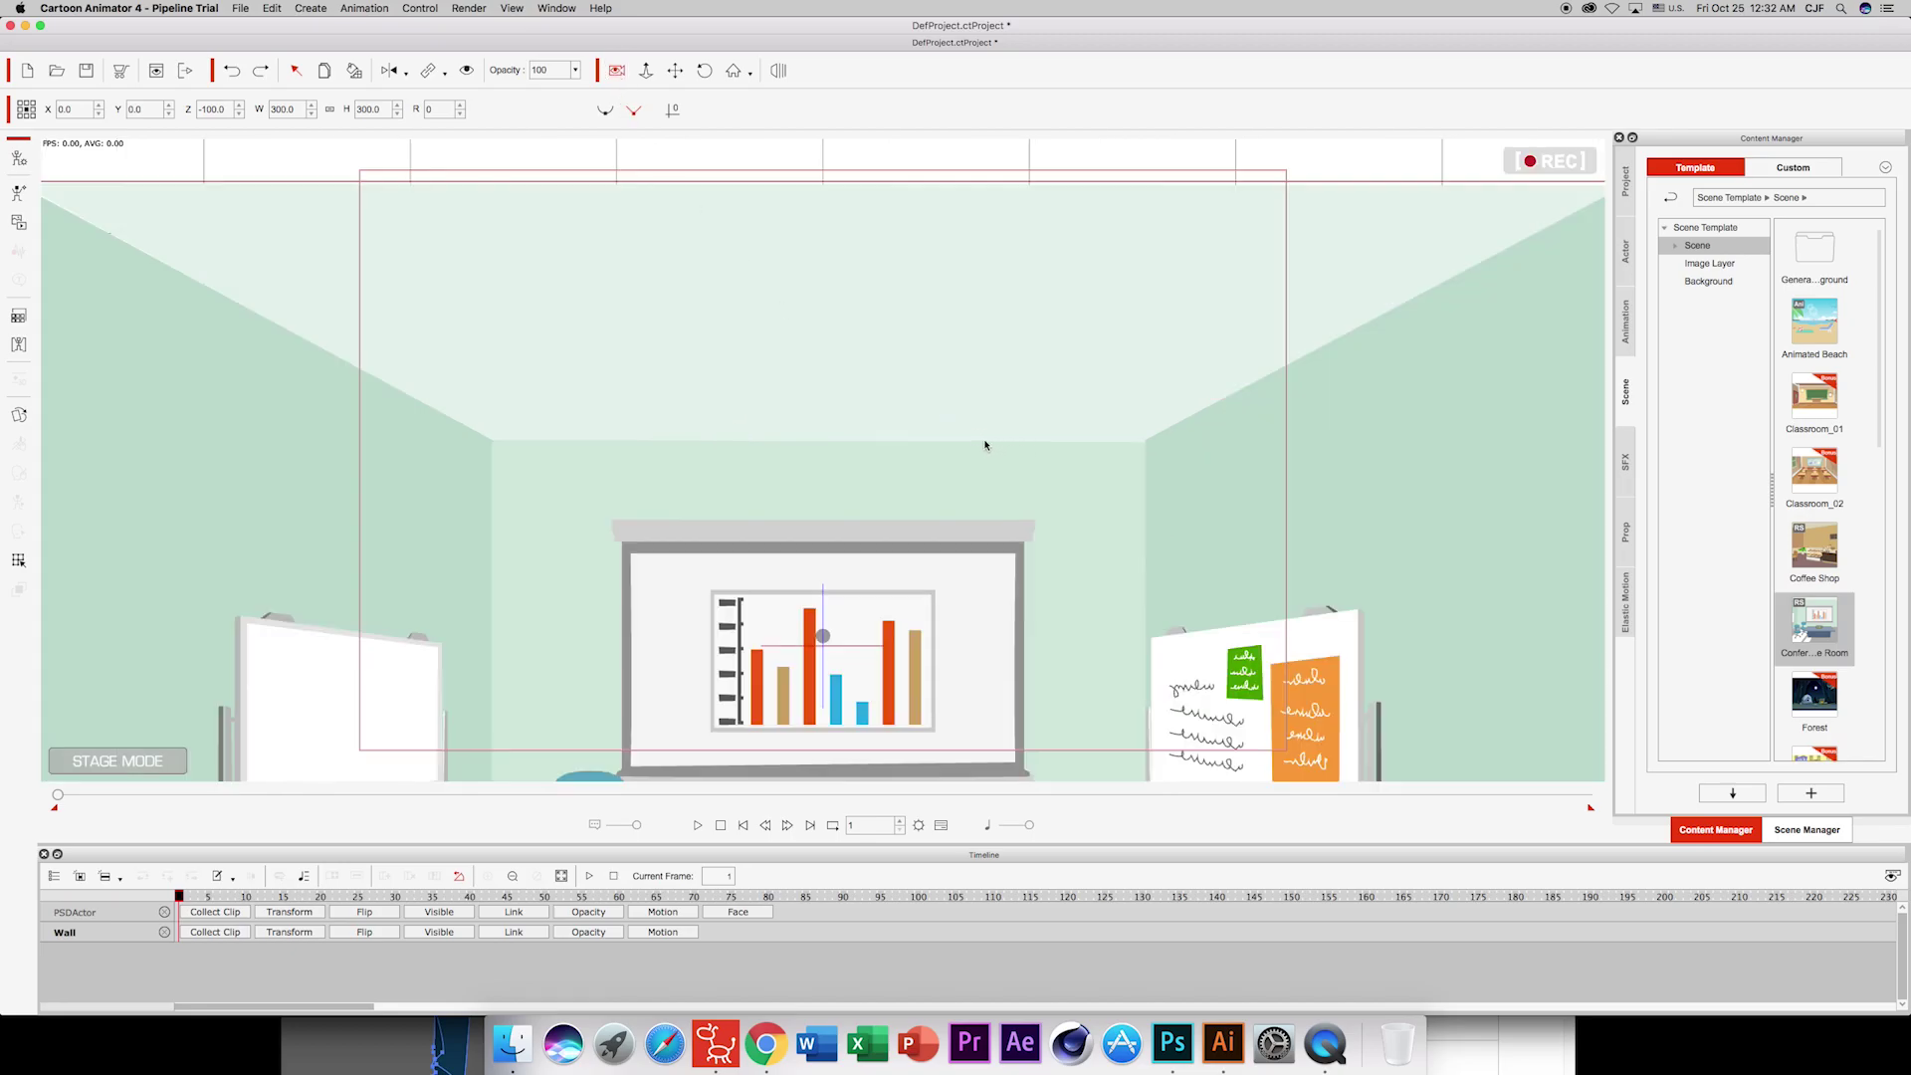
Deselect the wall and zoom and pan the camera to frame the room and character.
{"action": "left_click", "coordinate": [977, 344]}
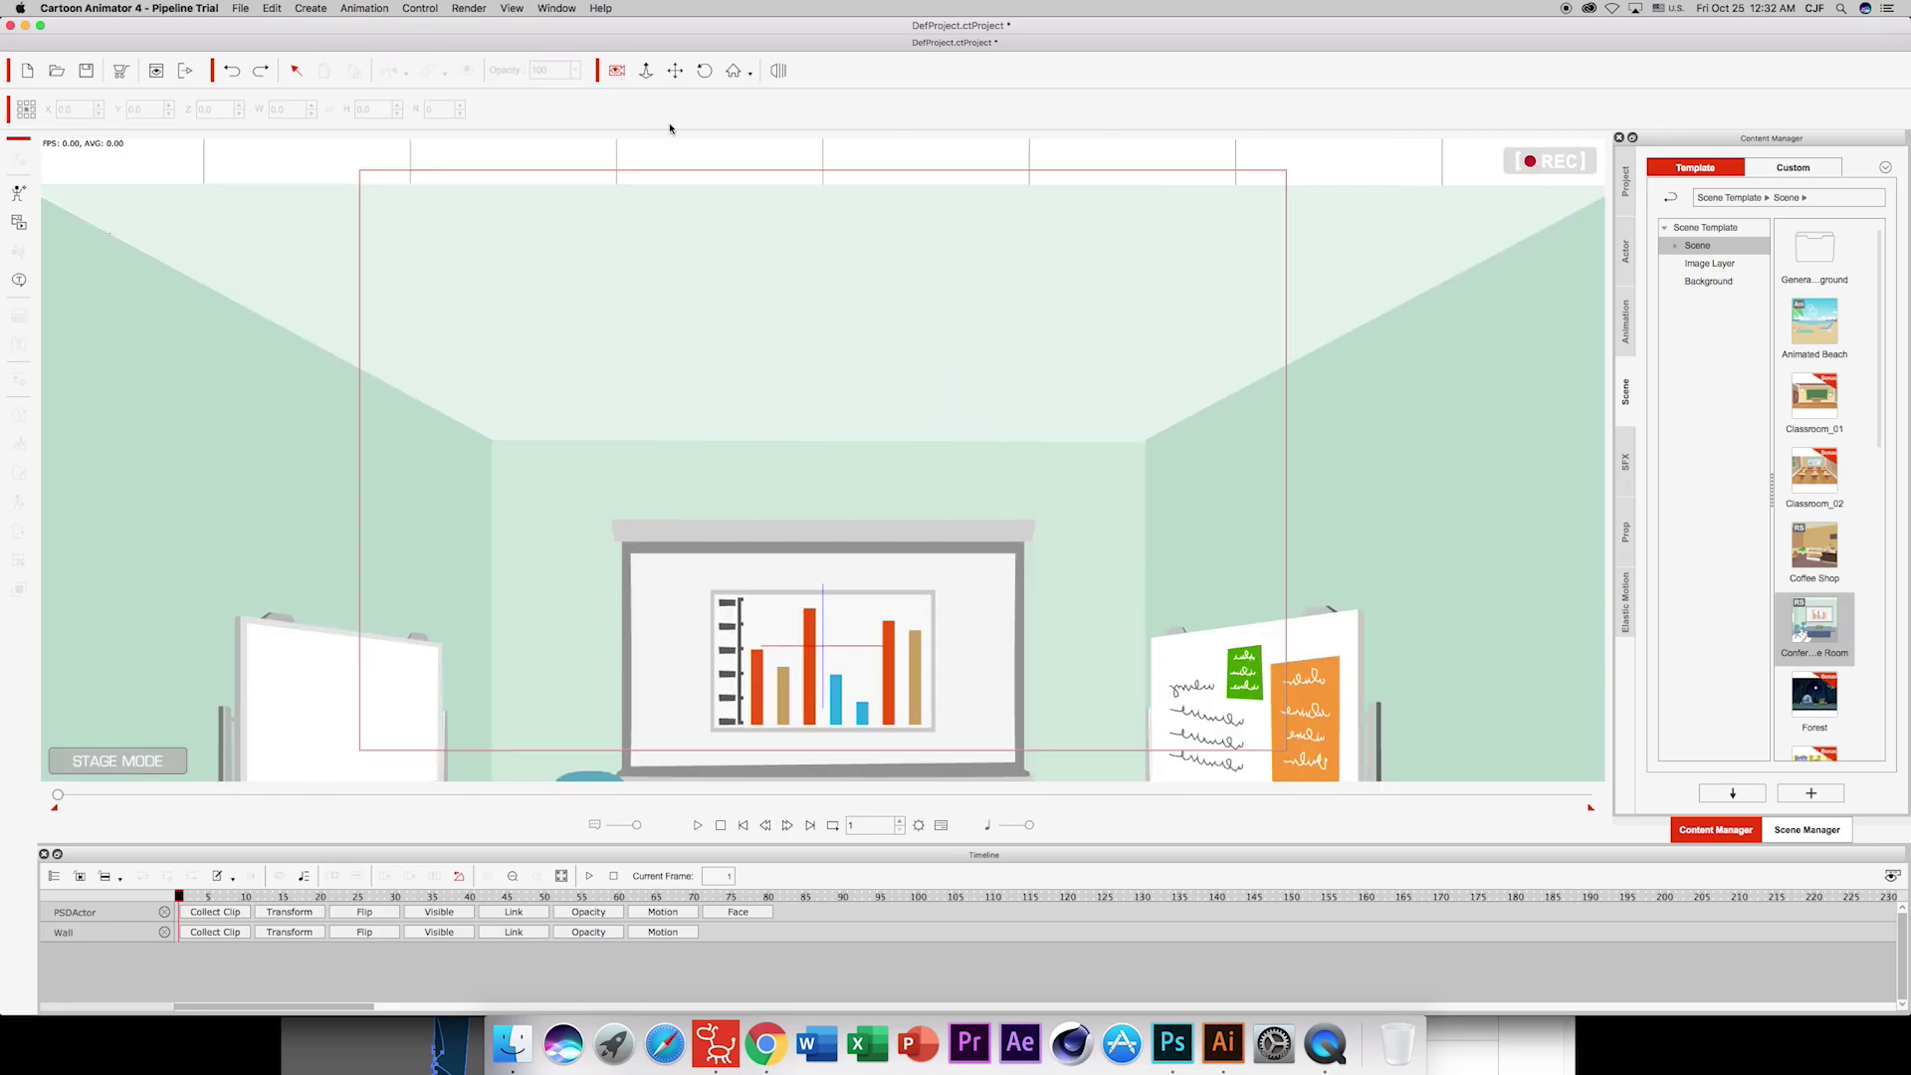
{"action": "left_click", "coordinate": [645, 71]}
{"action": "left_click_drag", "start_coordinate": [866, 472], "coordinate": [849, 667]}
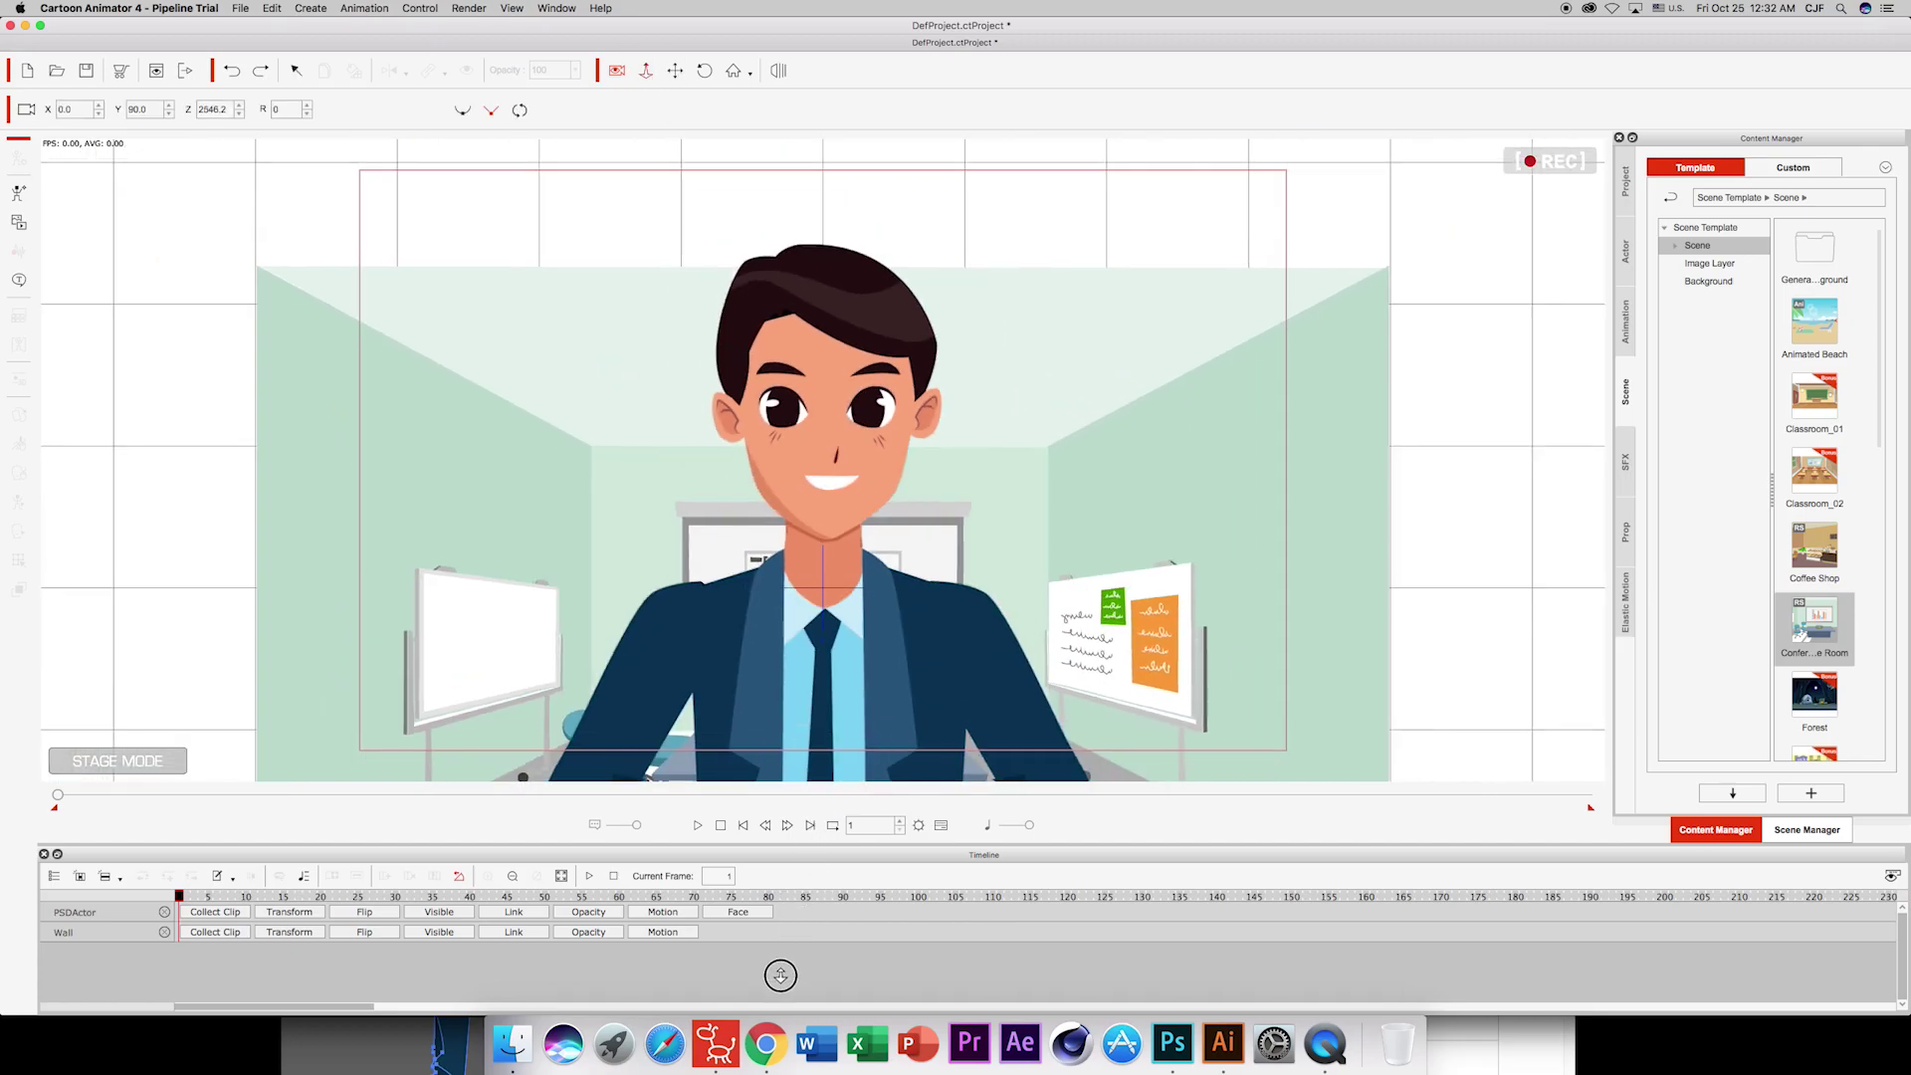
{"action": "left_click_drag", "start_coordinate": [953, 425], "coordinate": [827, 1003]}
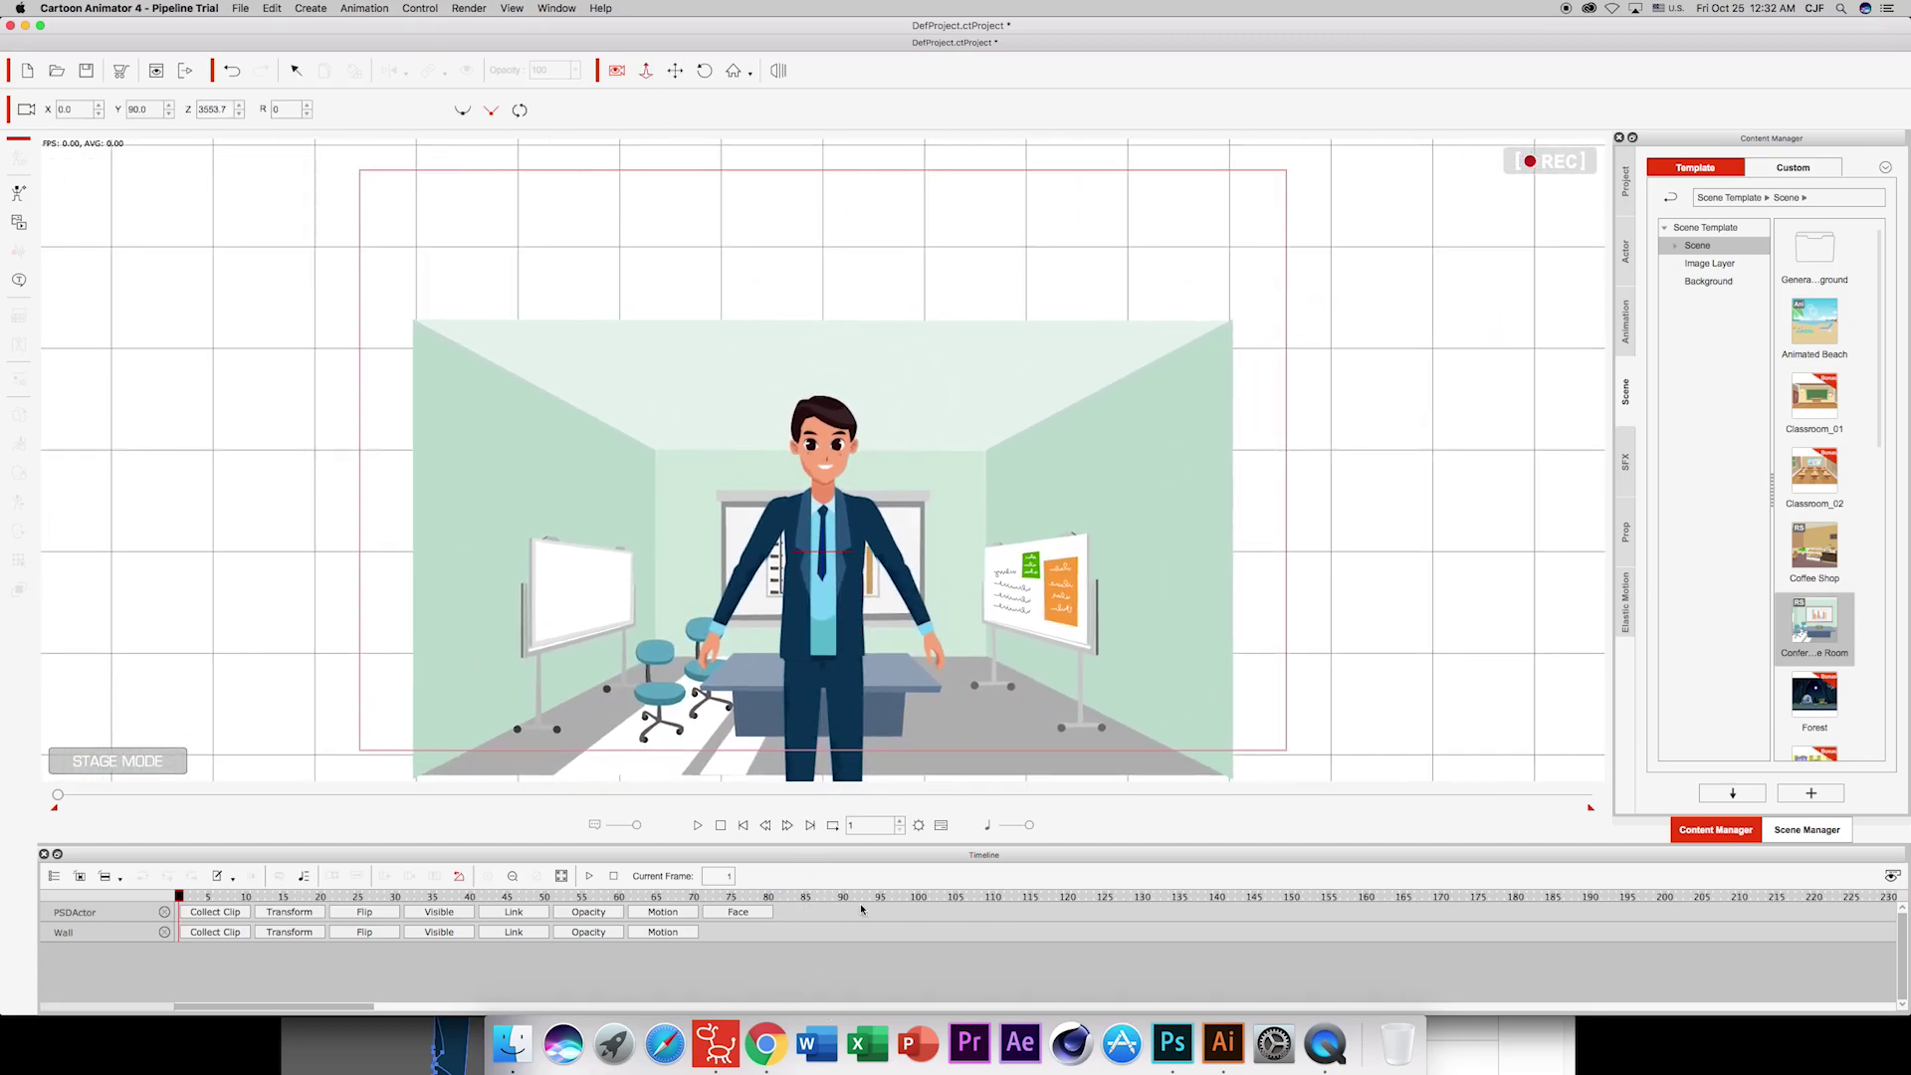
{"action": "left_click_drag", "start_coordinate": [946, 431], "coordinate": [934, 302]}
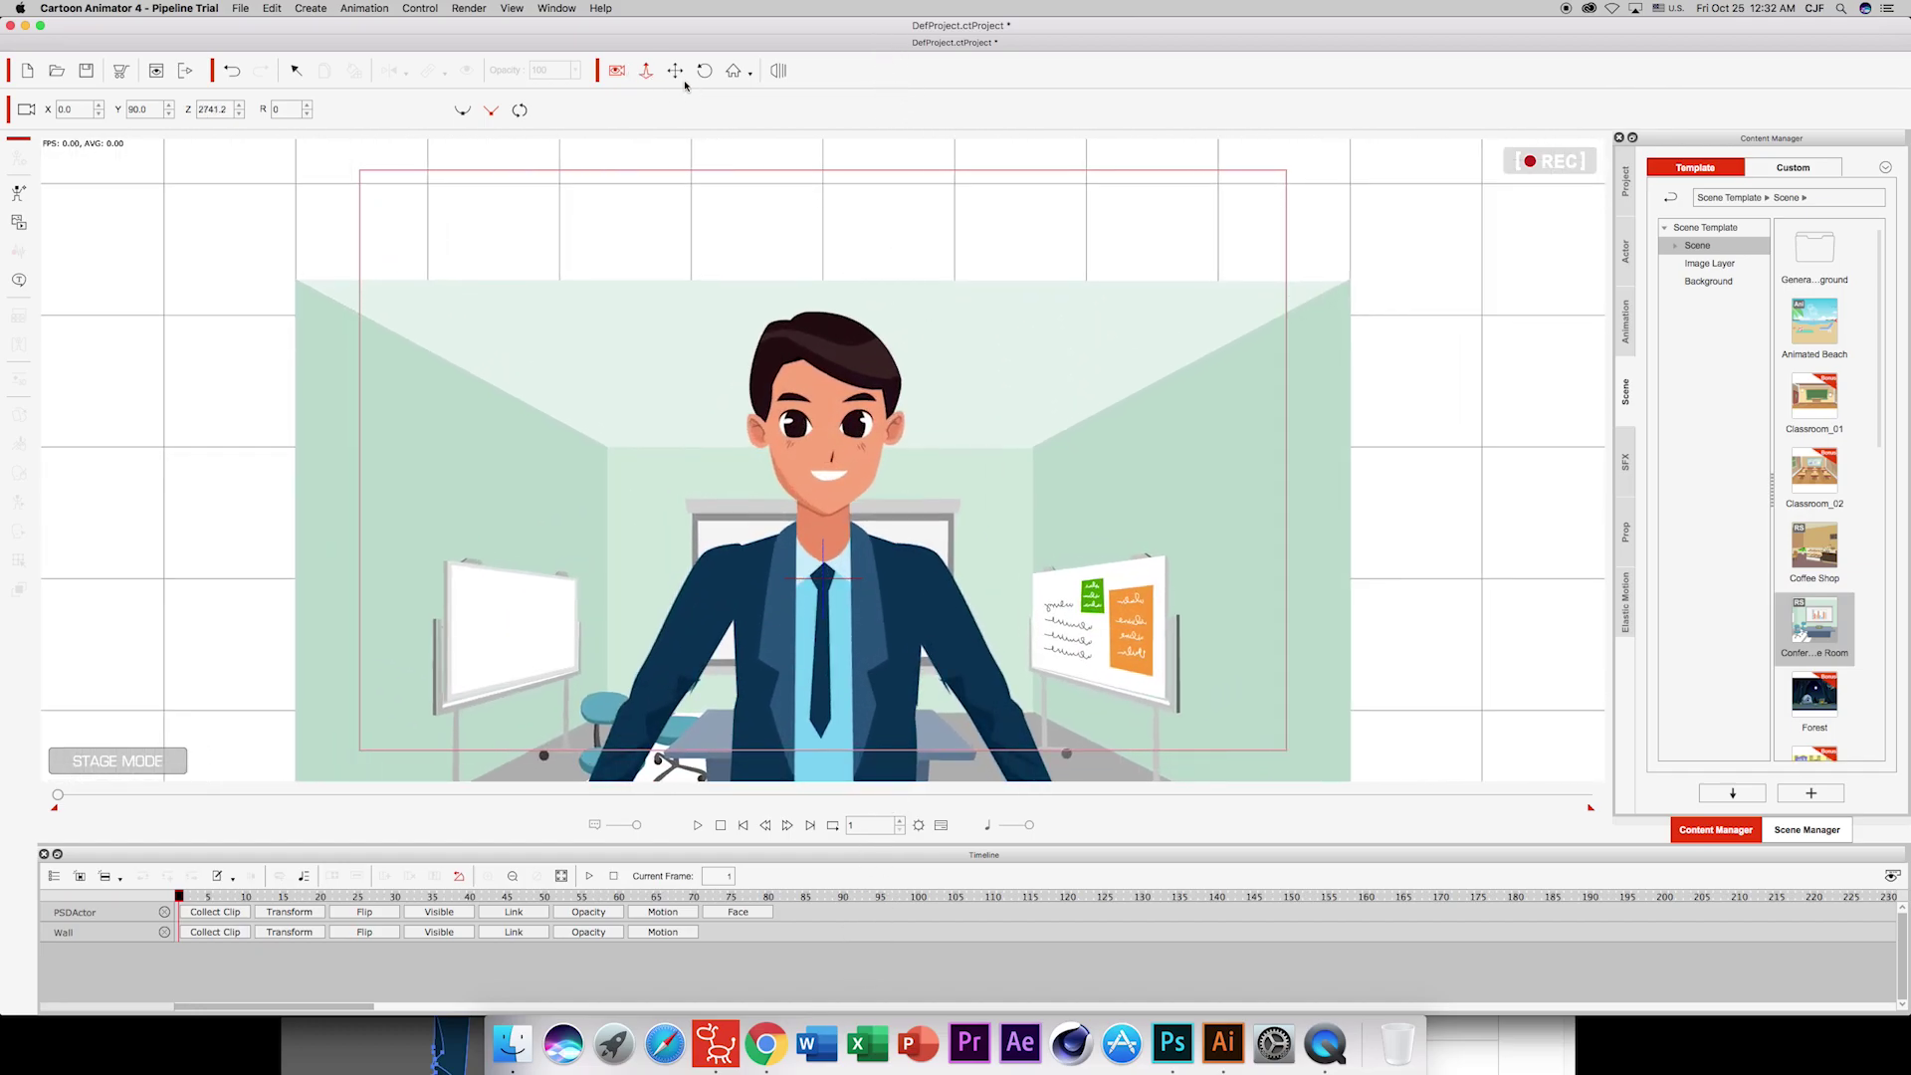
{"action": "left_click", "coordinate": [675, 69]}
{"action": "mouse_move", "coordinate": [888, 484]}
{"action": "left_mouse_down"}
{"action": "mouse_move", "coordinate": [883, 373]}
{"action": "mouse_move", "coordinate": [921, 362]}
{"action": "left_mouse_up"}
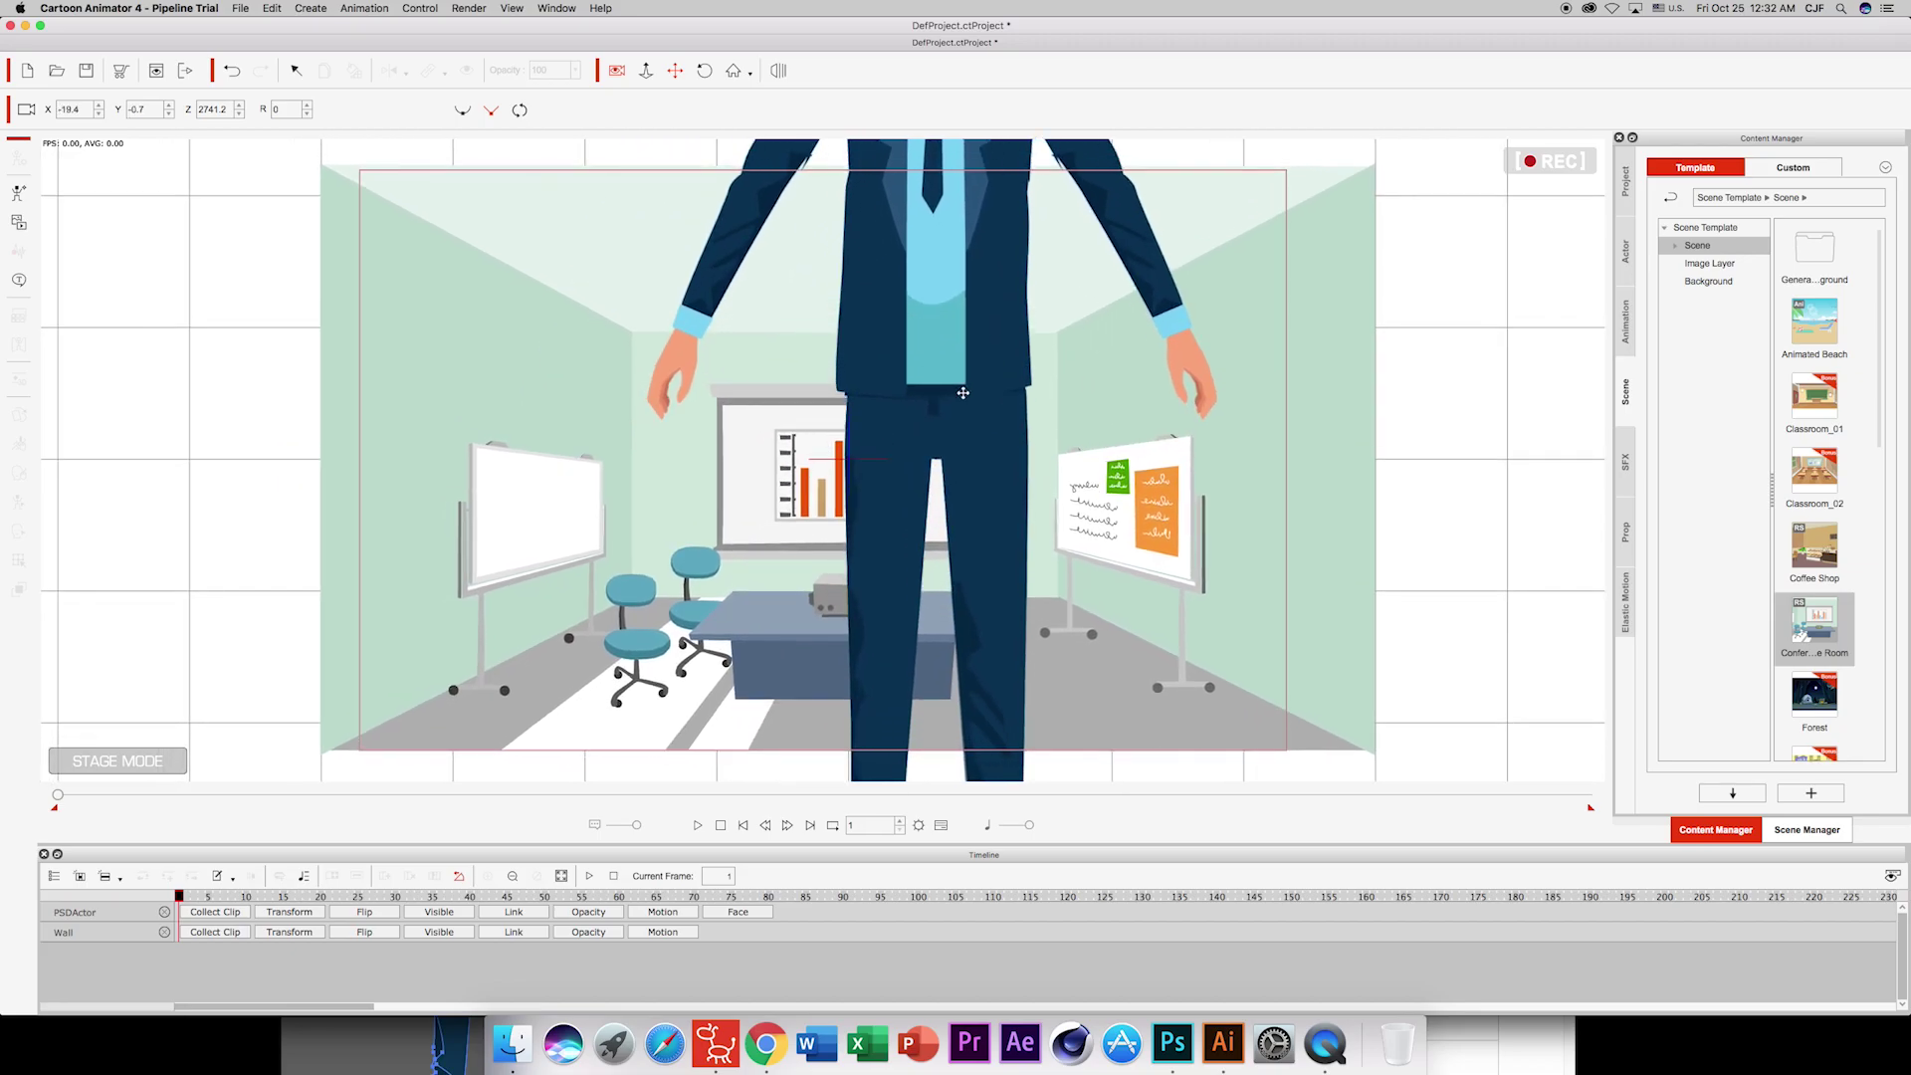
Scale PSDActor to about 68.9% and move him down in front of the table.
{"action": "left_click", "coordinate": [64, 911]}
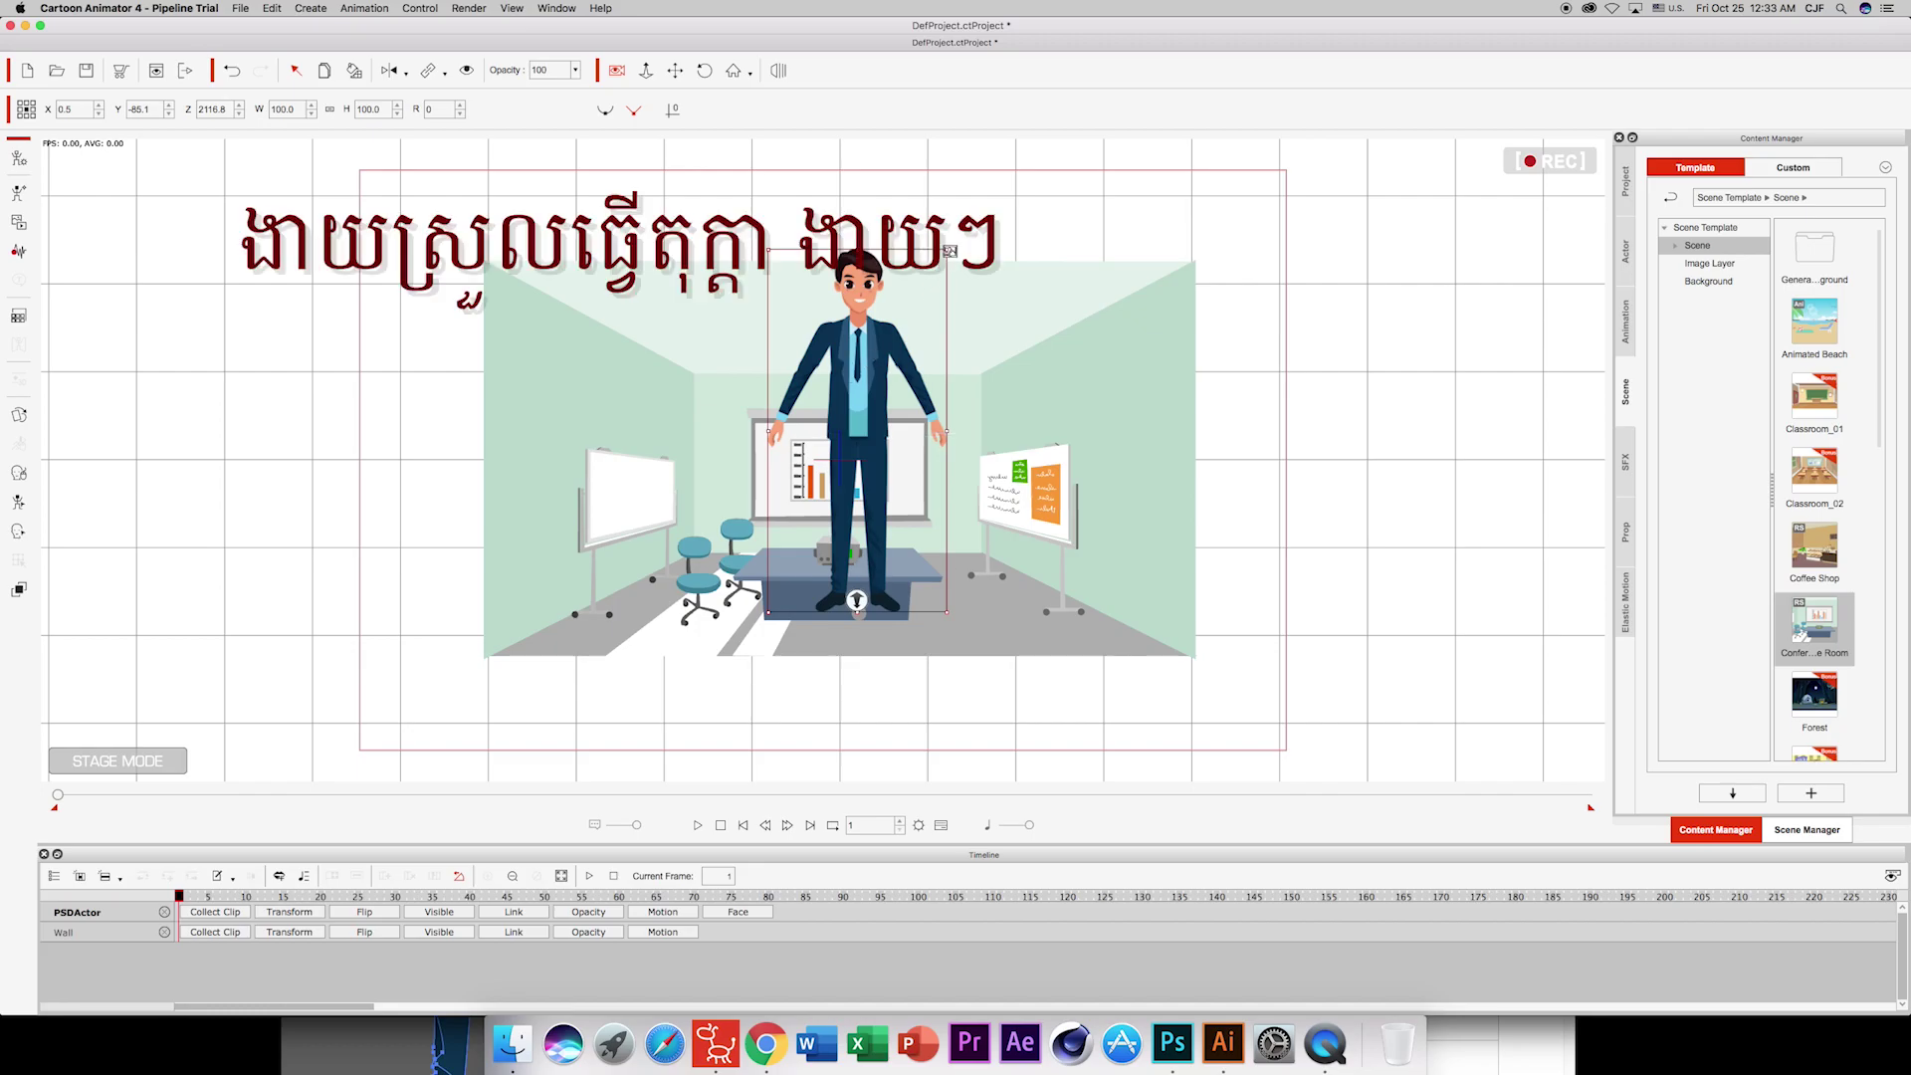
{"action": "left_click_drag", "start_coordinate": [947, 250], "coordinate": [884, 357]}
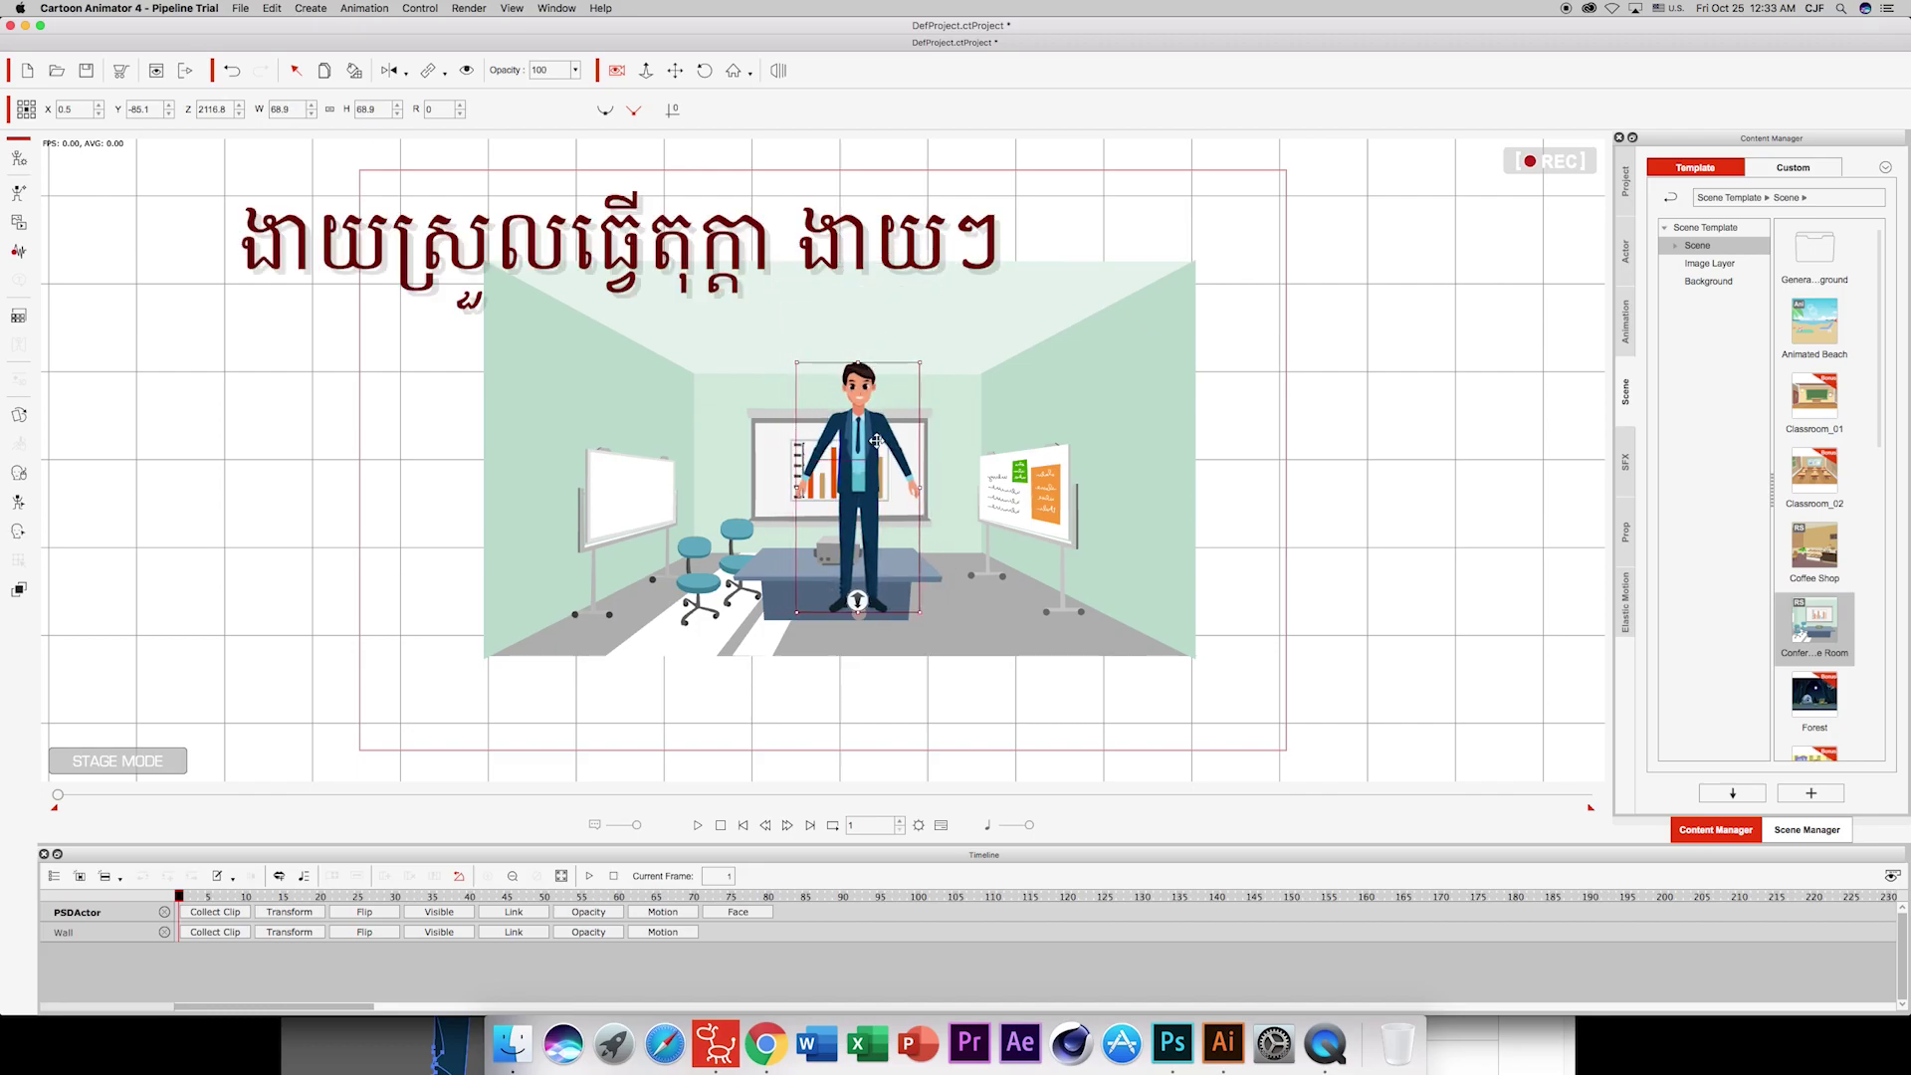
{"action": "left_click_drag", "start_coordinate": [875, 441], "coordinate": [857, 484]}
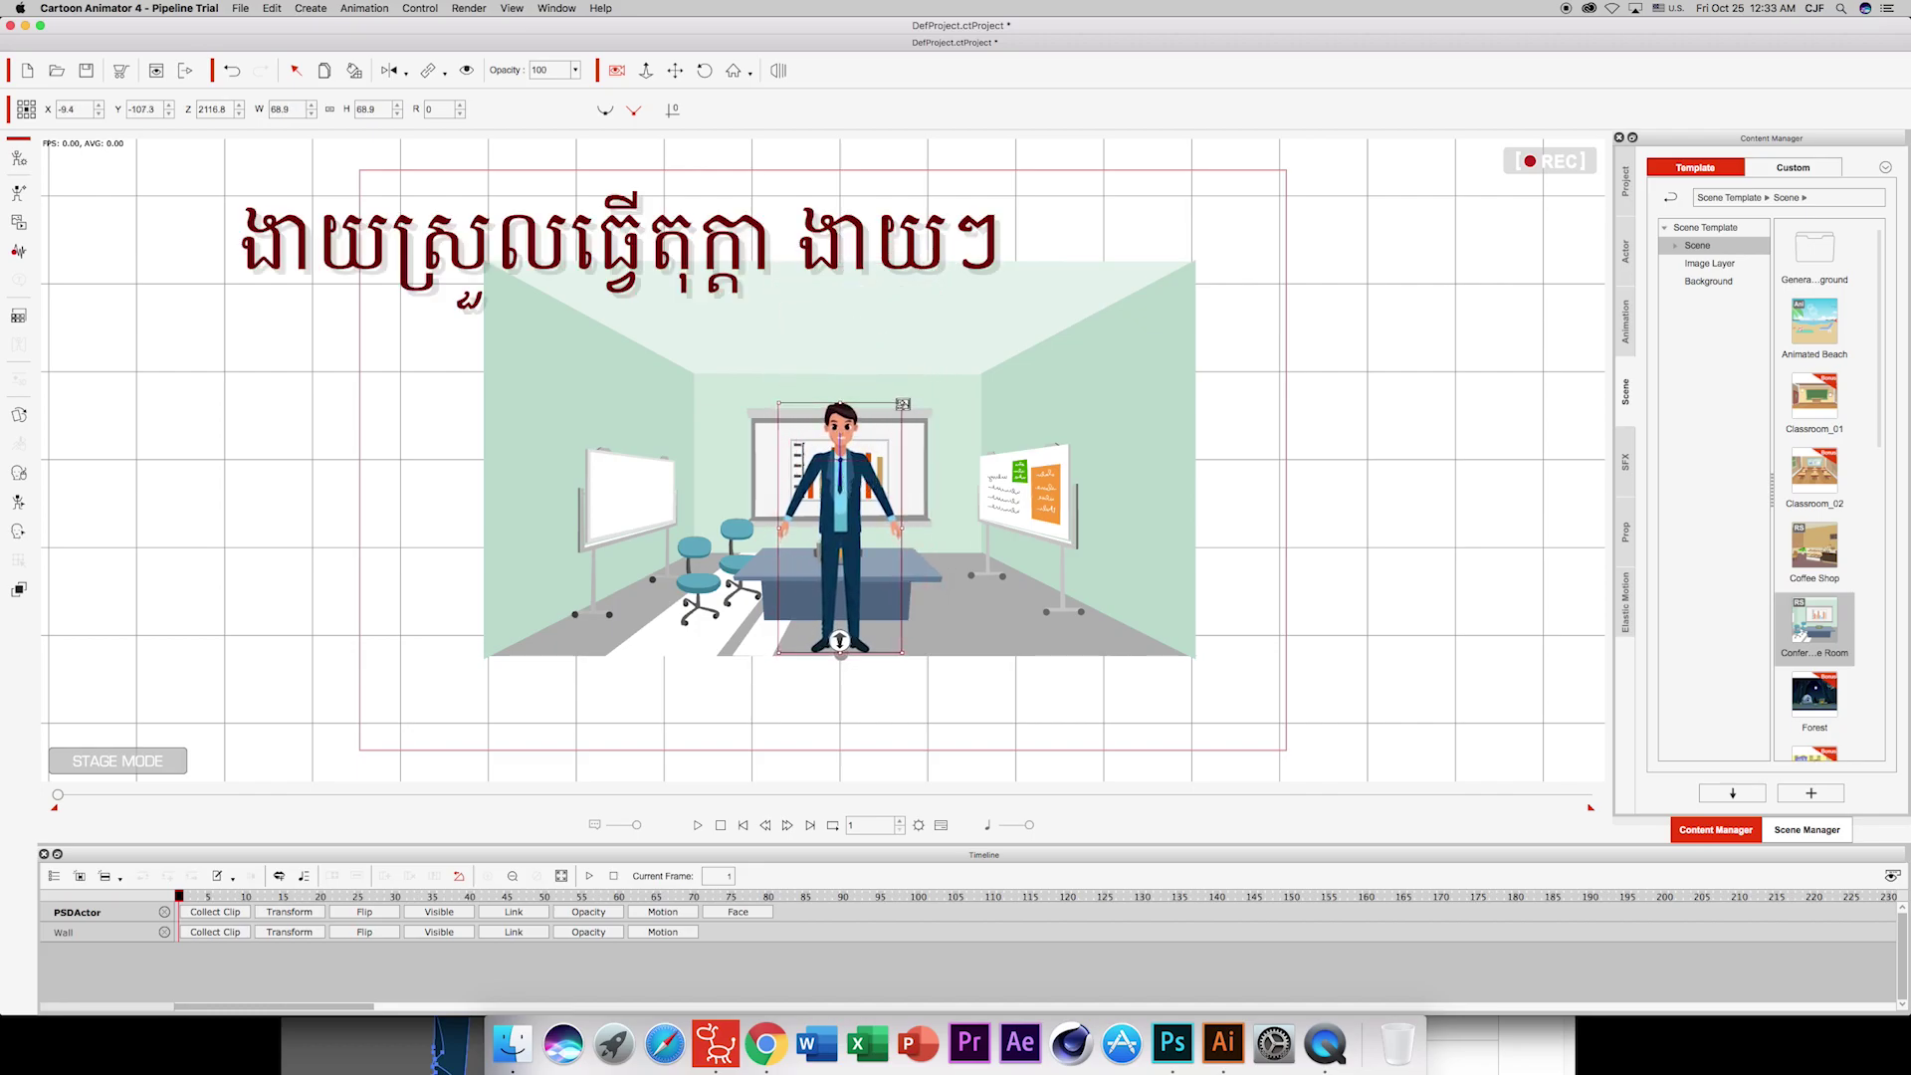
Shrink the actor slightly and zoom the camera in on the conference room.
{"action": "left_click_drag", "start_coordinate": [901, 405], "coordinate": [889, 450]}
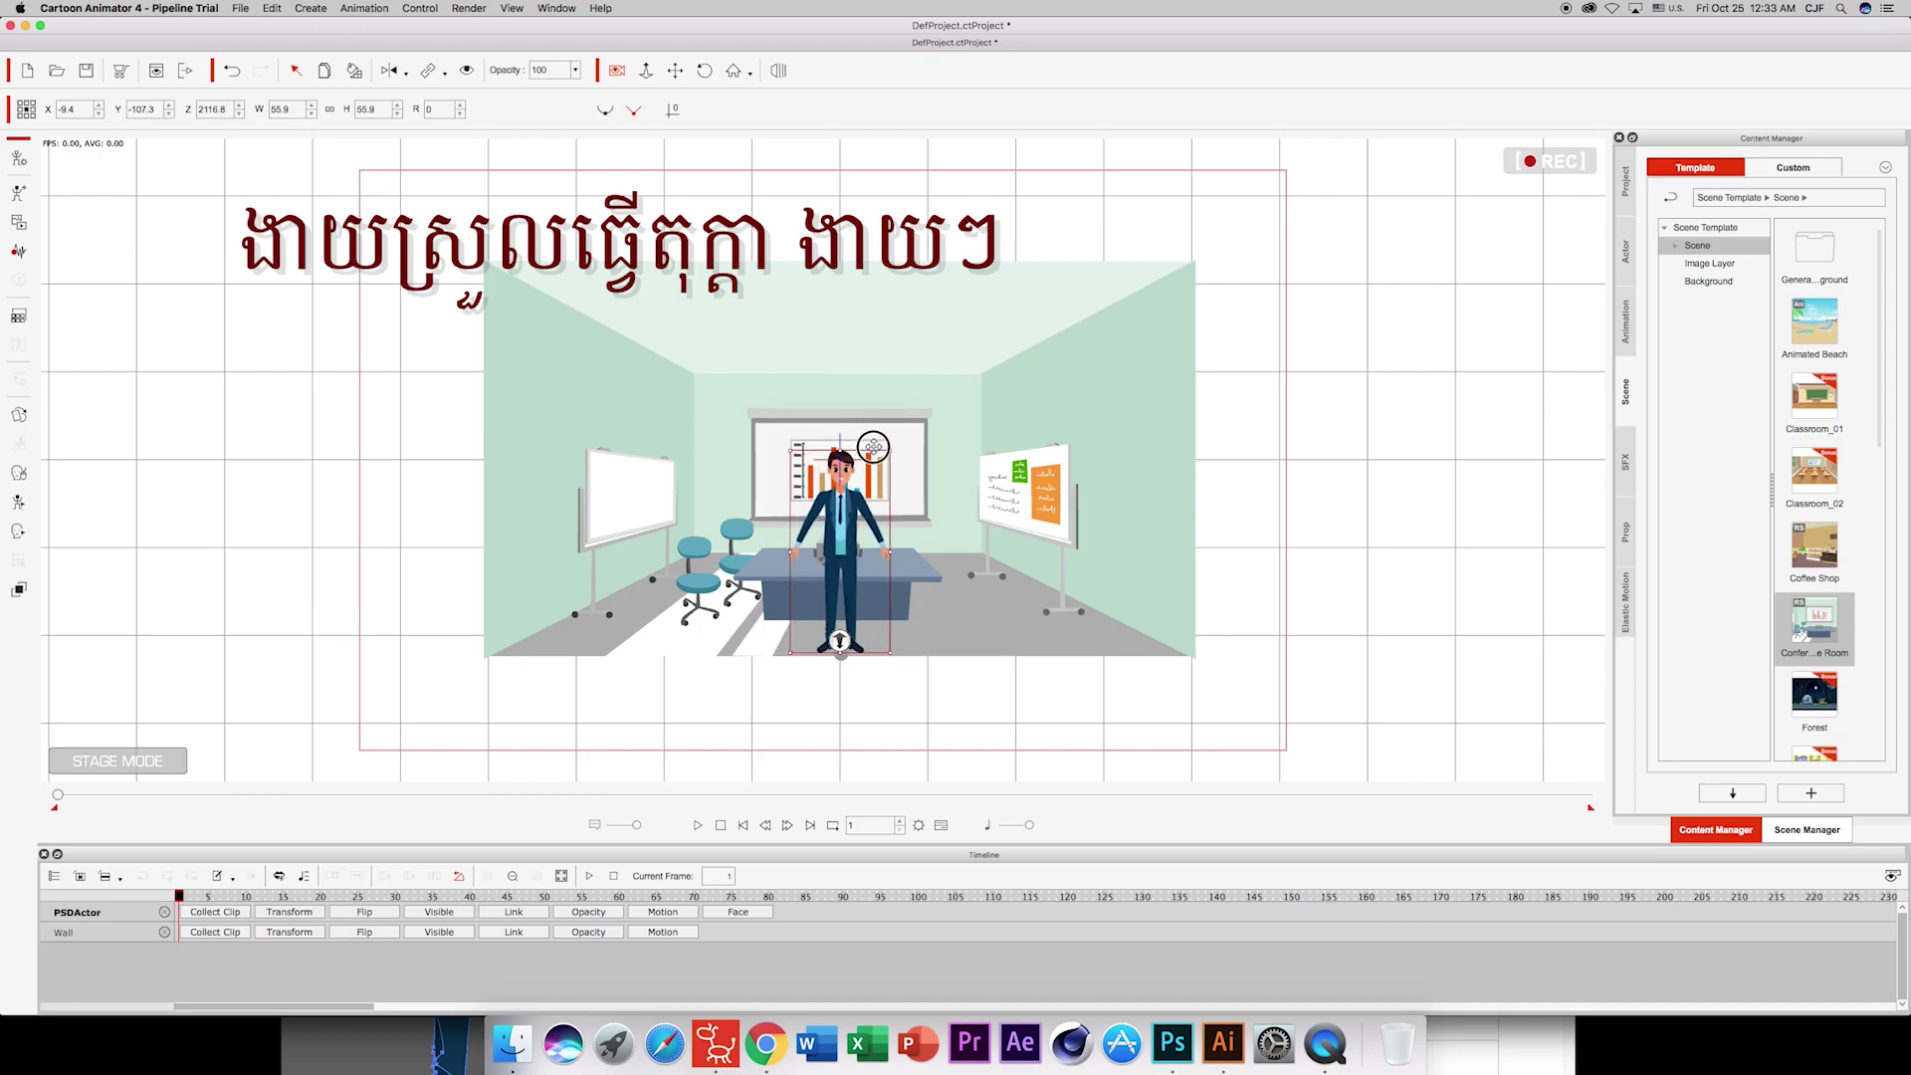
{"action": "left_click", "coordinate": [646, 70]}
{"action": "mouse_move", "coordinate": [858, 381]}
{"action": "left_mouse_down"}
{"action": "mouse_move", "coordinate": [864, 269]}
{"action": "mouse_move", "coordinate": [949, 198]}
{"action": "left_mouse_up"}
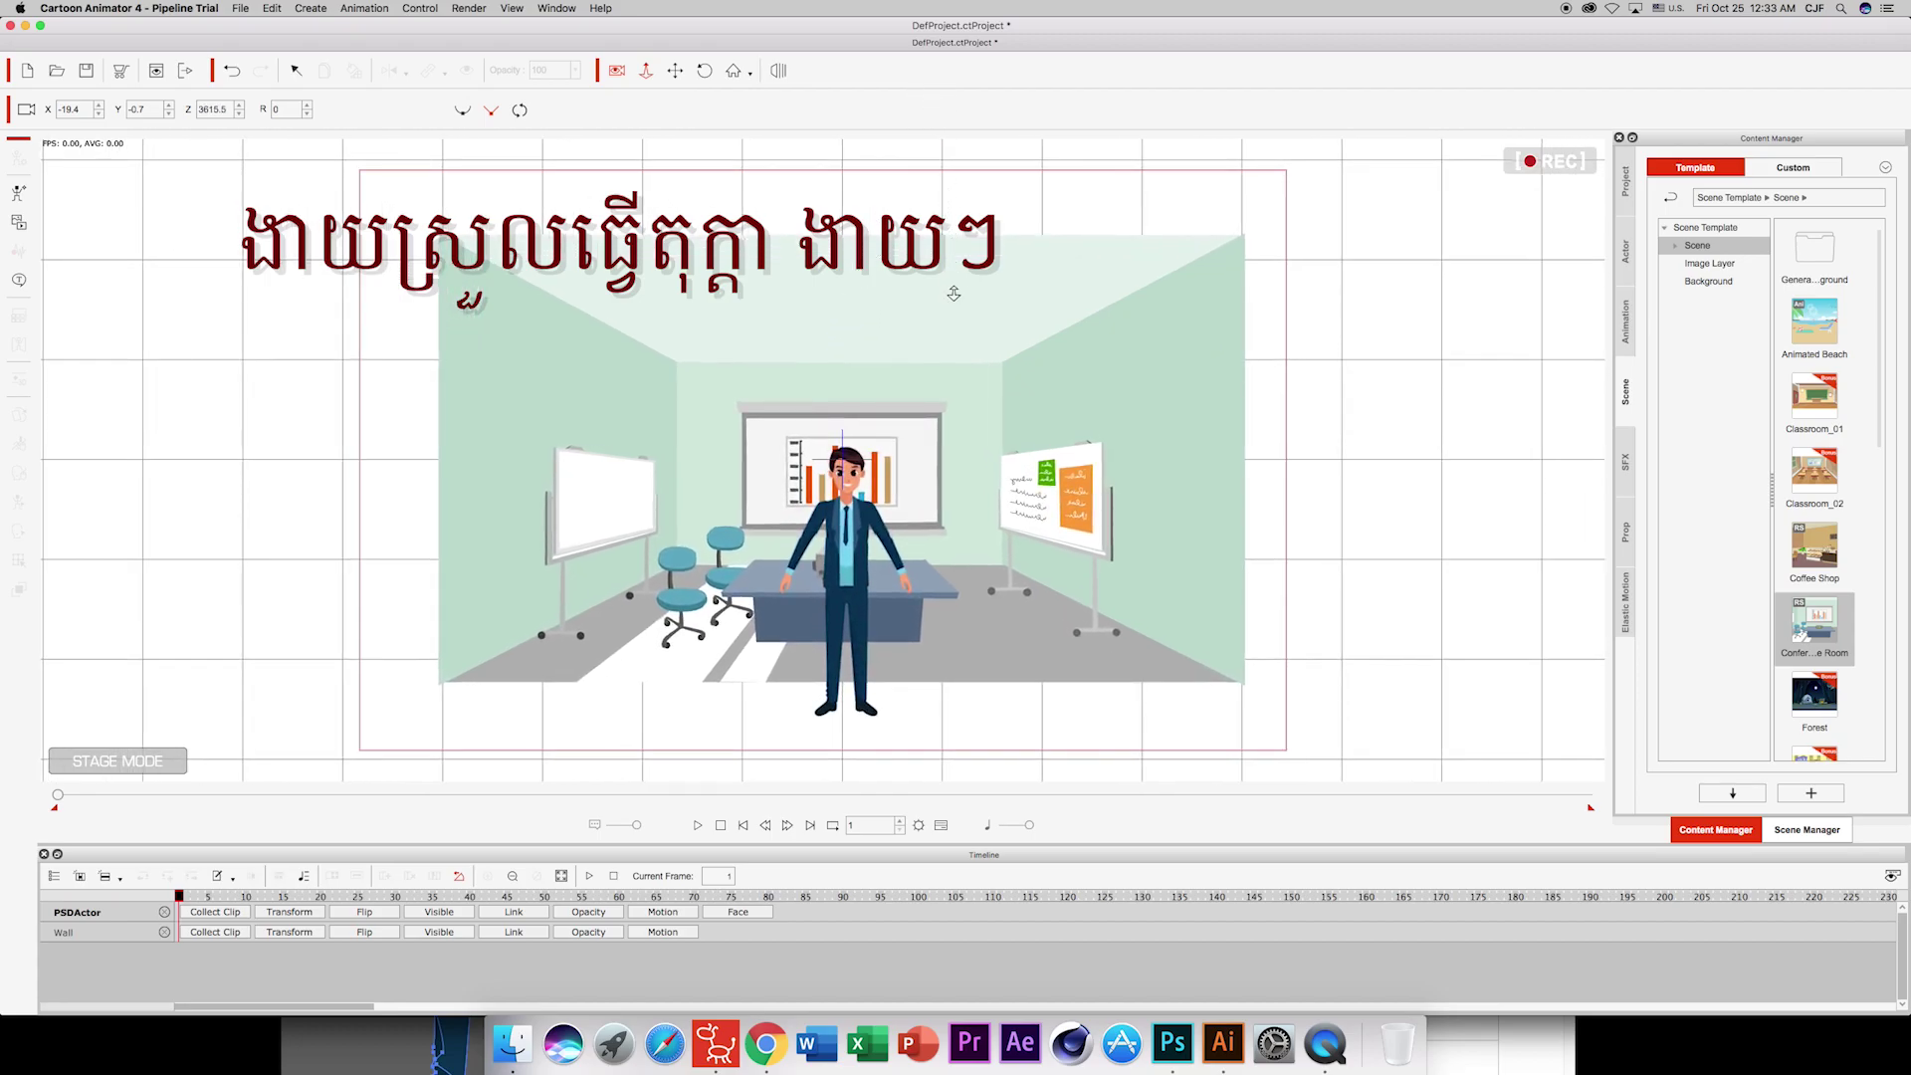
{"action": "mouse_move", "coordinate": [953, 294]}
{"action": "left_mouse_down"}
{"action": "mouse_move", "coordinate": [959, 157]}
{"action": "mouse_move", "coordinate": [942, 381]}
{"action": "mouse_move", "coordinate": [973, 299]}
{"action": "left_mouse_up"}
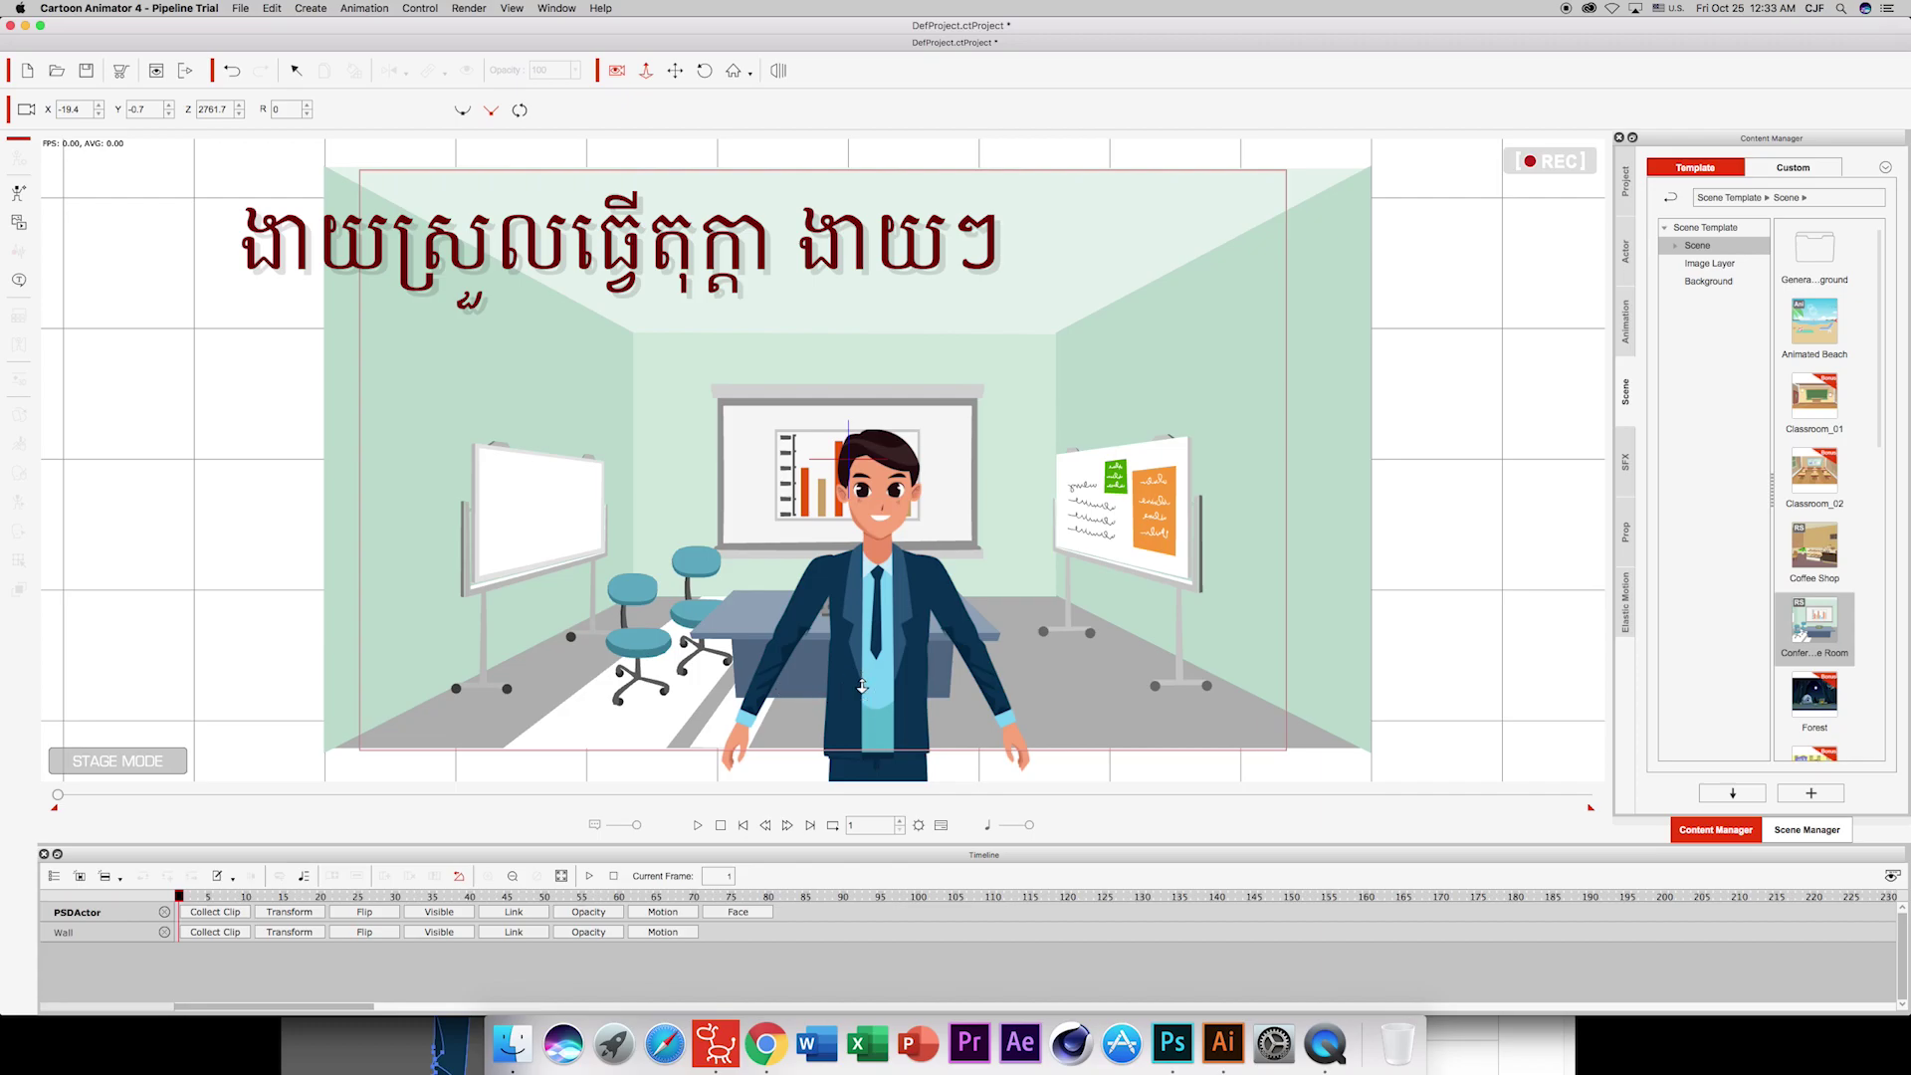
Scale the actor to 32.7% and move him up to stand behind the table.
{"action": "left_click", "coordinate": [909, 667]}
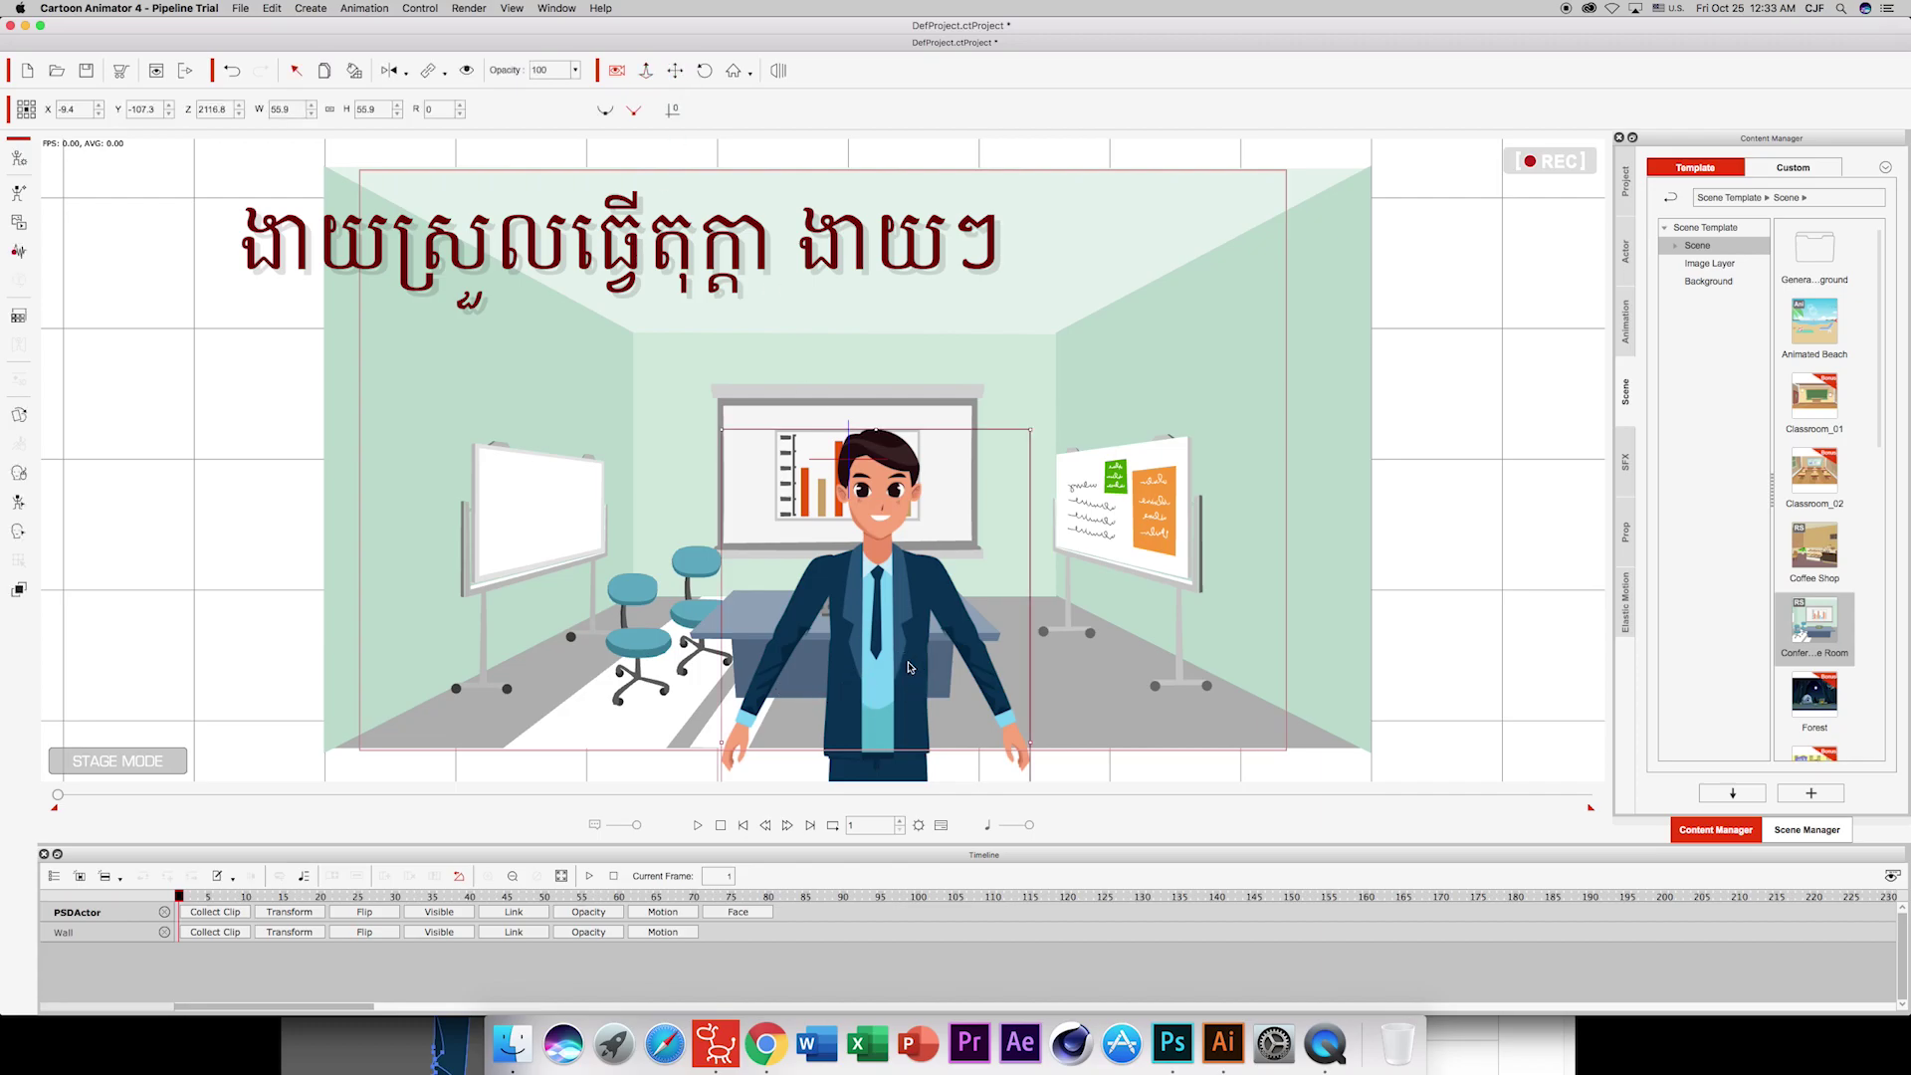
{"action": "left_click_drag", "start_coordinate": [1032, 429], "coordinate": [990, 565]}
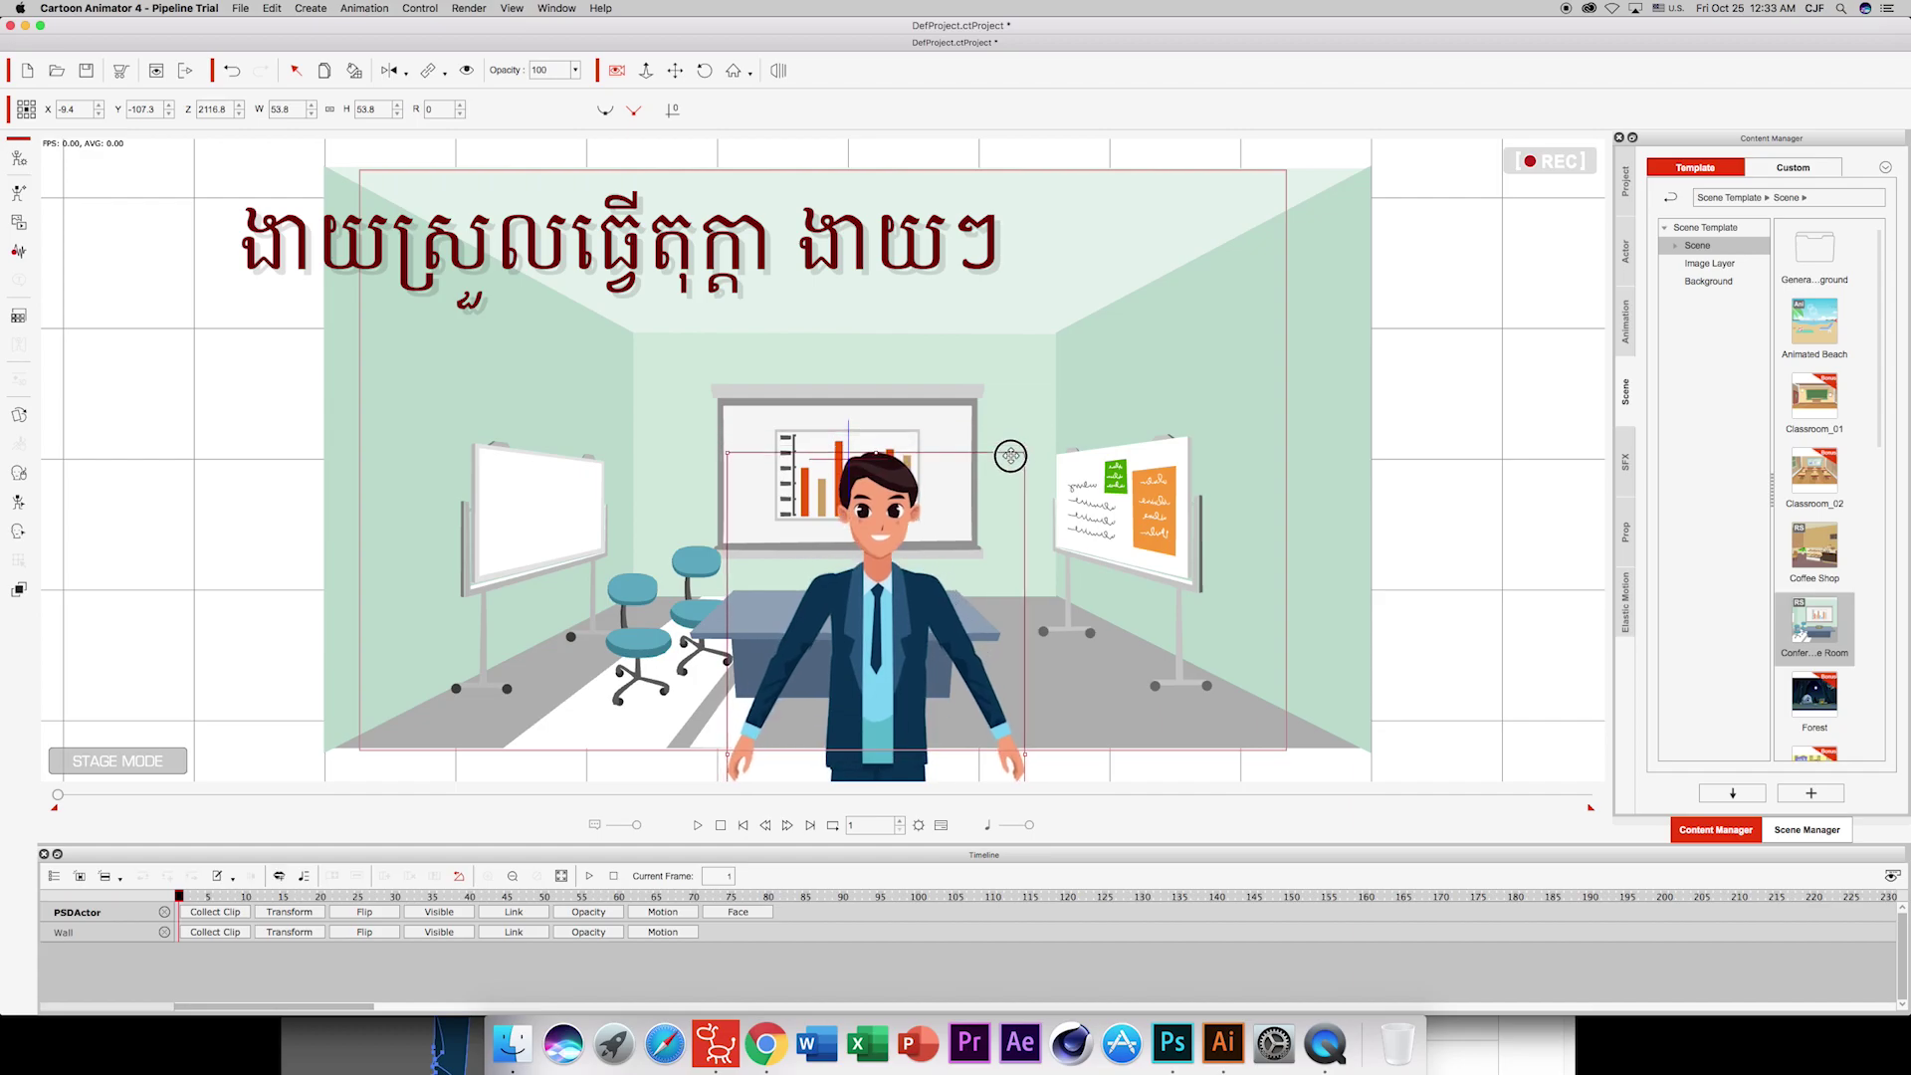
{"action": "left_click_drag", "start_coordinate": [889, 529], "coordinate": [869, 249]}
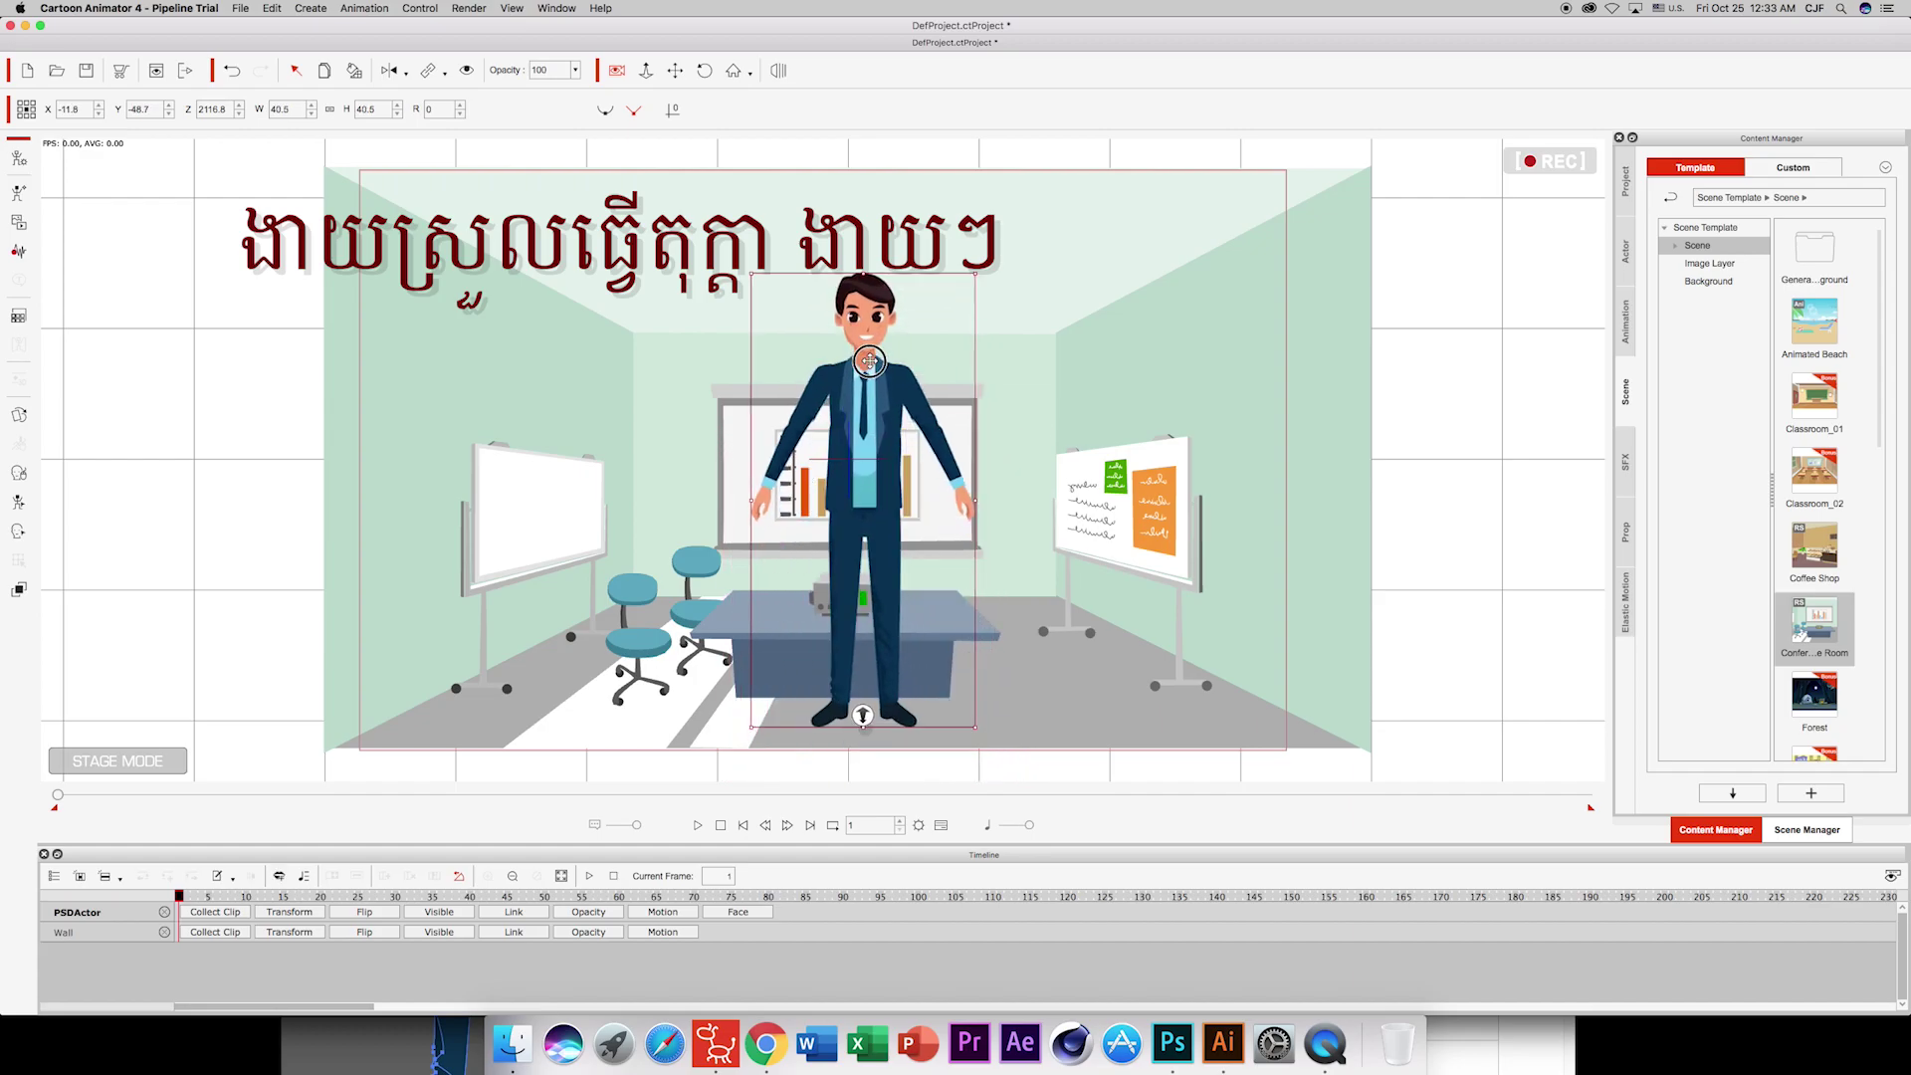
{"action": "left_click_drag", "start_coordinate": [974, 286], "coordinate": [928, 368]}
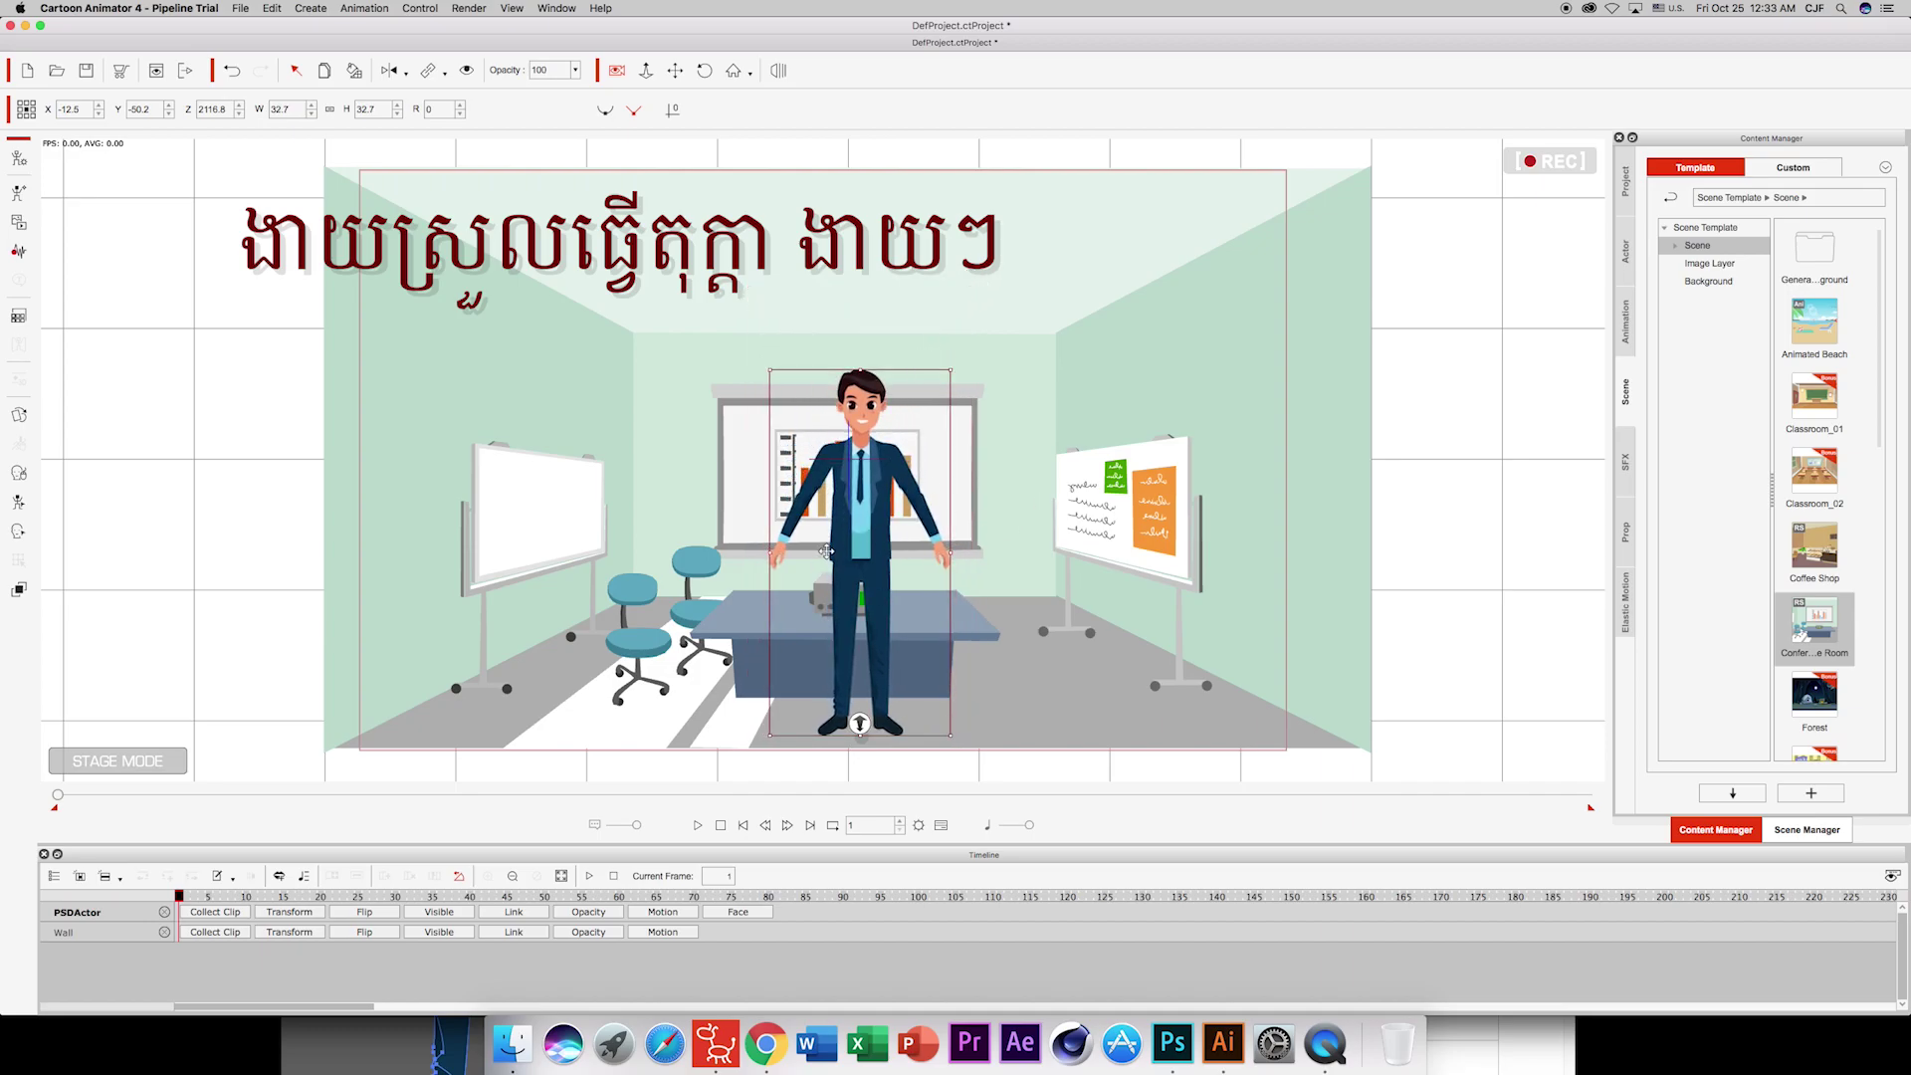
{"action": "left_click", "coordinate": [1628, 319]}
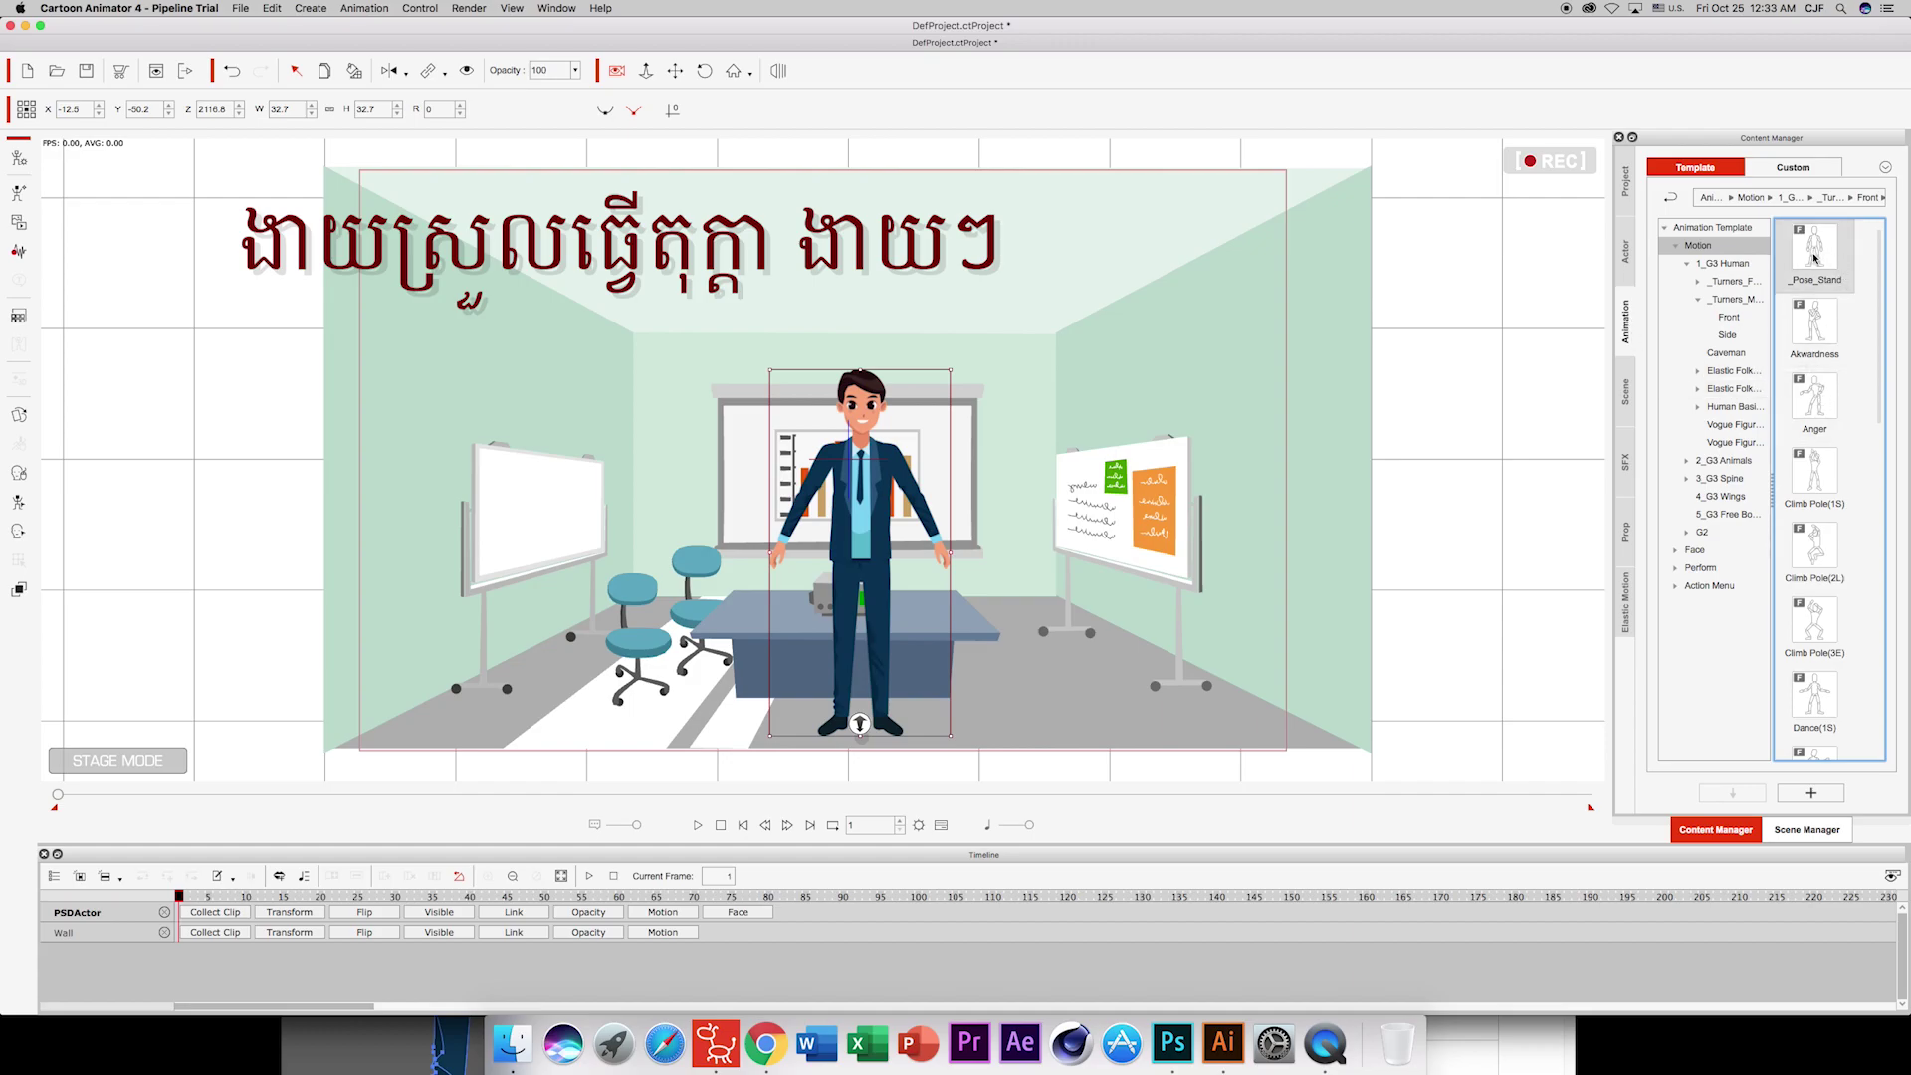
Apply the _Pose_Stand, Awkwardness and Anger motions from the Turners front-facing folders.
{"action": "left_click", "coordinate": [1698, 282]}
{"action": "left_click", "coordinate": [1729, 299]}
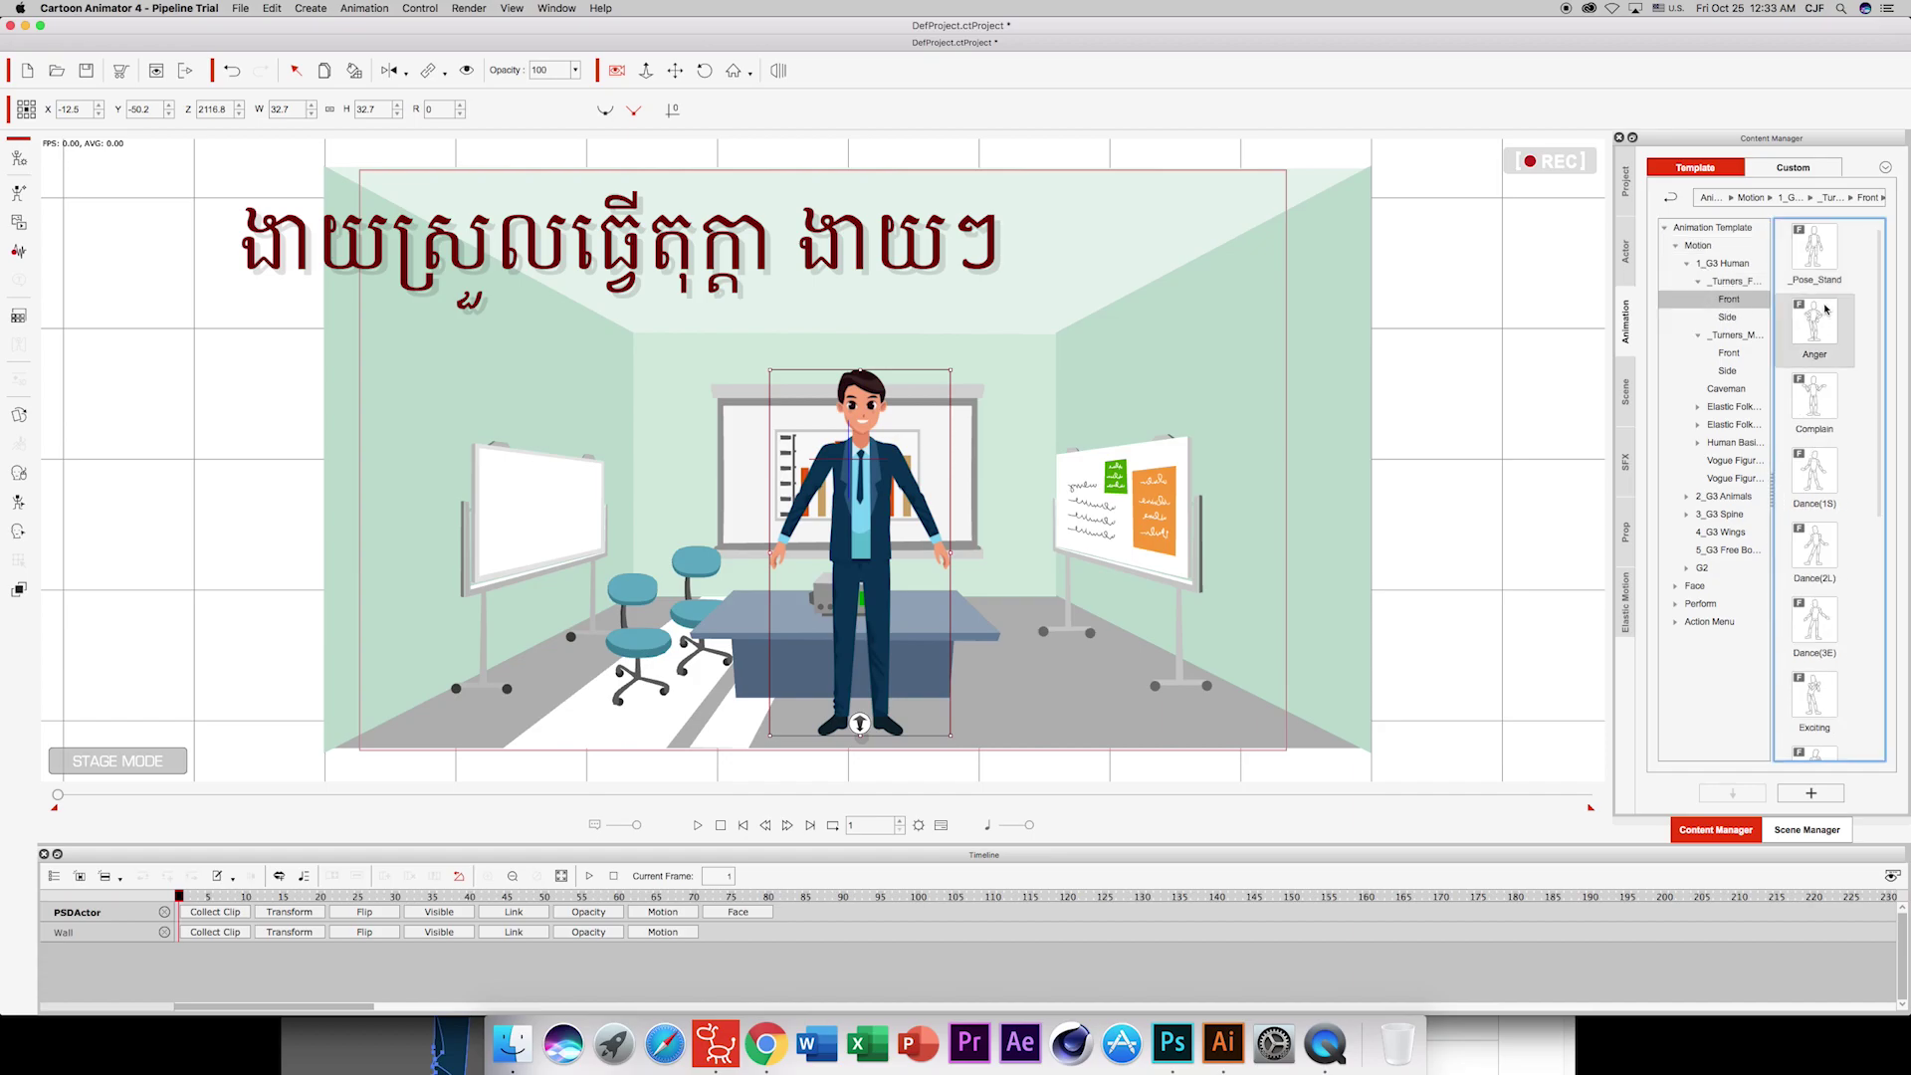
{"action": "left_click", "coordinate": [1730, 354]}
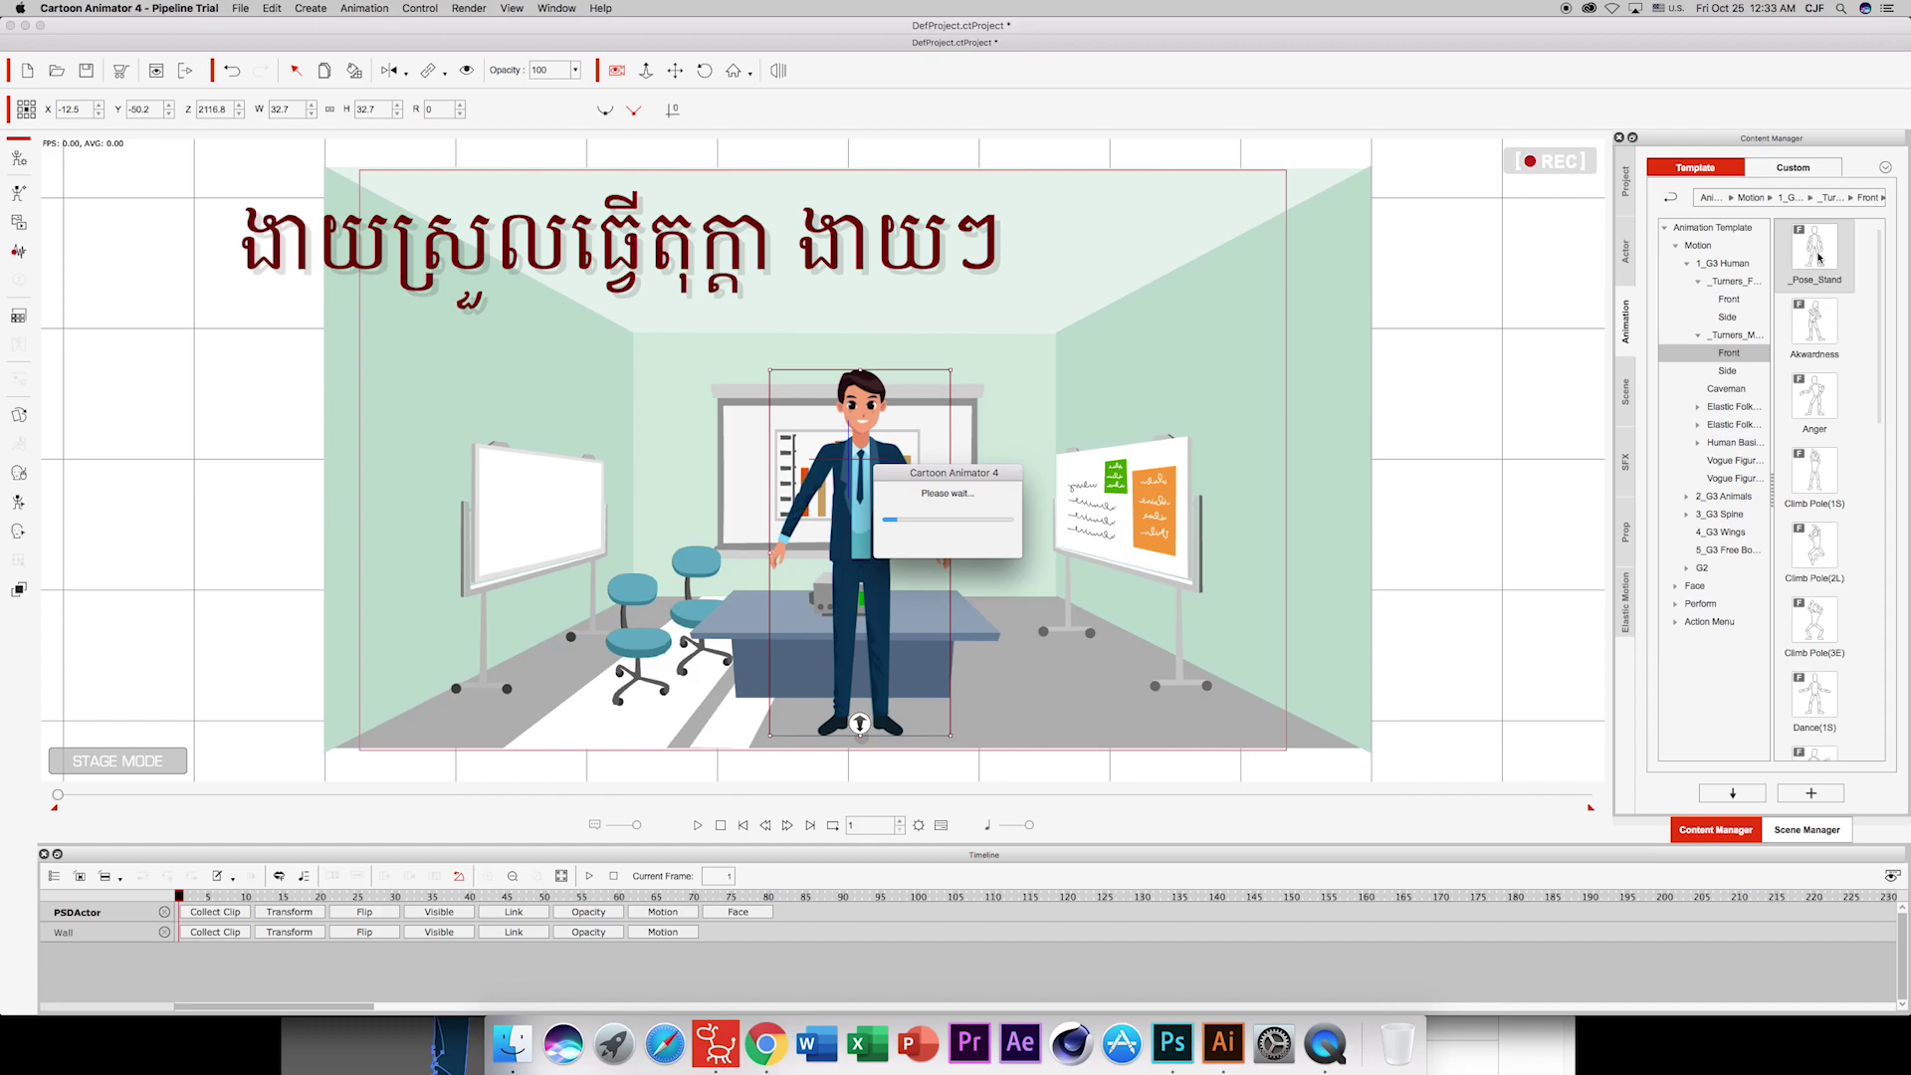
{"action": "left_click_drag", "start_coordinate": [1819, 257], "coordinate": [846, 458]}
{"action": "double_click", "coordinate": [1816, 326]}
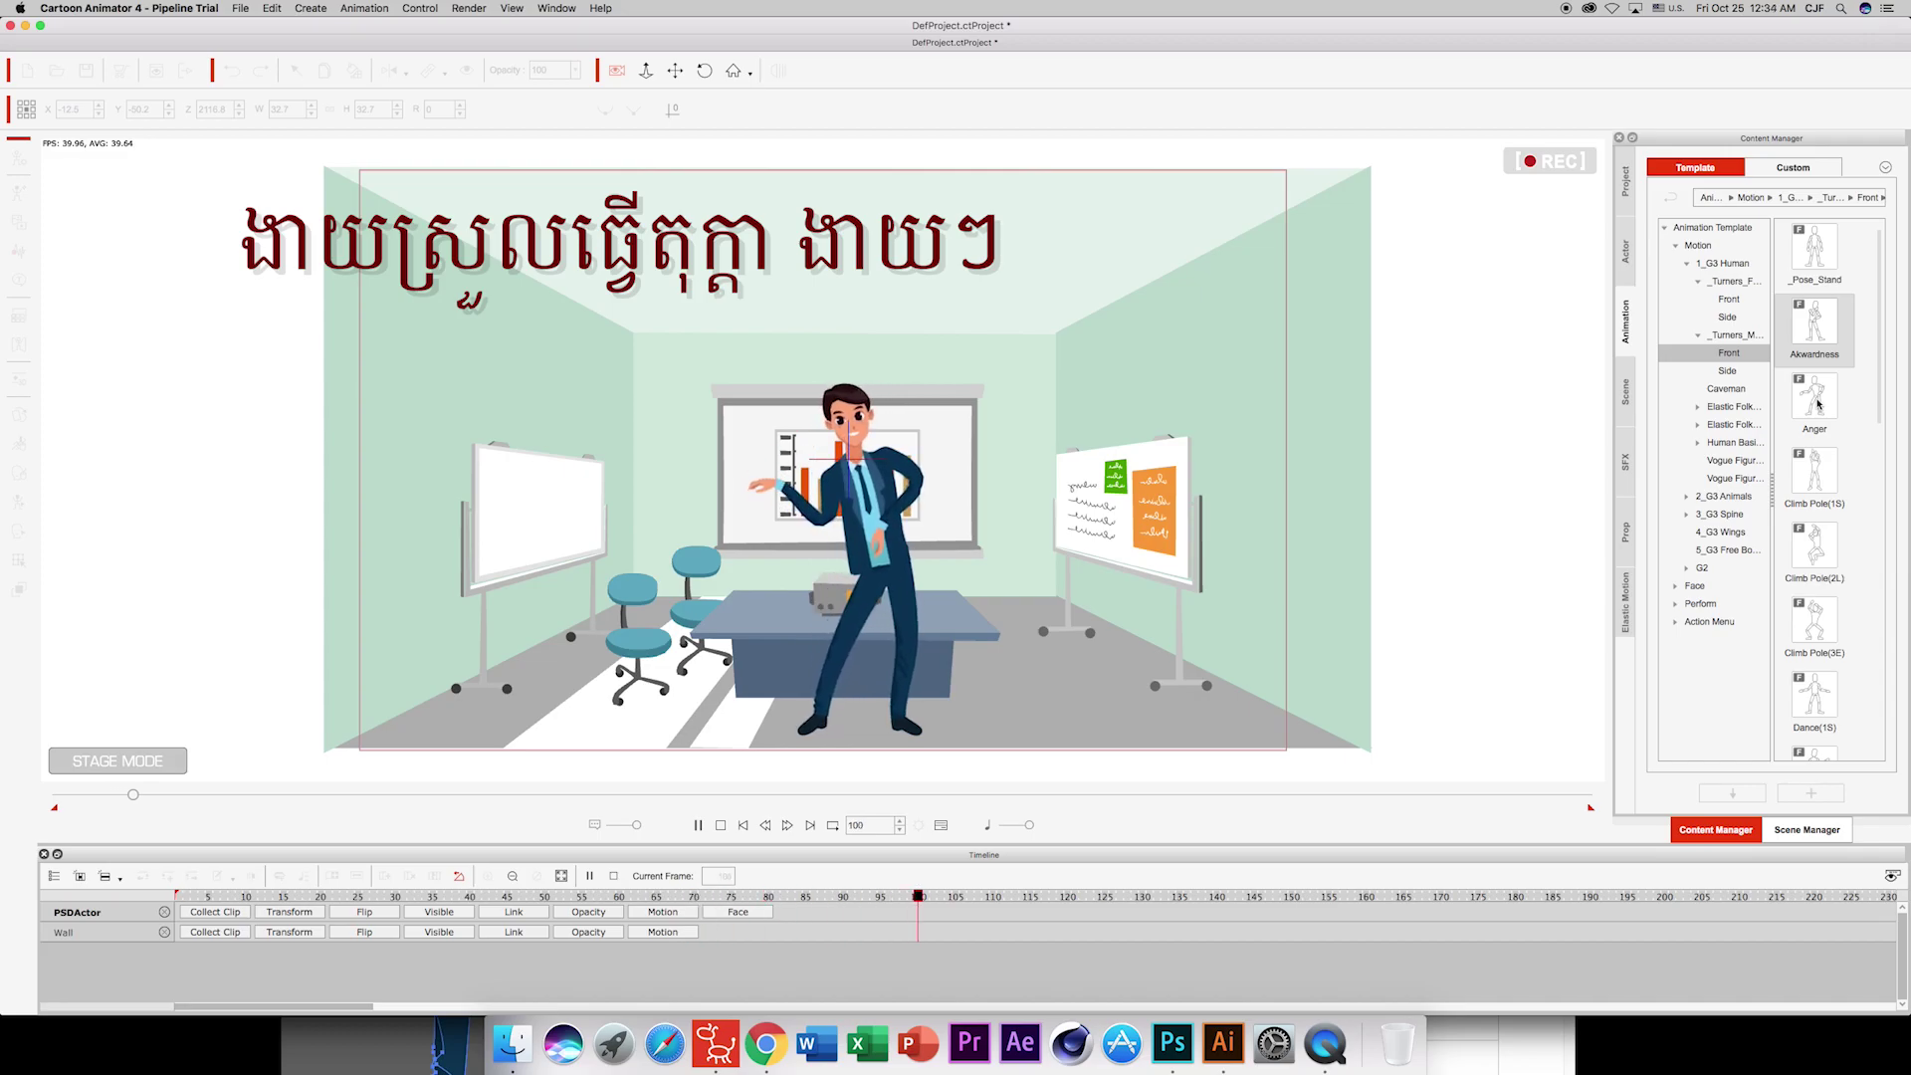
{"action": "double_click", "coordinate": [1816, 403]}
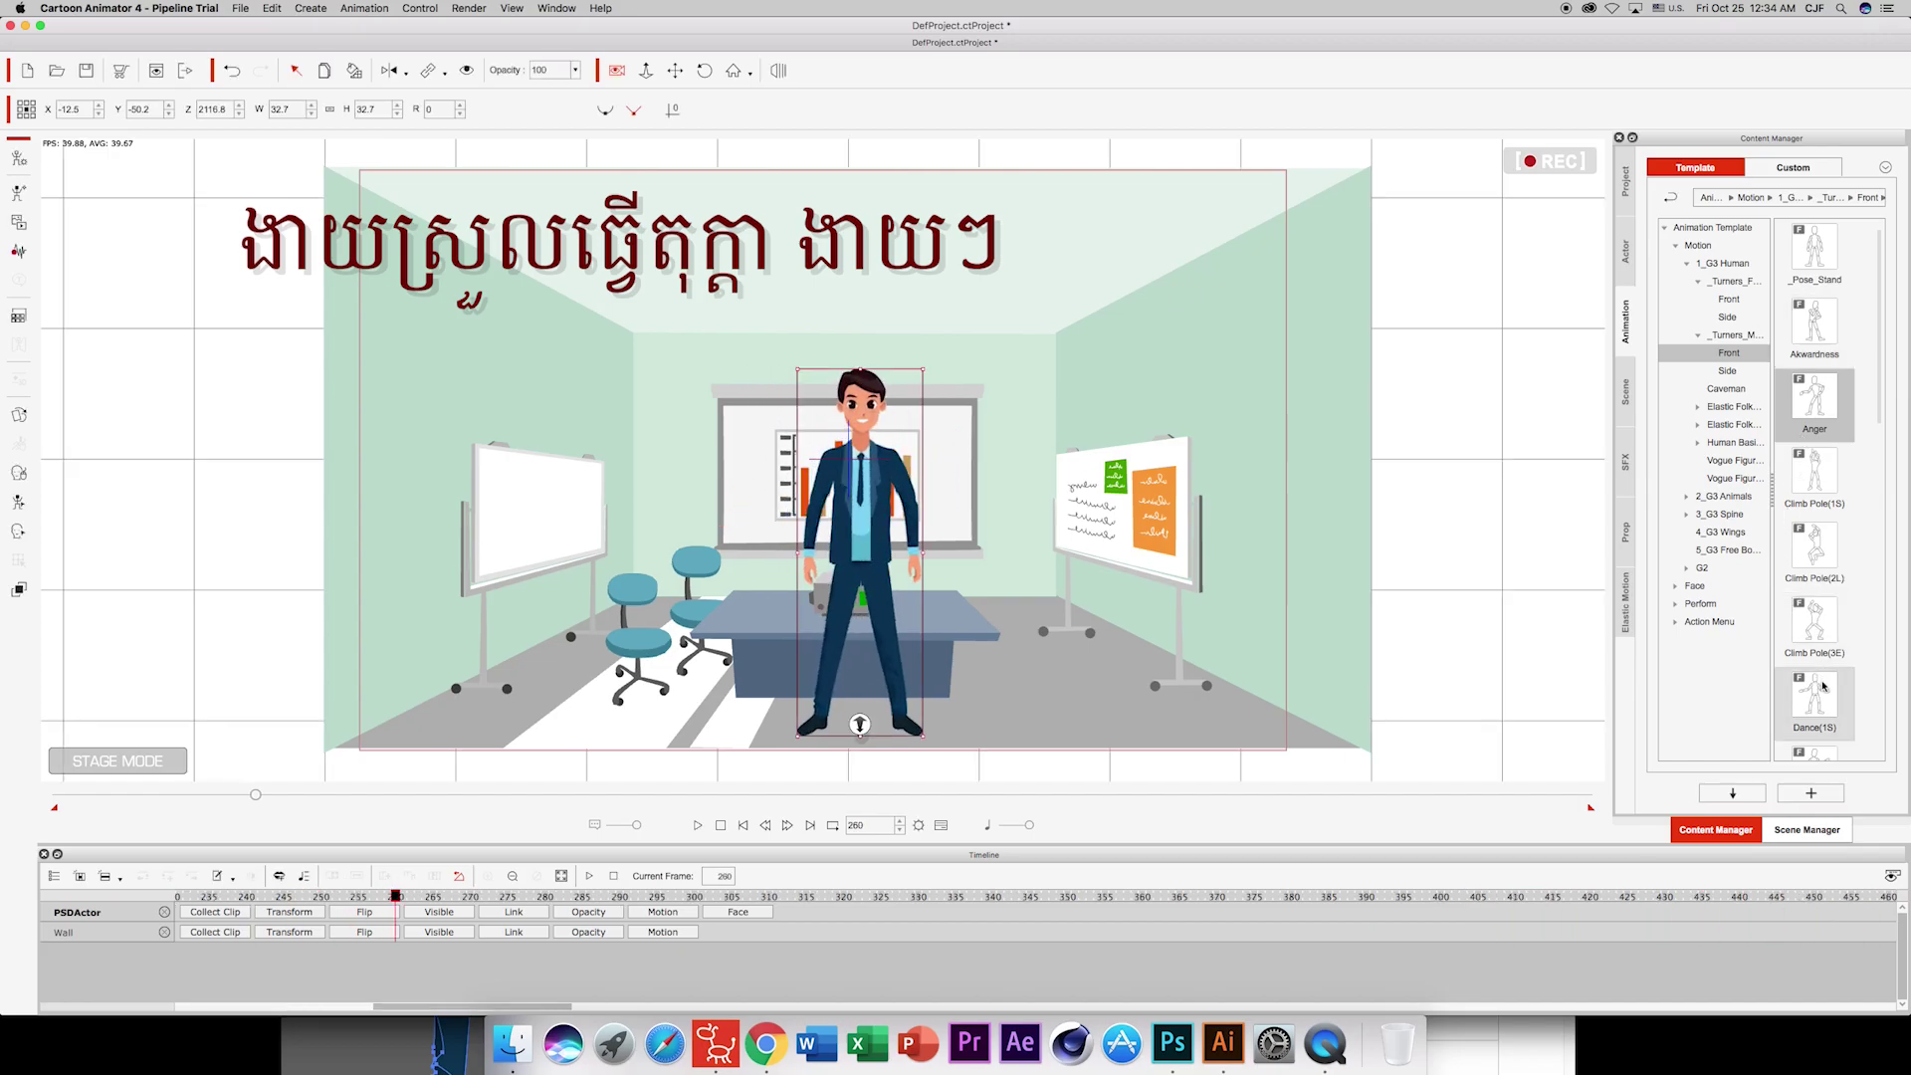
Apply the Emotion motions Angry(1S), Cry(1S), Cry(3E) and Laughing(1S) to the actor.
{"action": "left_click", "coordinate": [1698, 441]}
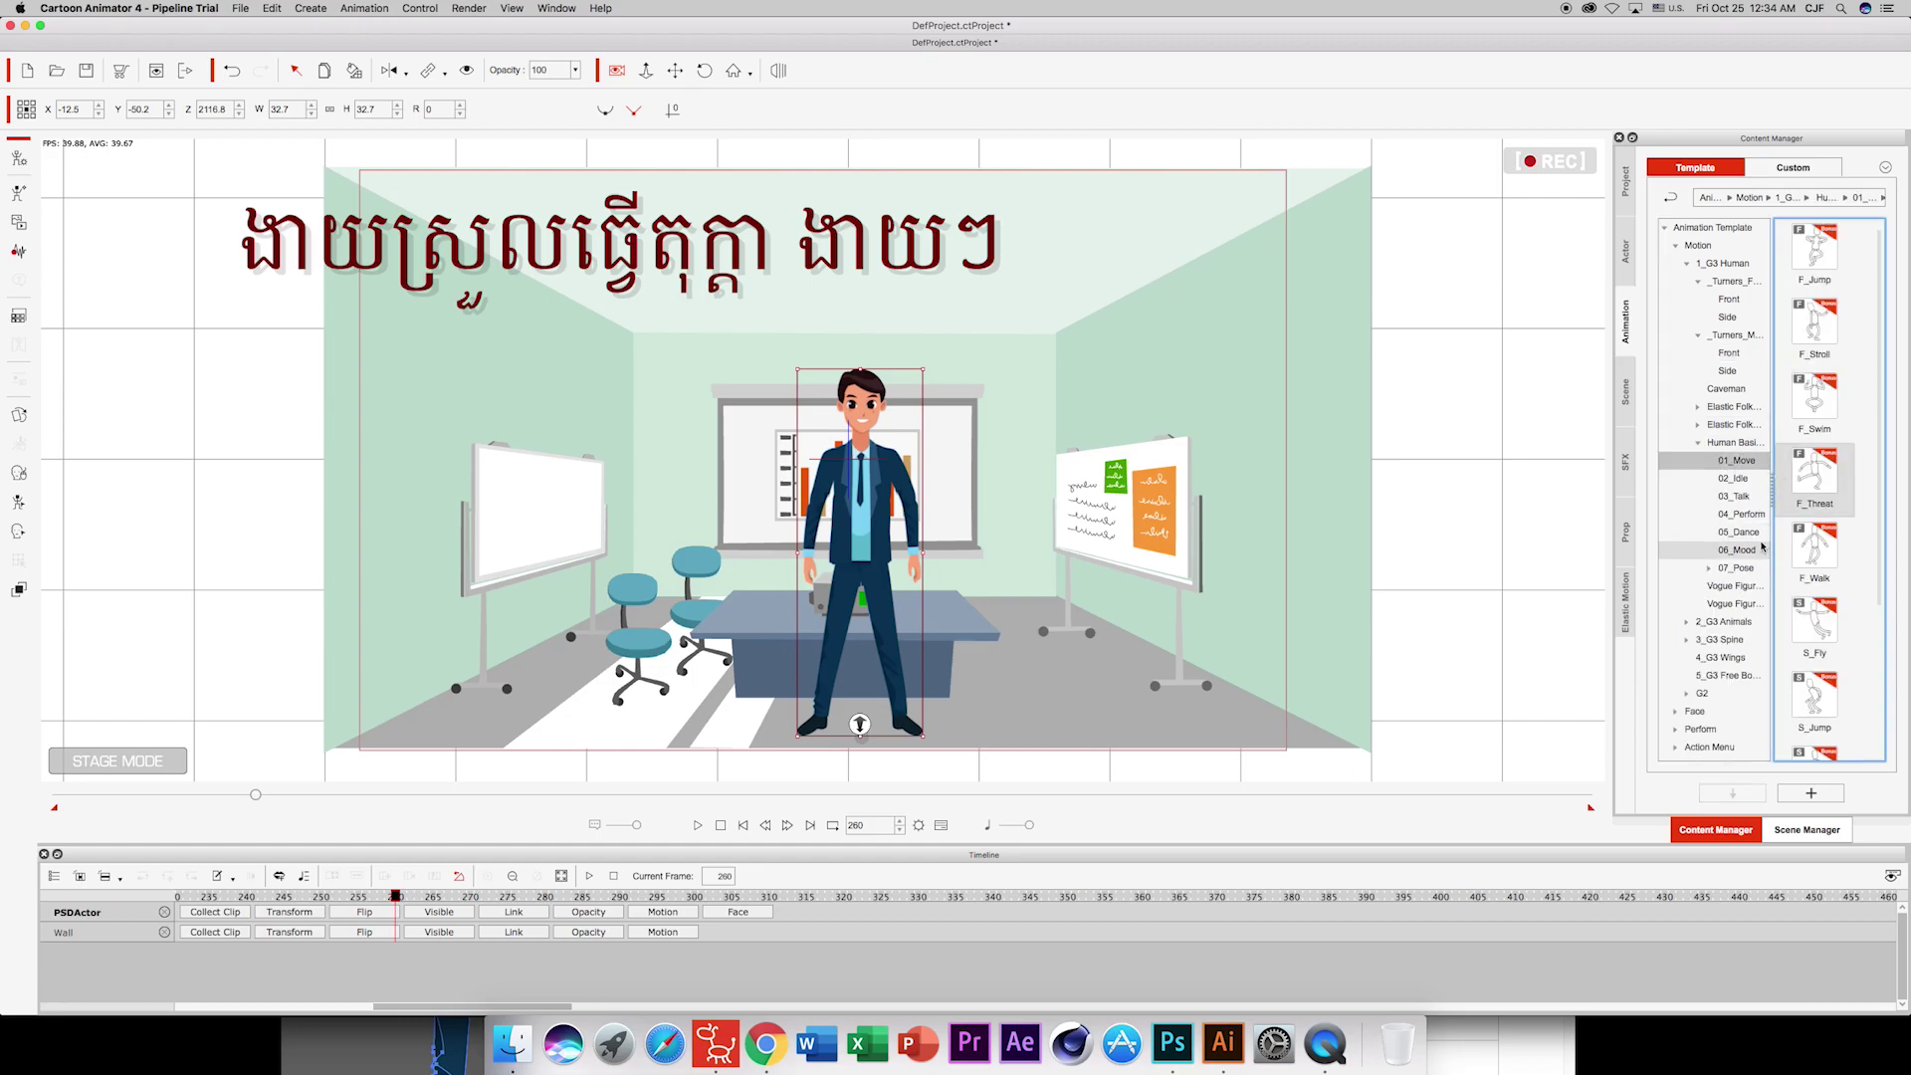
{"action": "left_click", "coordinate": [1741, 513]}
{"action": "left_click", "coordinate": [1743, 534]}
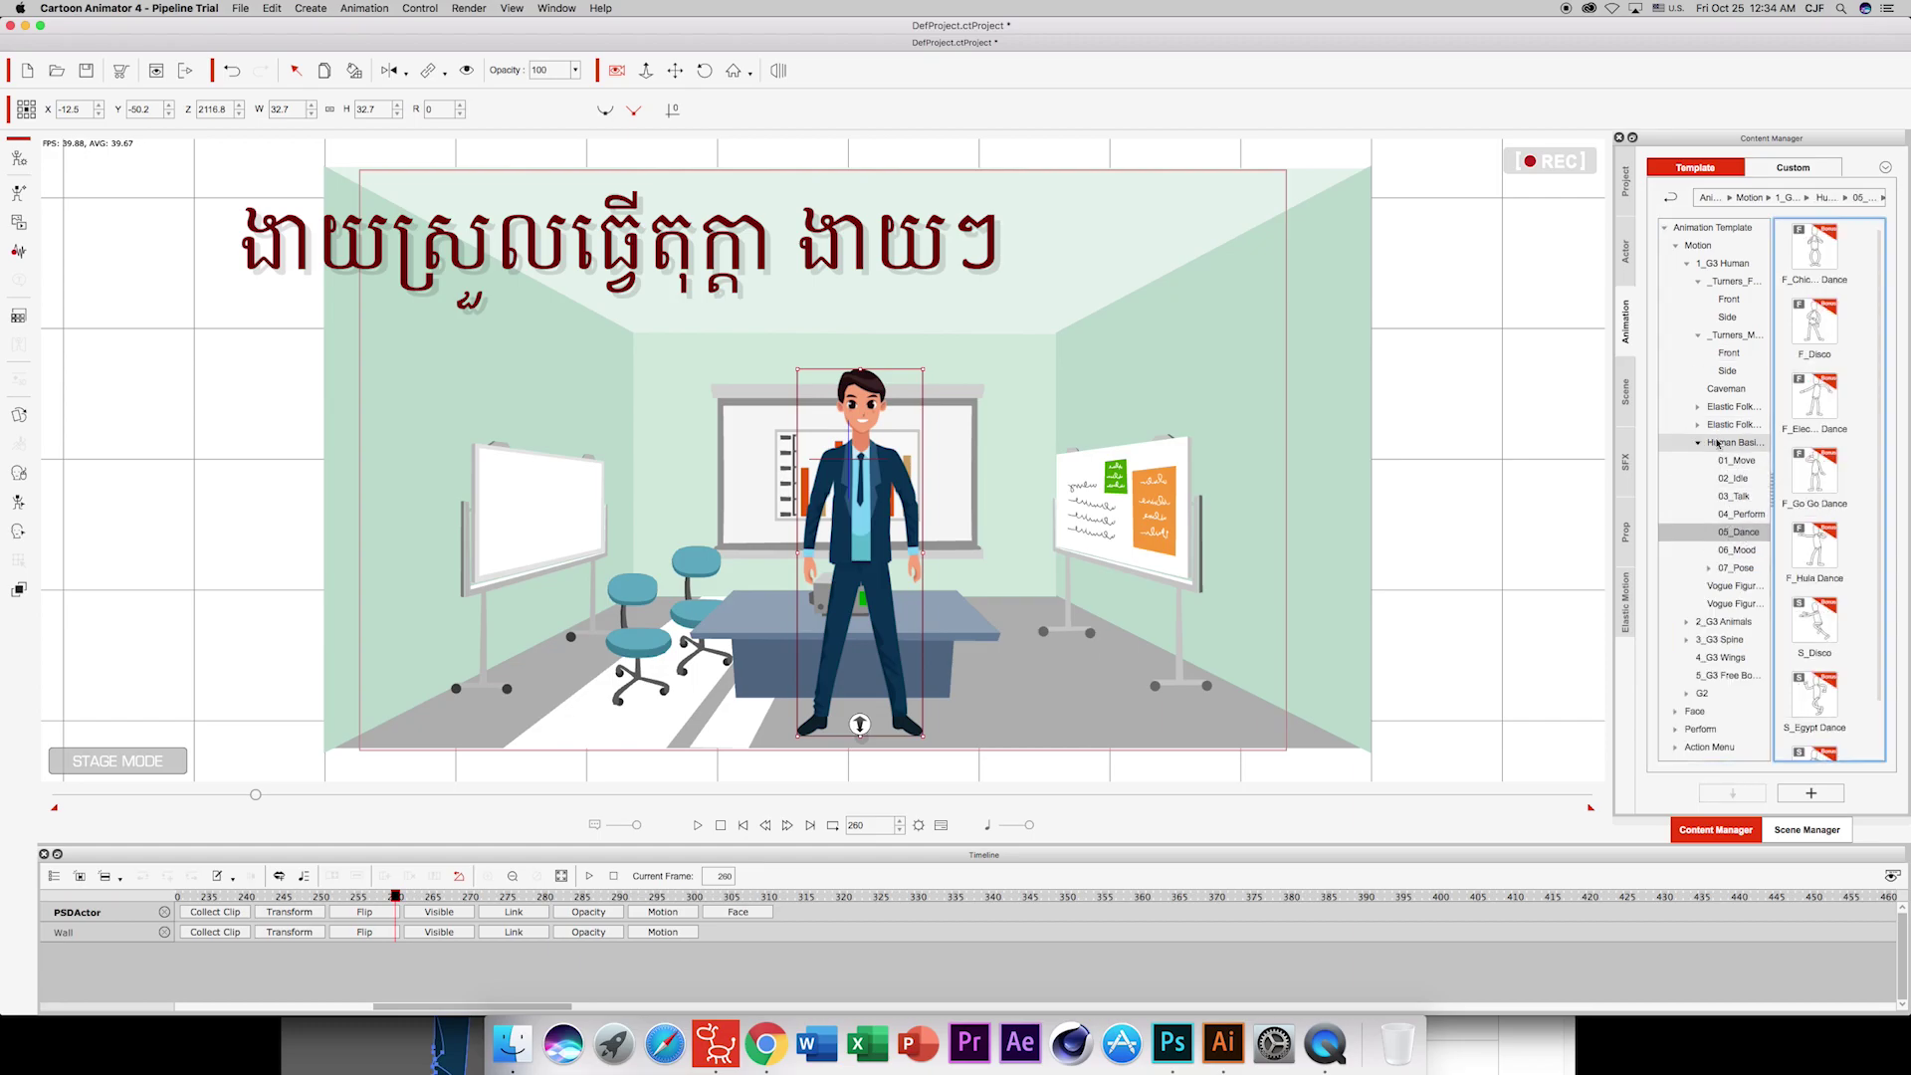
{"action": "left_click", "coordinate": [1699, 407]}
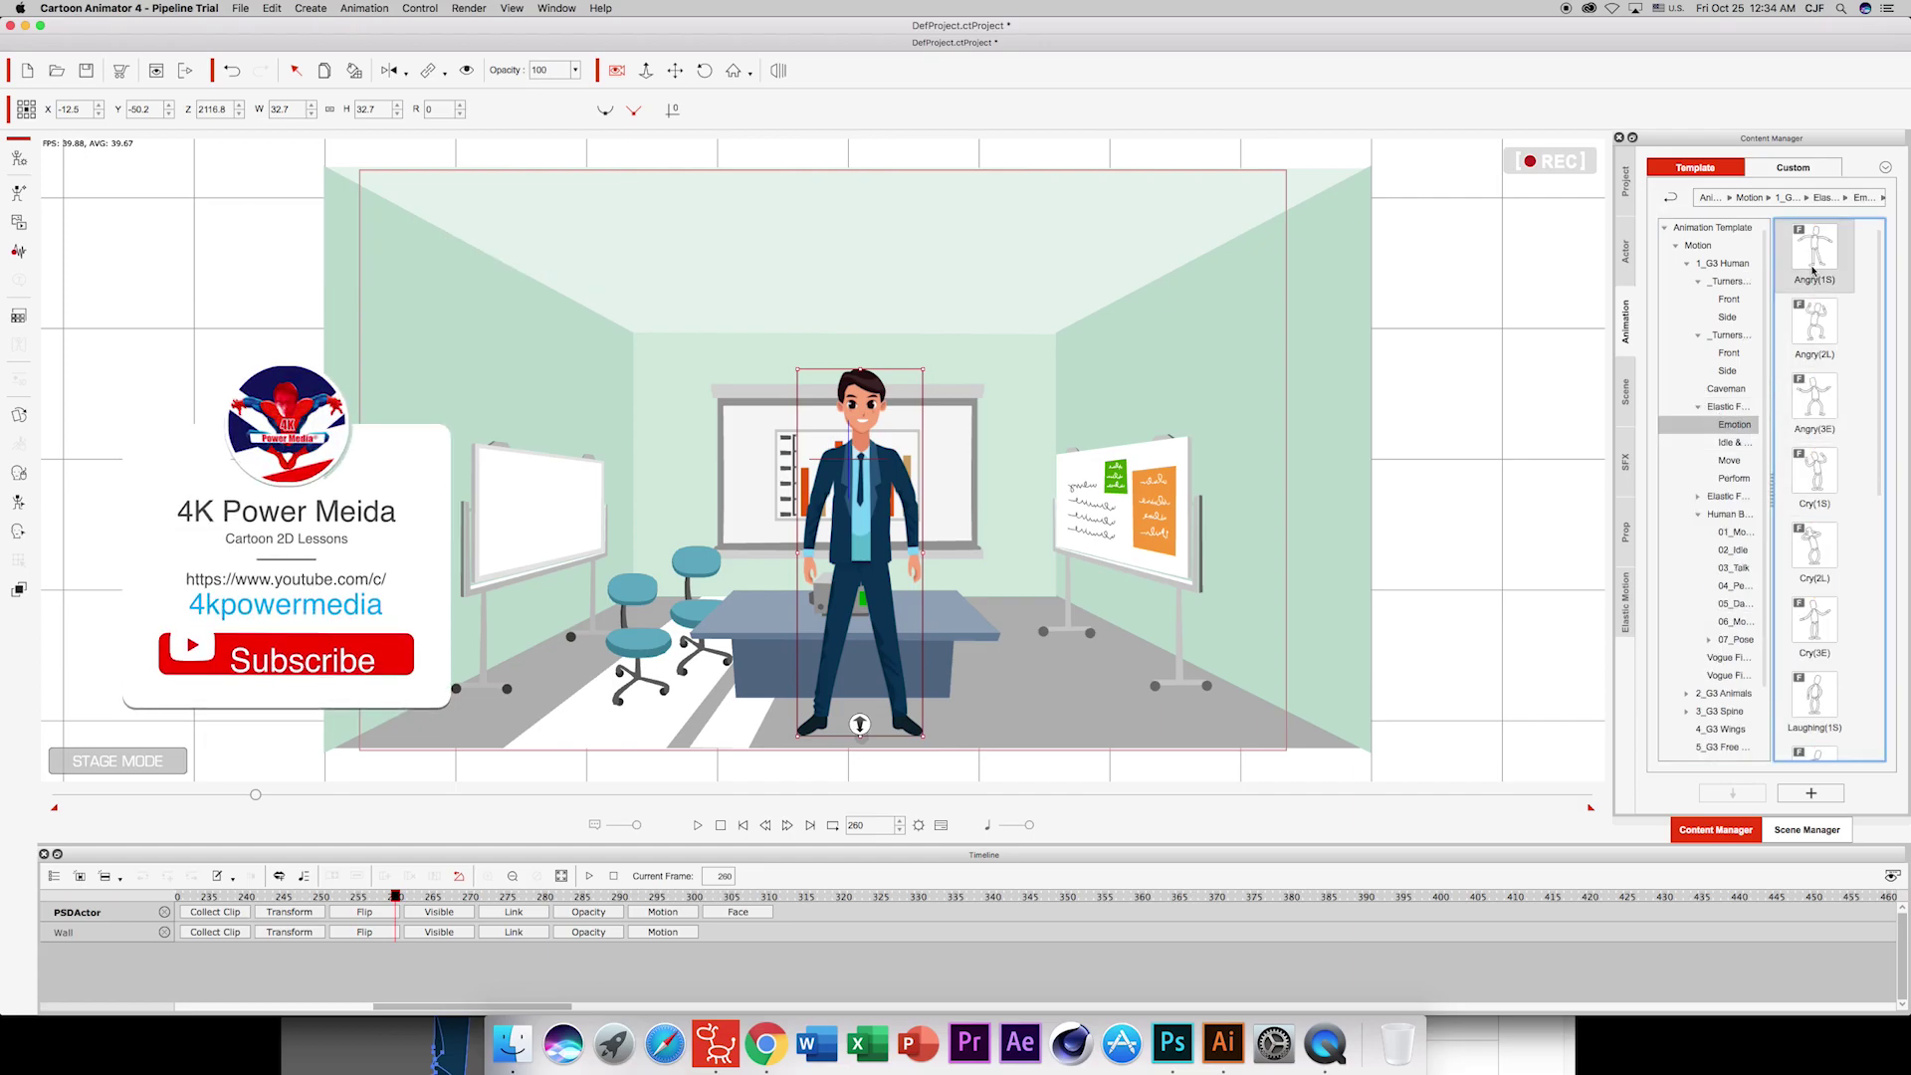
{"action": "double_click", "coordinate": [1815, 260]}
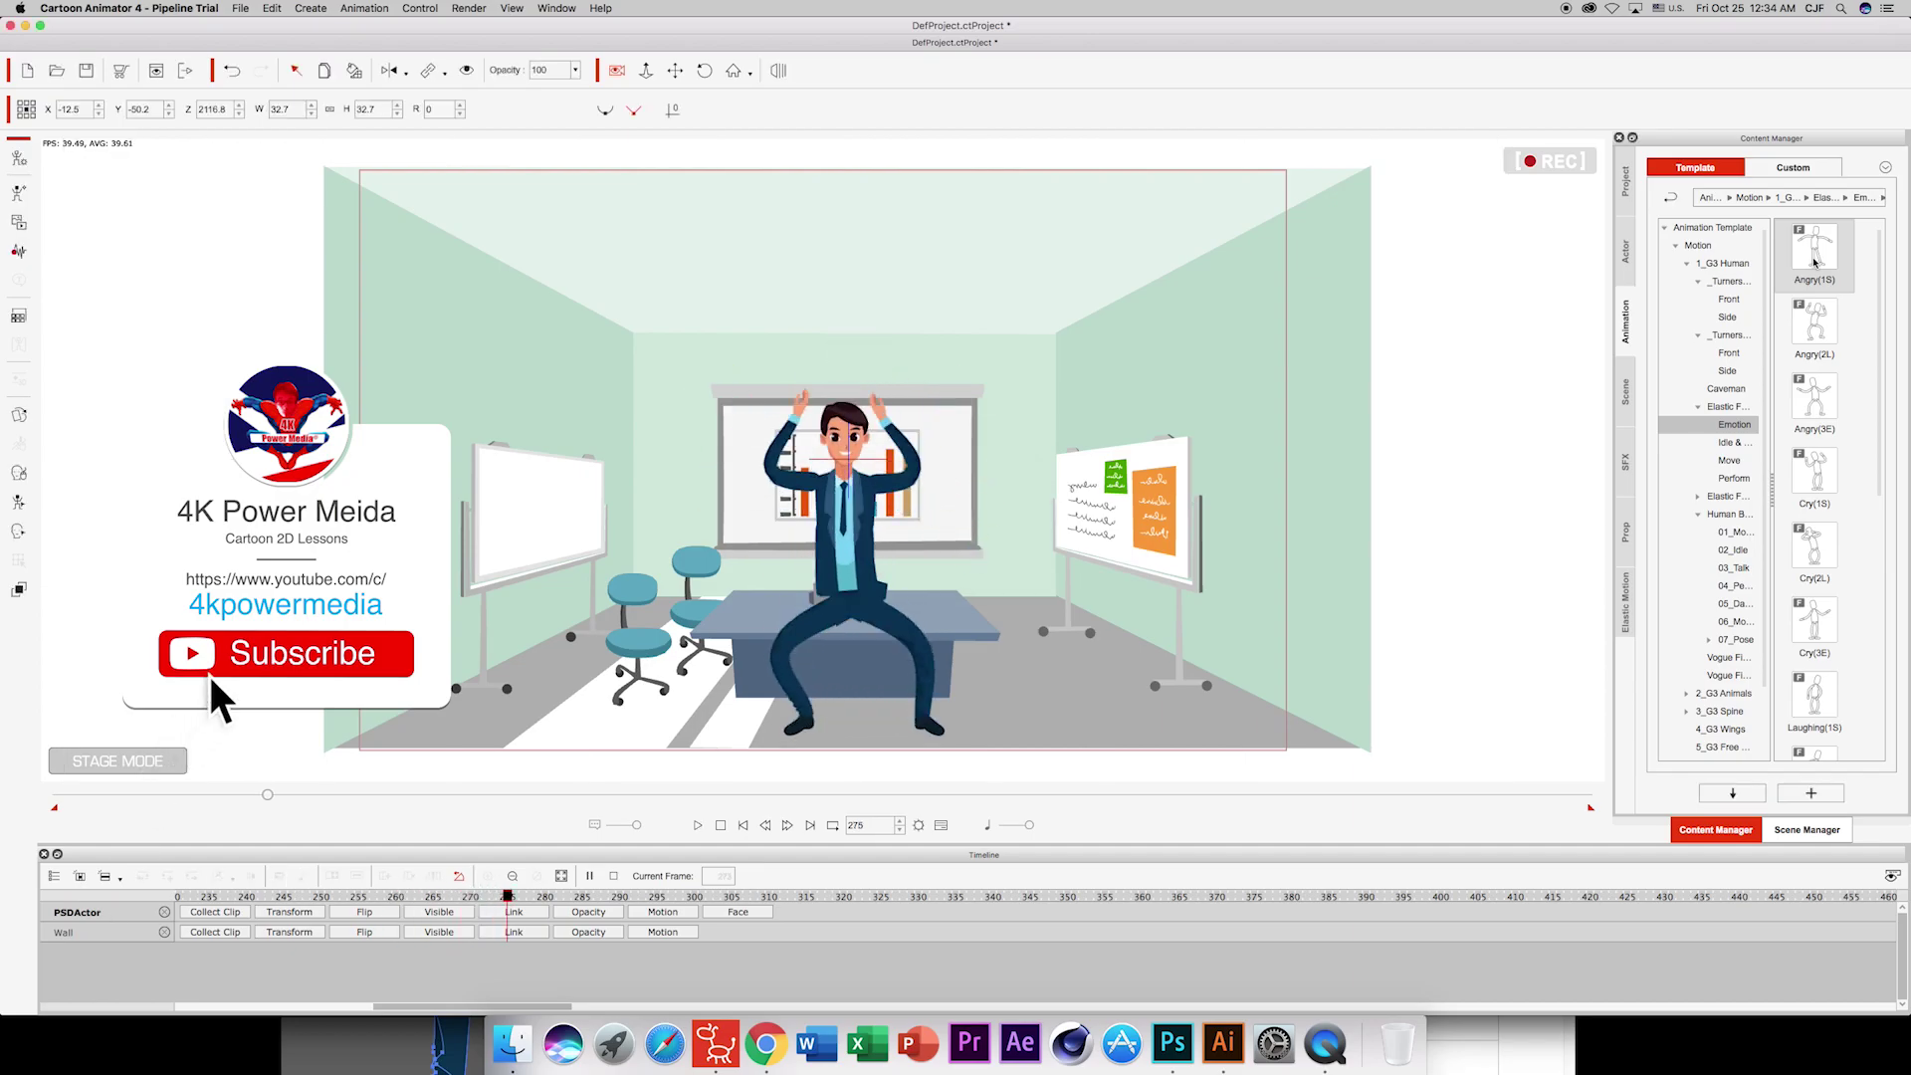
{"action": "left_click", "coordinate": [1822, 317]}
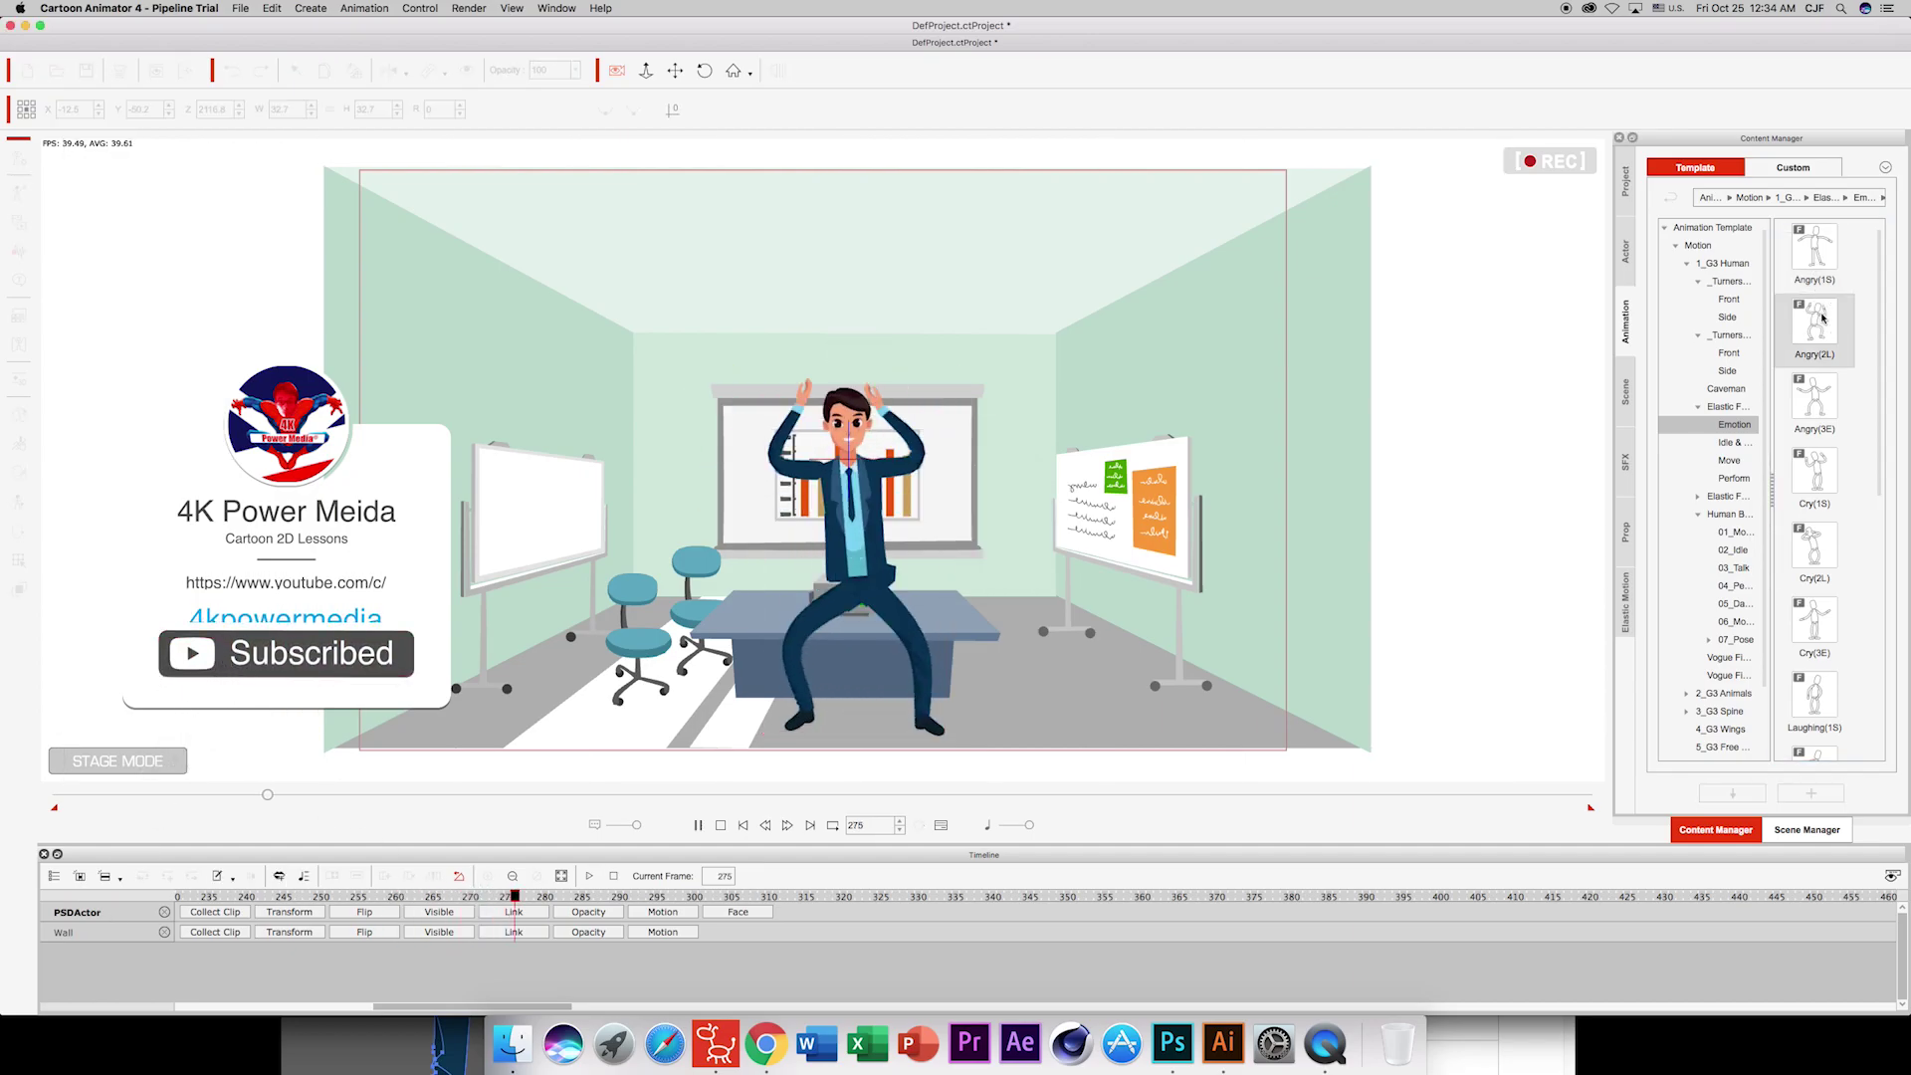
{"action": "double_click", "coordinate": [1822, 464]}
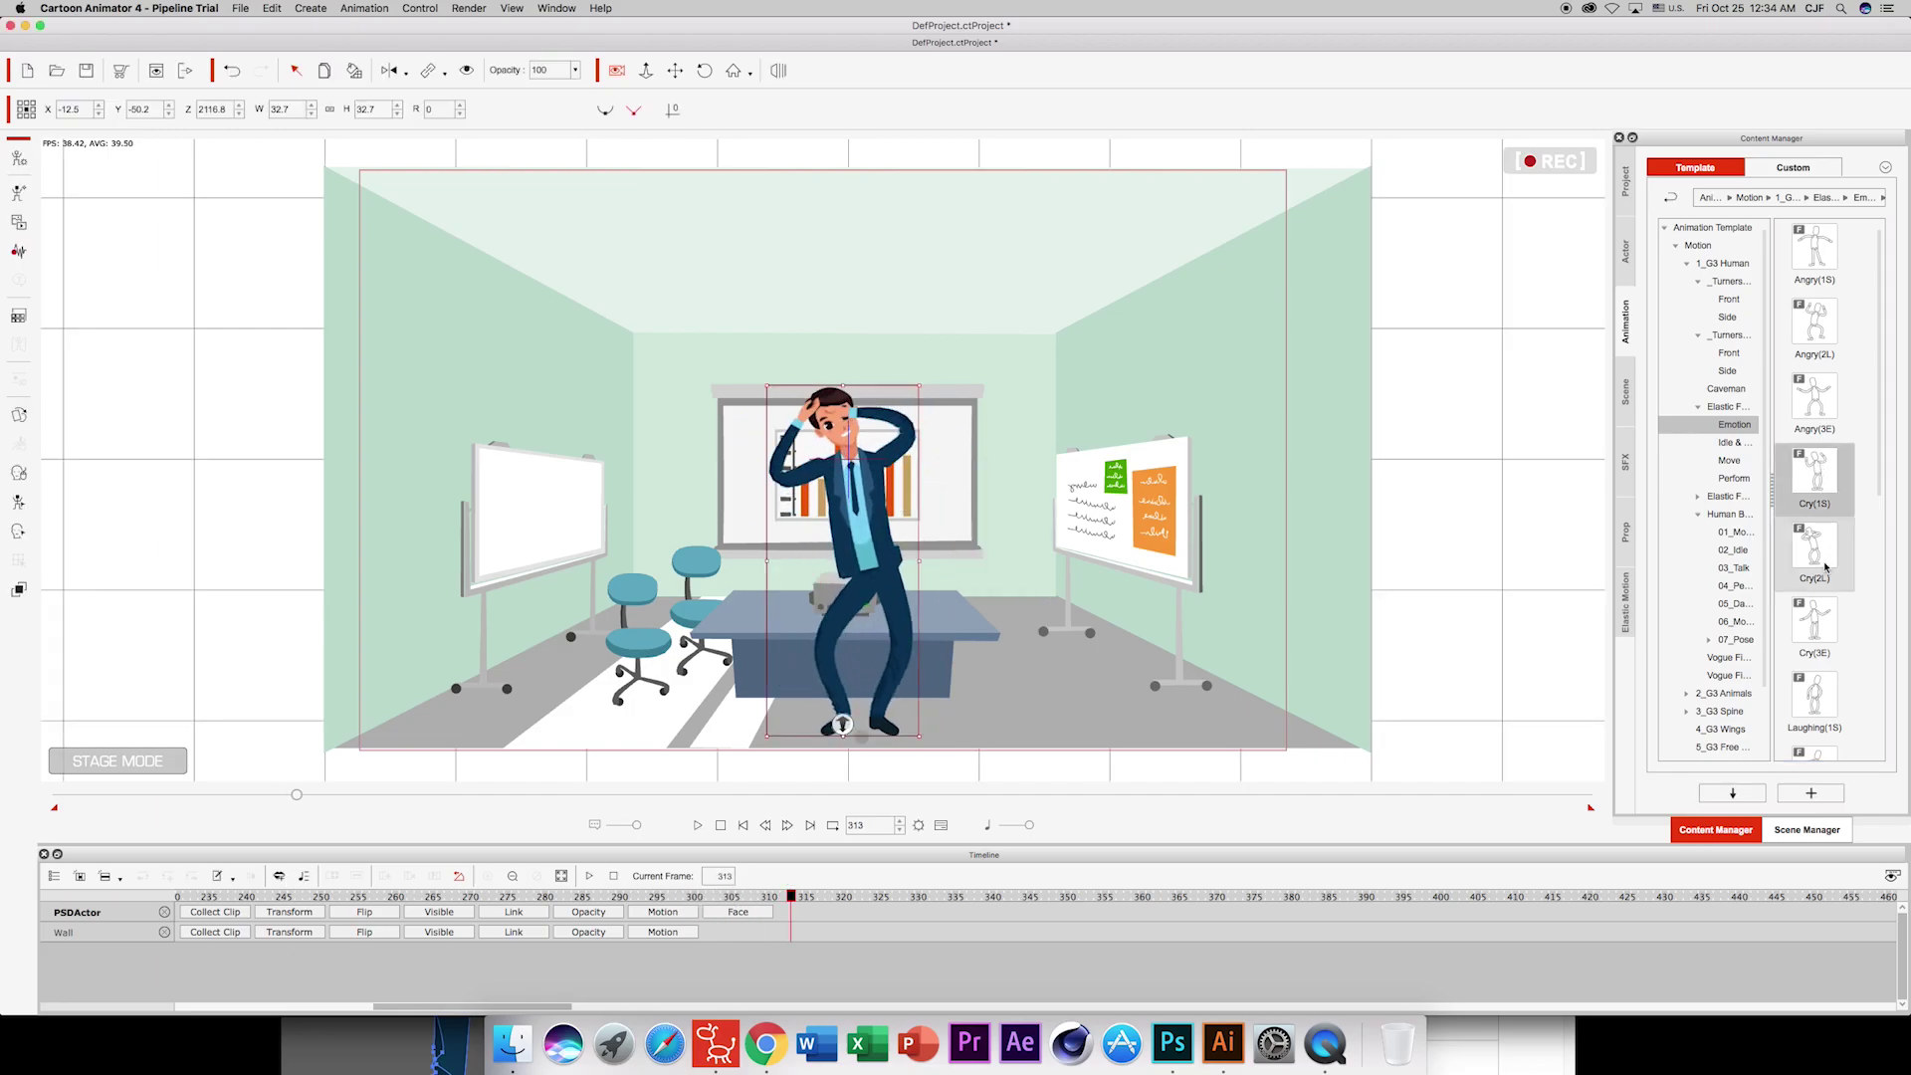
{"action": "double_click", "coordinate": [1816, 617]}
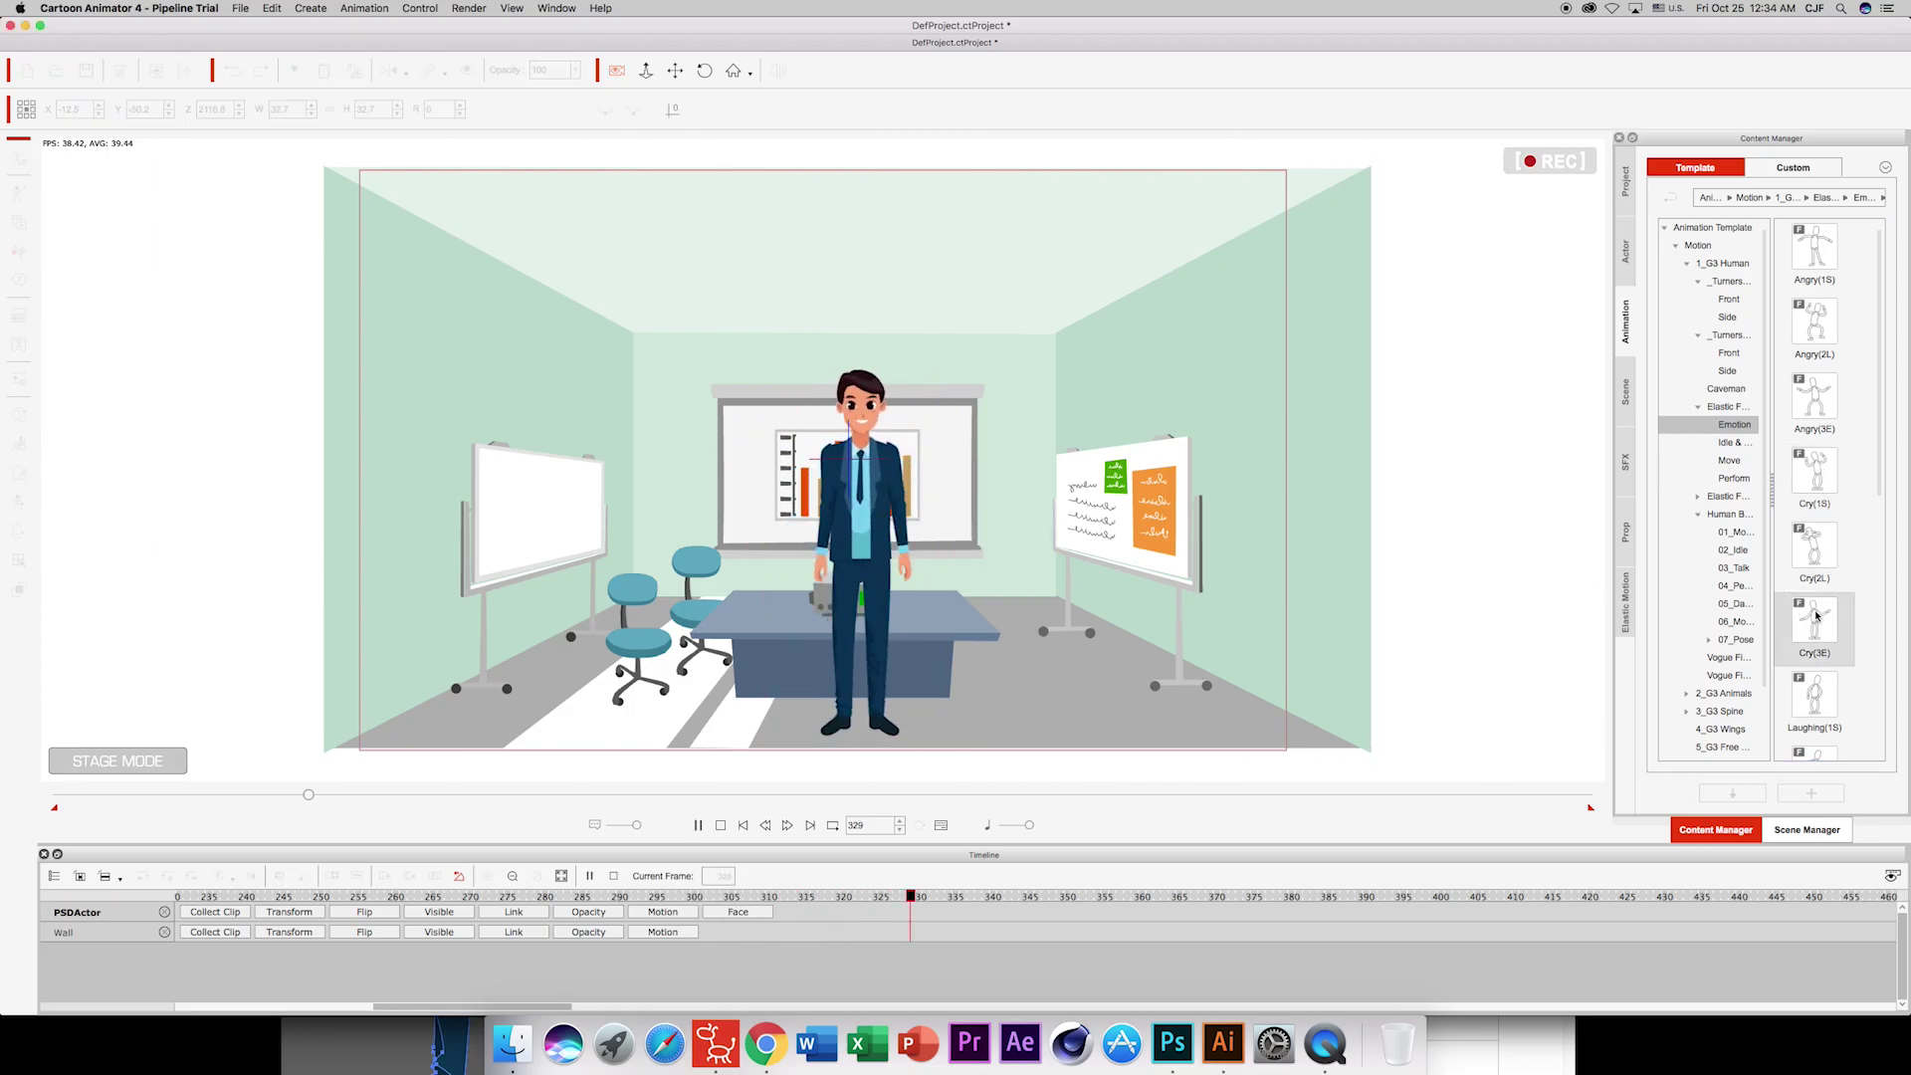
{"action": "double_click", "coordinate": [1816, 687]}
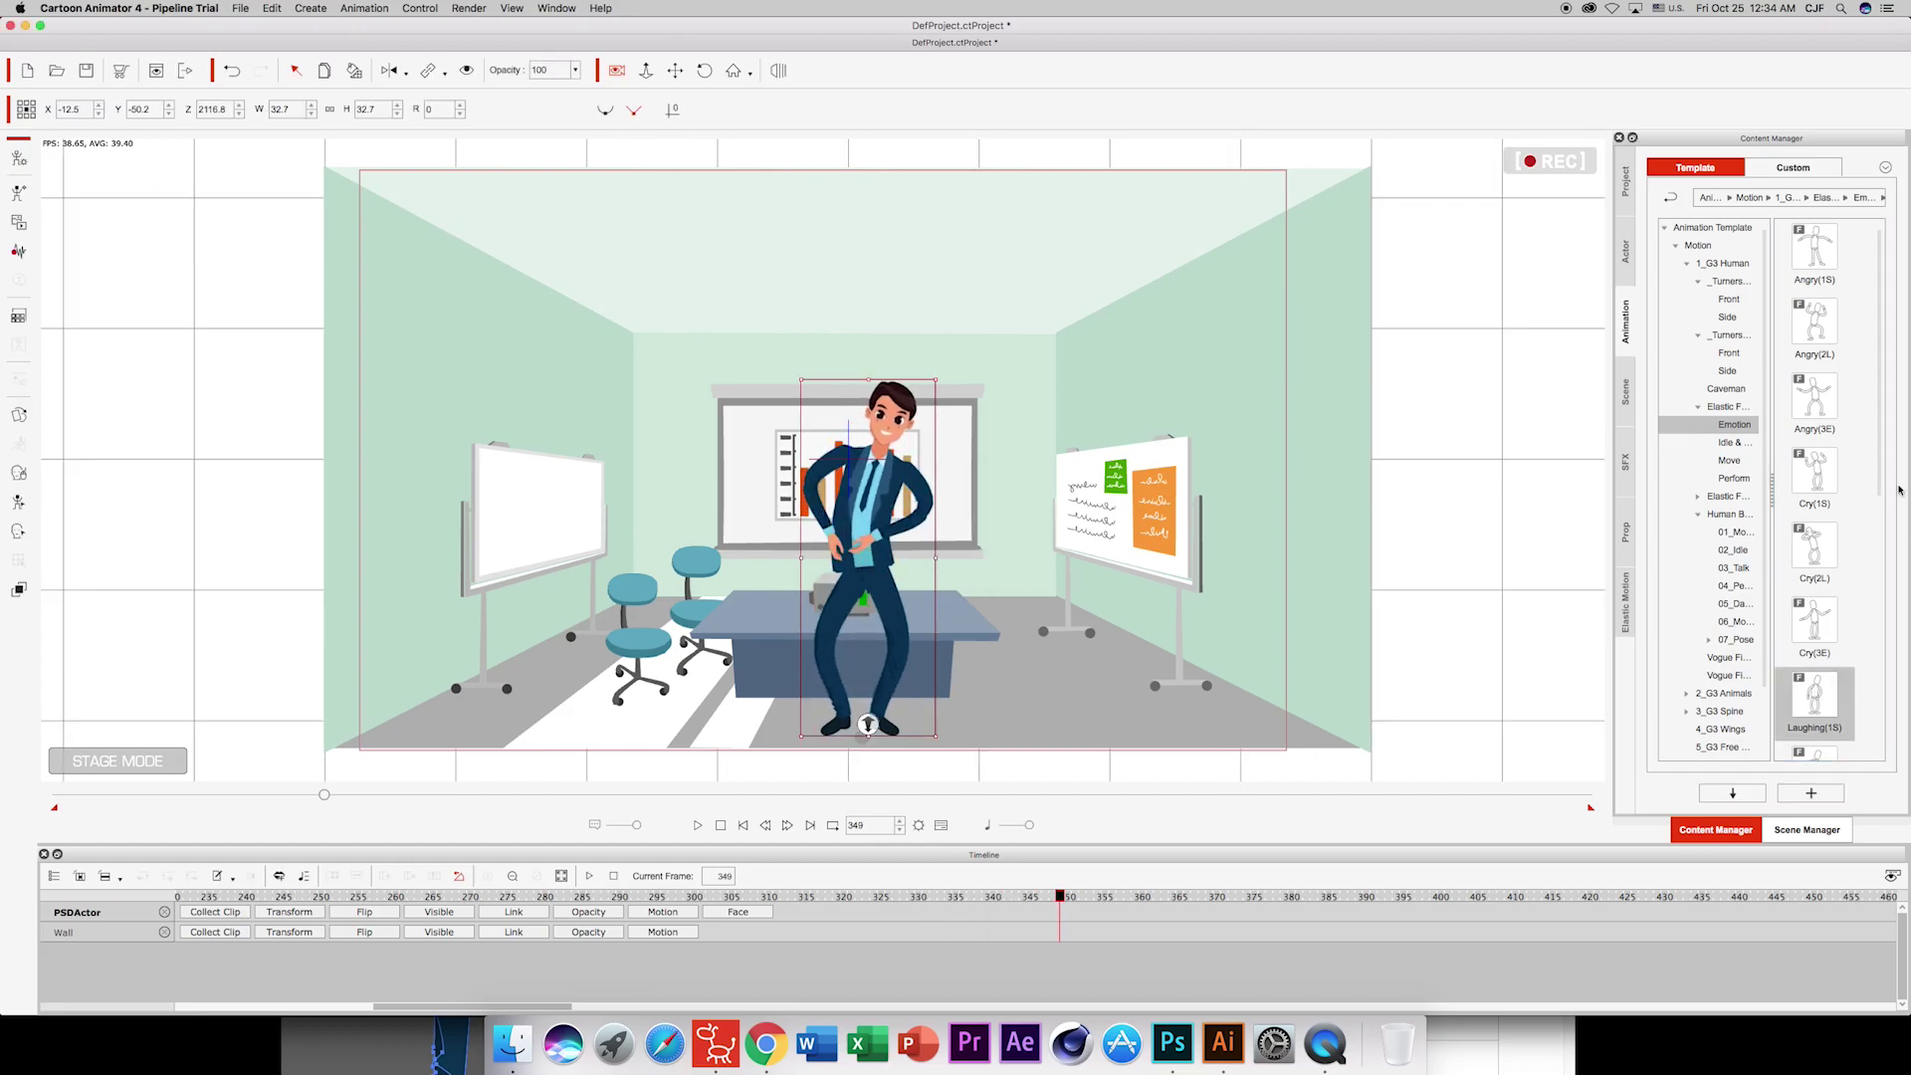
Apply the Talk motion from the _Turners Front folder and preview it.
{"action": "left_click", "coordinate": [1699, 497]}
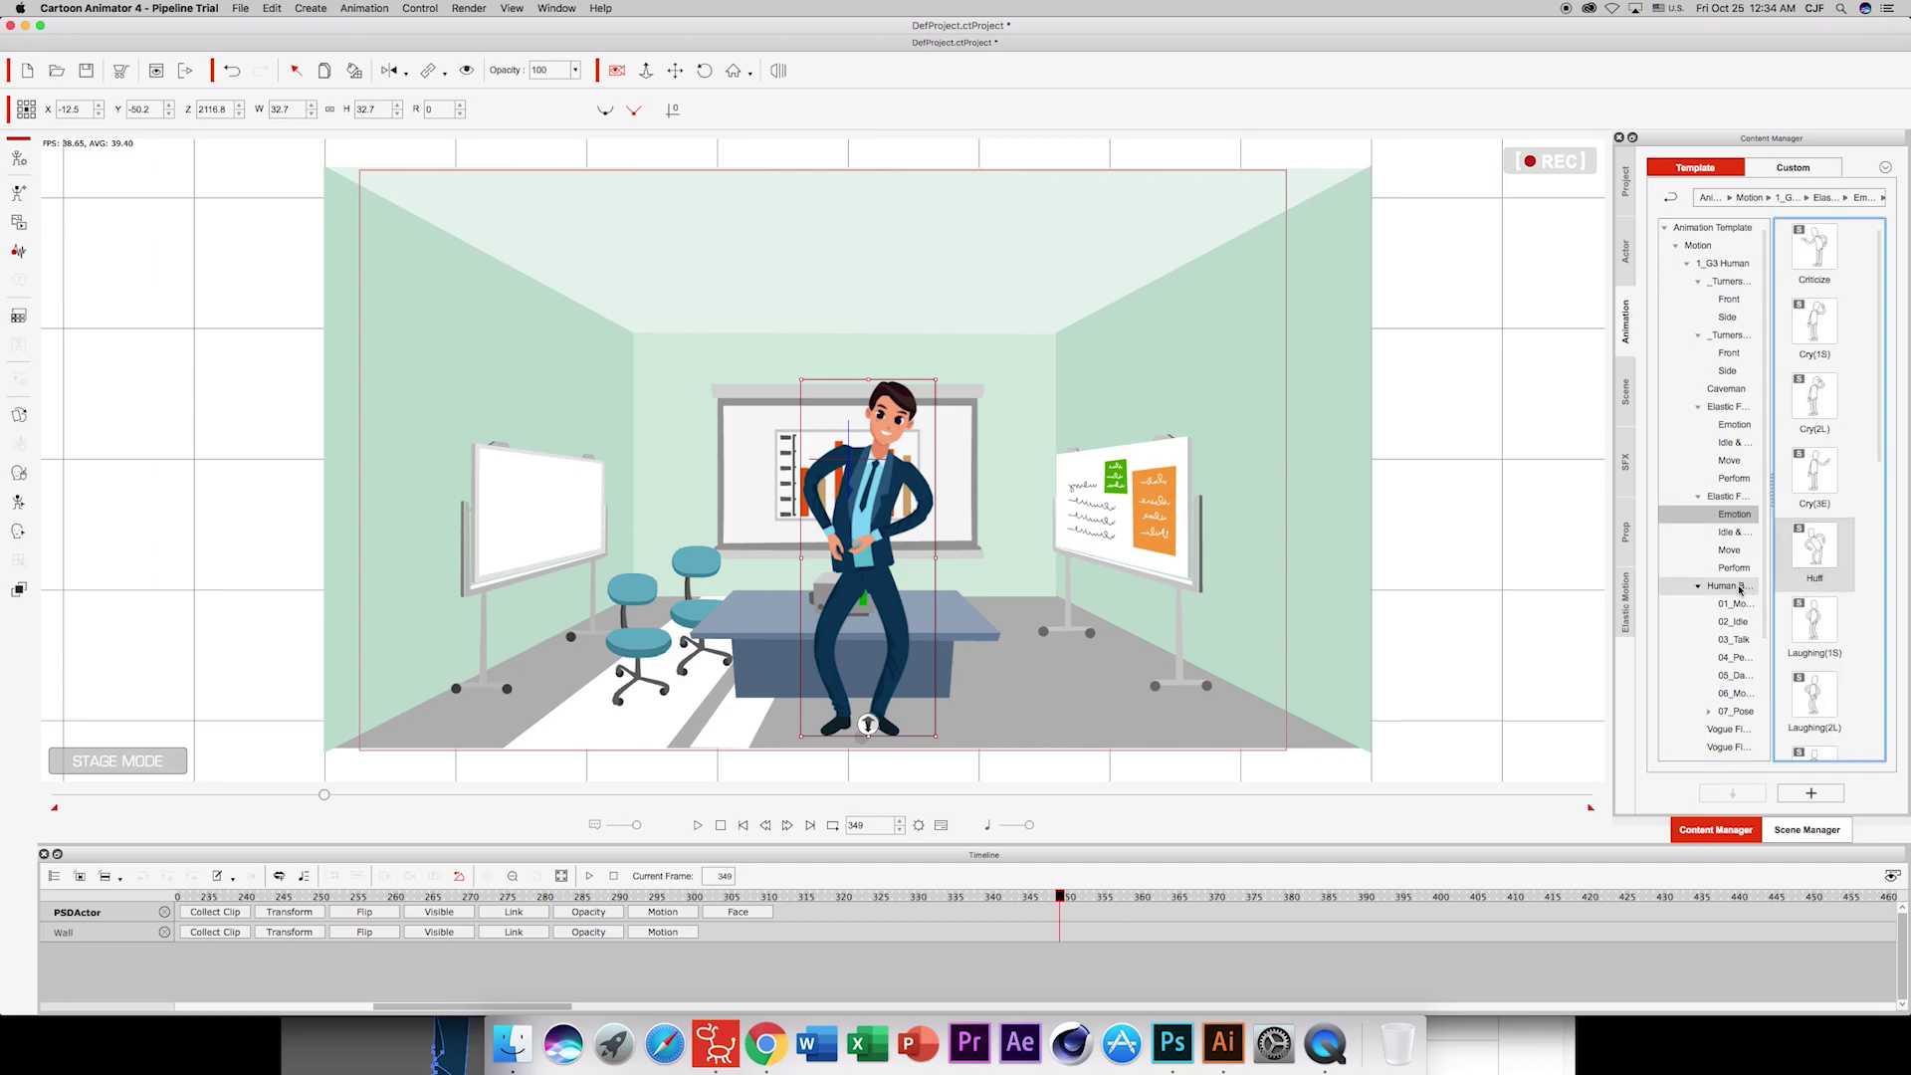
{"action": "scroll", "coordinate": [1740, 588], "scroll_direction": "down", "scroll_amount": 3}
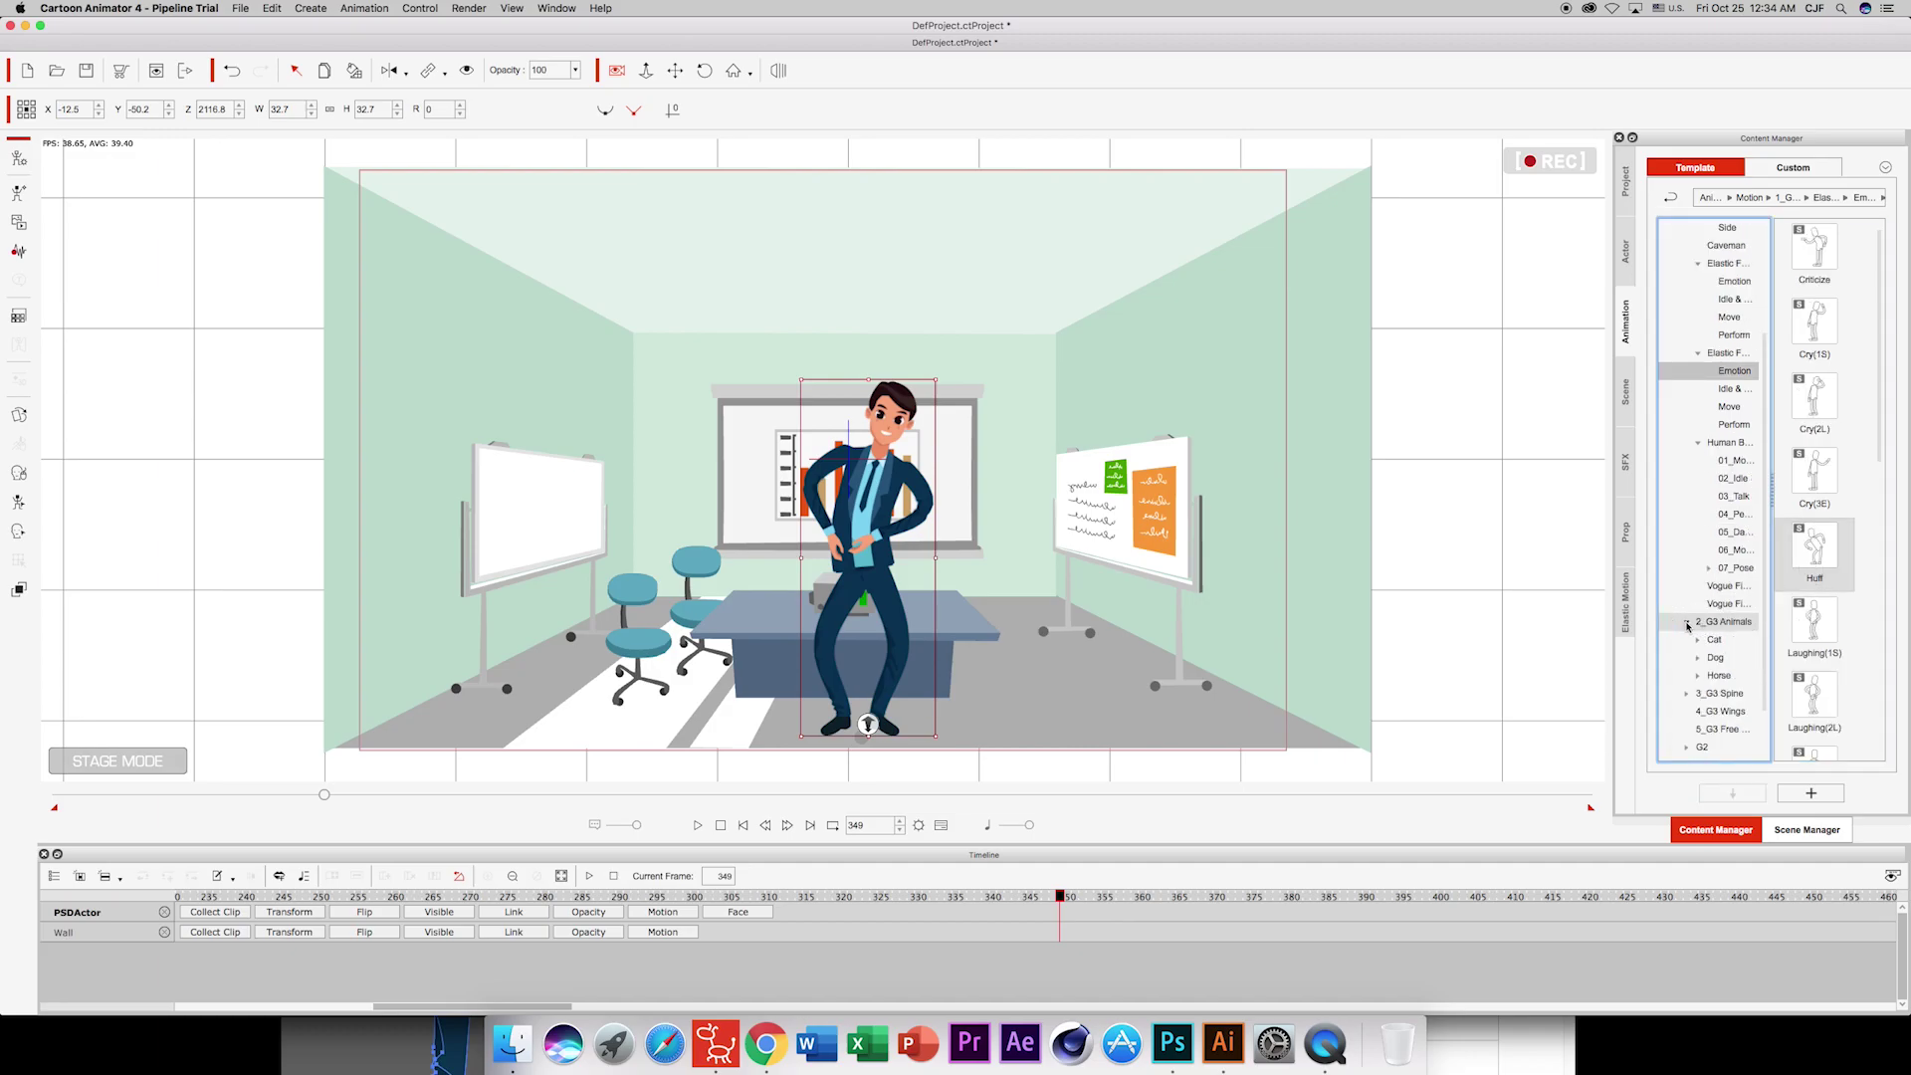
{"action": "scroll", "coordinate": [1727, 627], "scroll_direction": "up", "scroll_amount": 3}
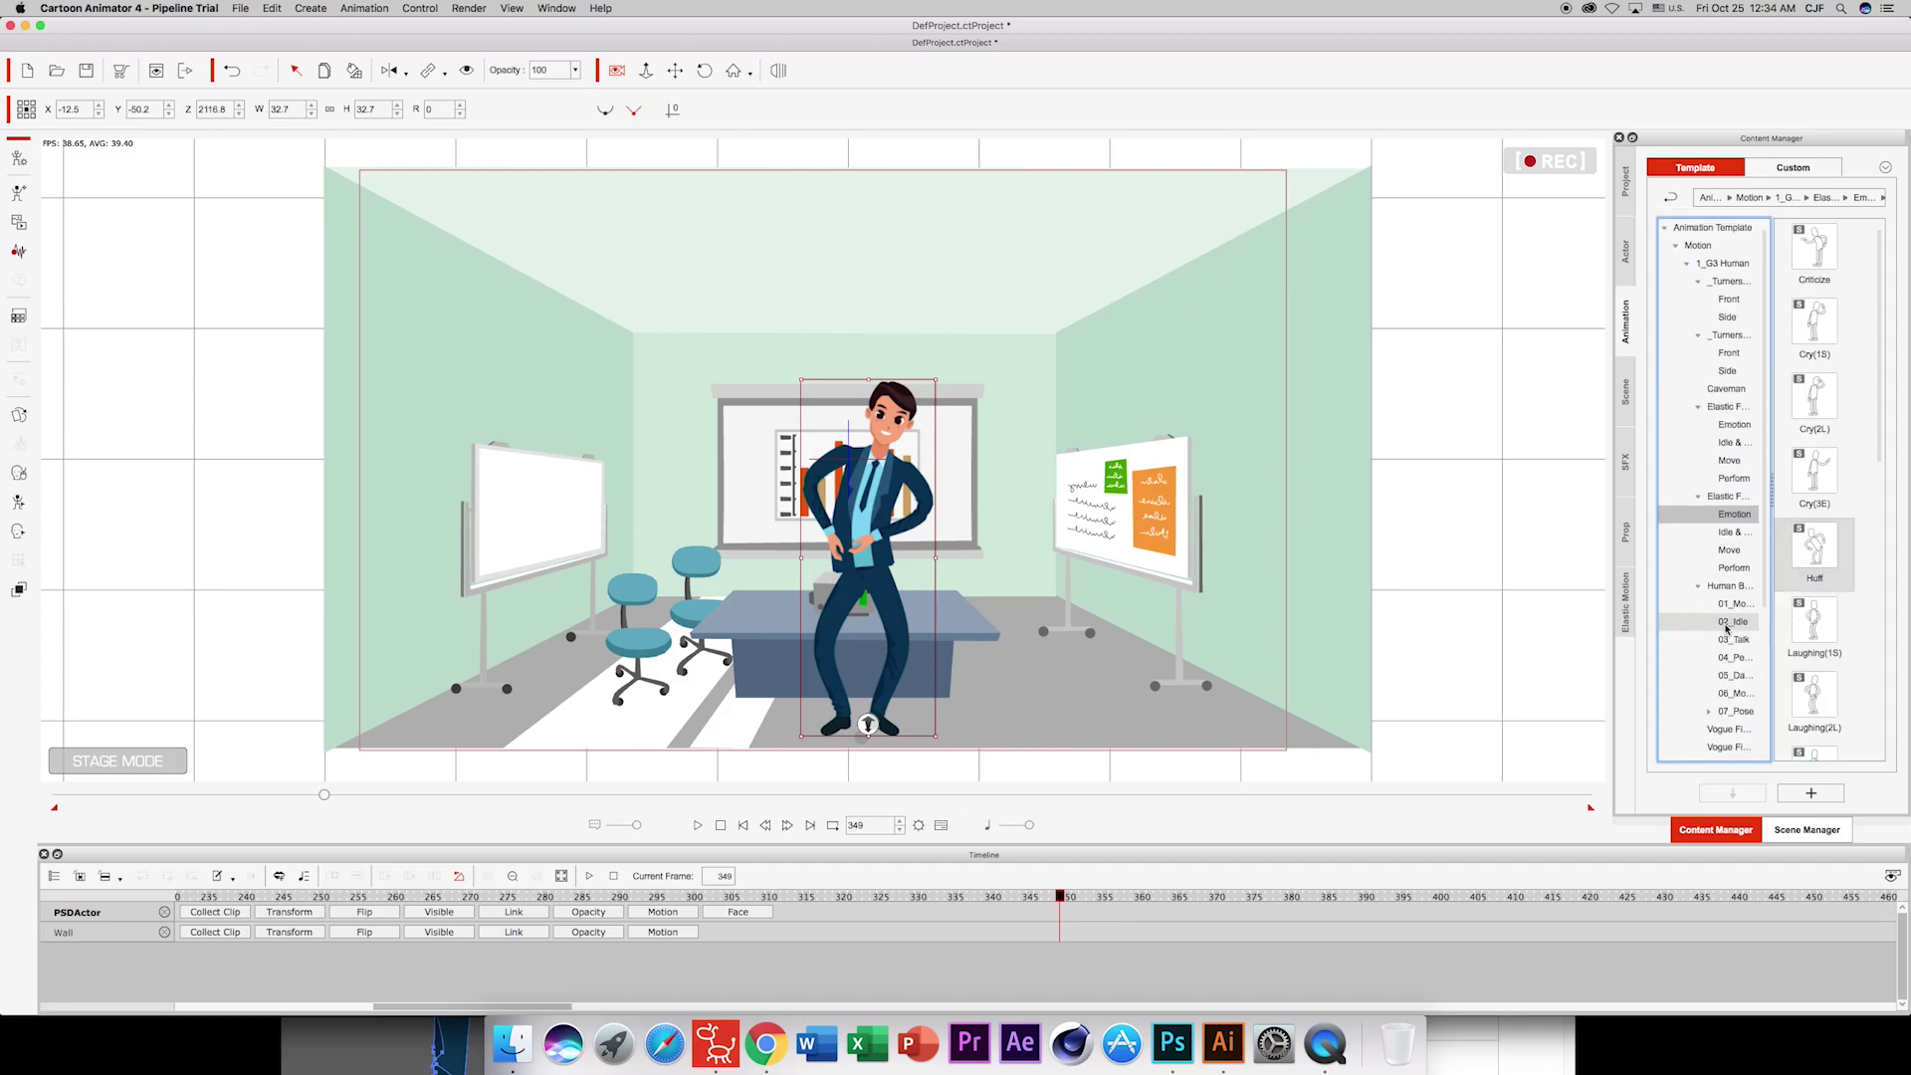
{"action": "left_click", "coordinate": [1729, 281]}
{"action": "double_click", "coordinate": [1816, 254]}
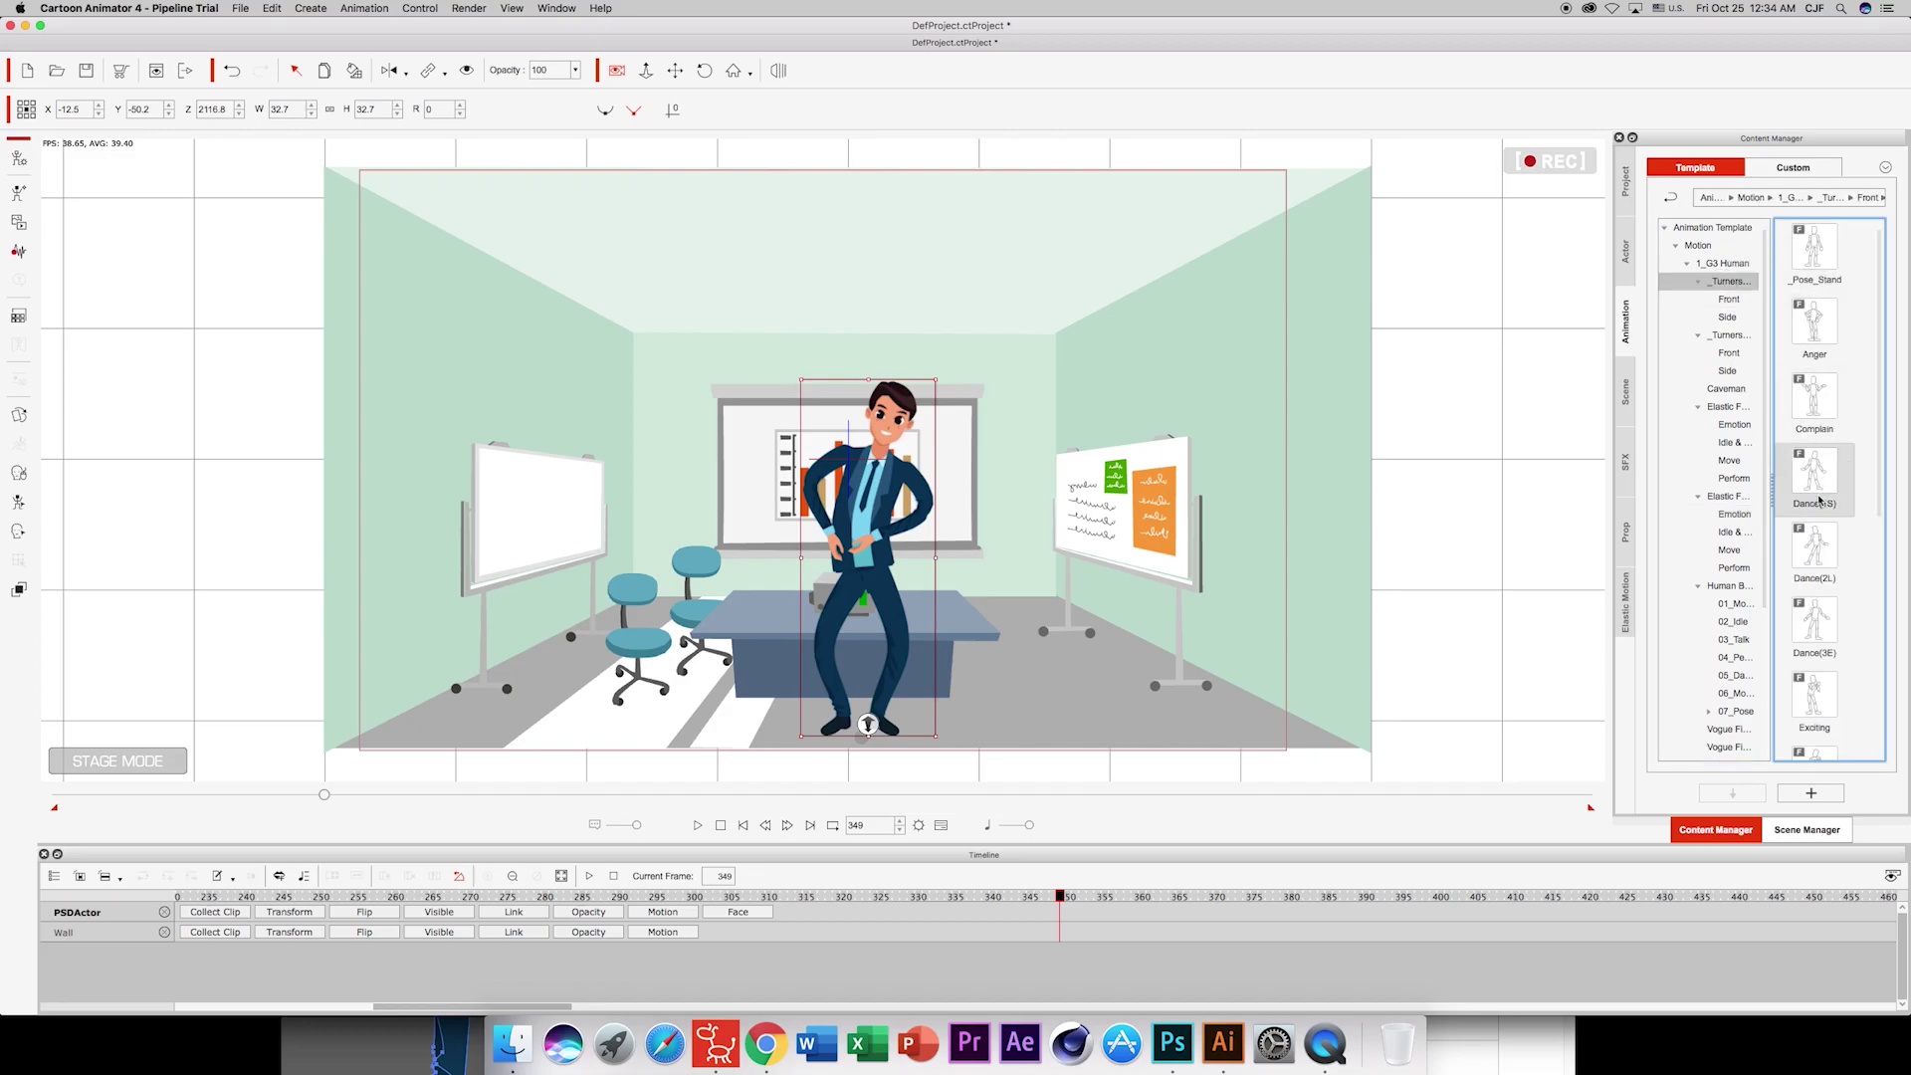
{"action": "scroll", "coordinate": [1820, 500], "scroll_direction": "down", "scroll_amount": 5}
{"action": "scroll", "coordinate": [1824, 474], "scroll_direction": "up", "scroll_amount": 5}
{"action": "scroll", "coordinate": [1824, 473], "scroll_direction": "down", "scroll_amount": 5}
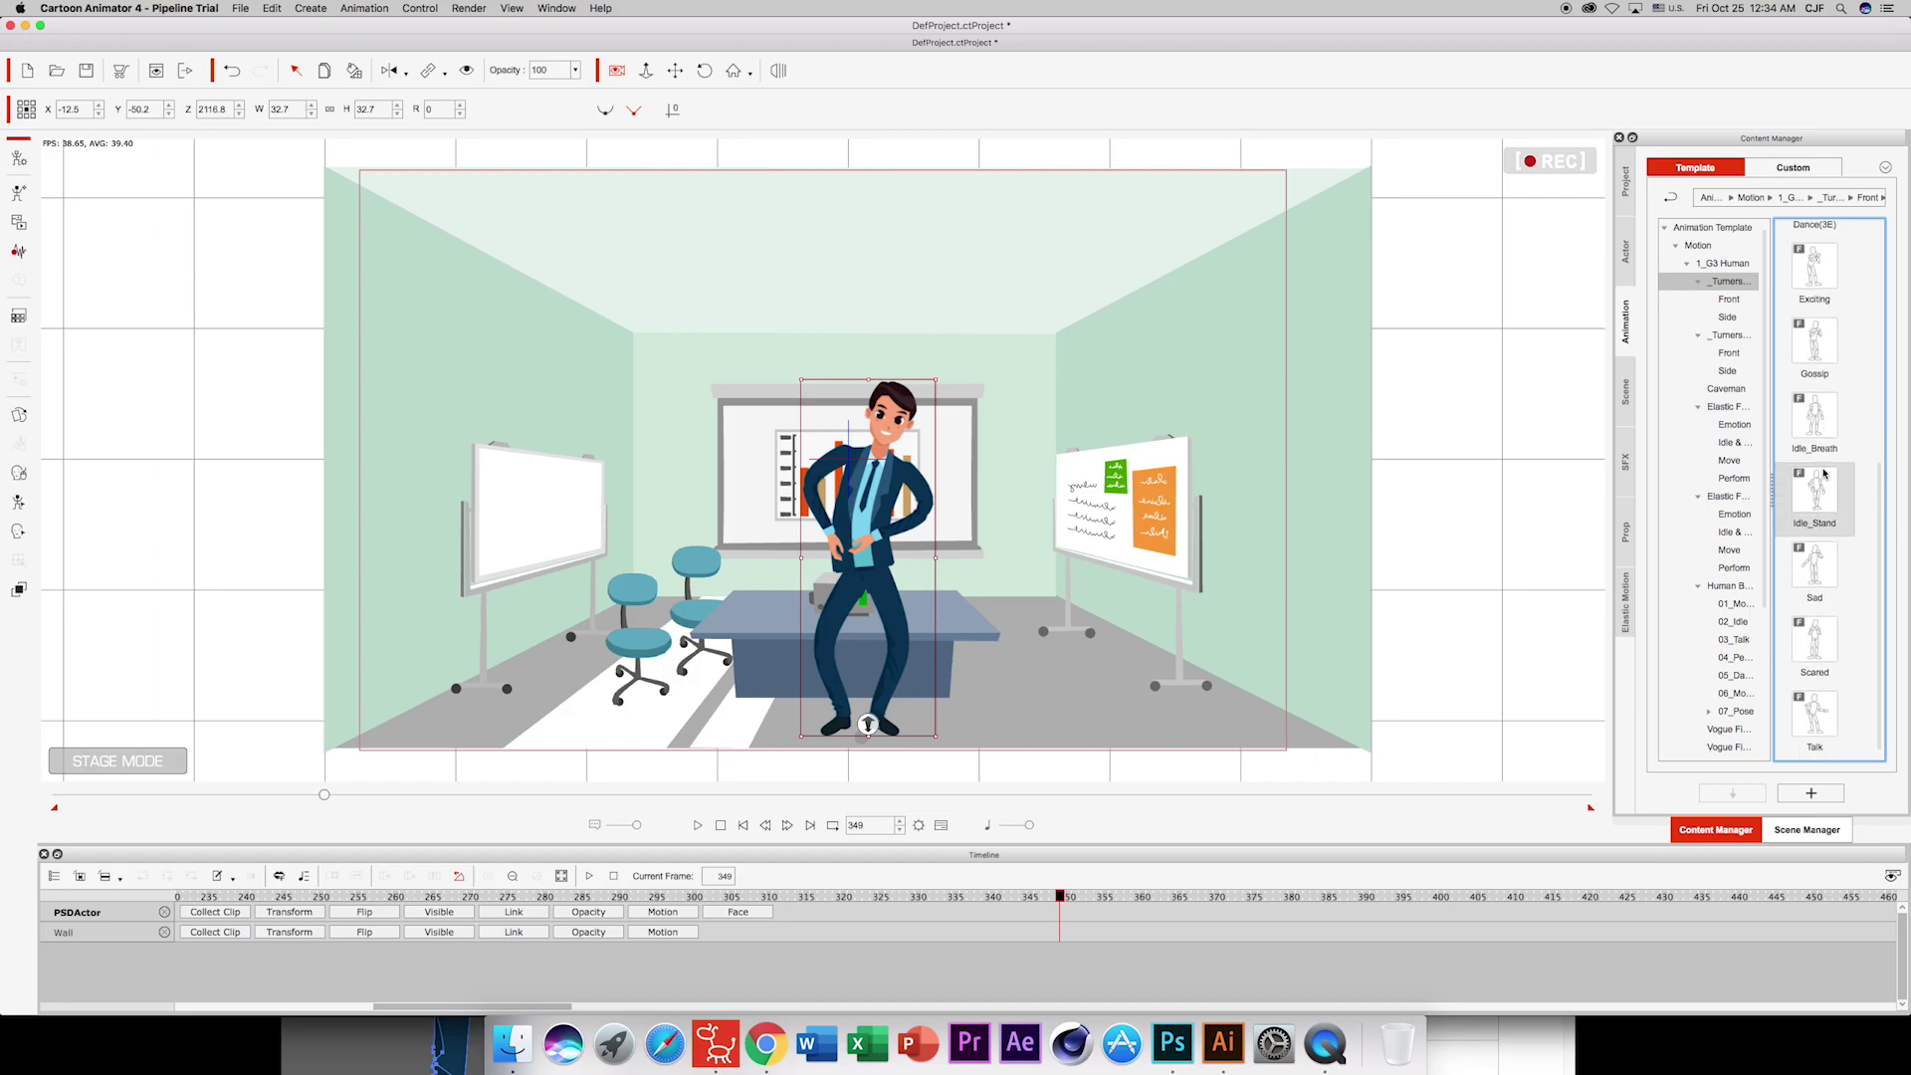
{"action": "double_click", "coordinate": [1812, 714]}
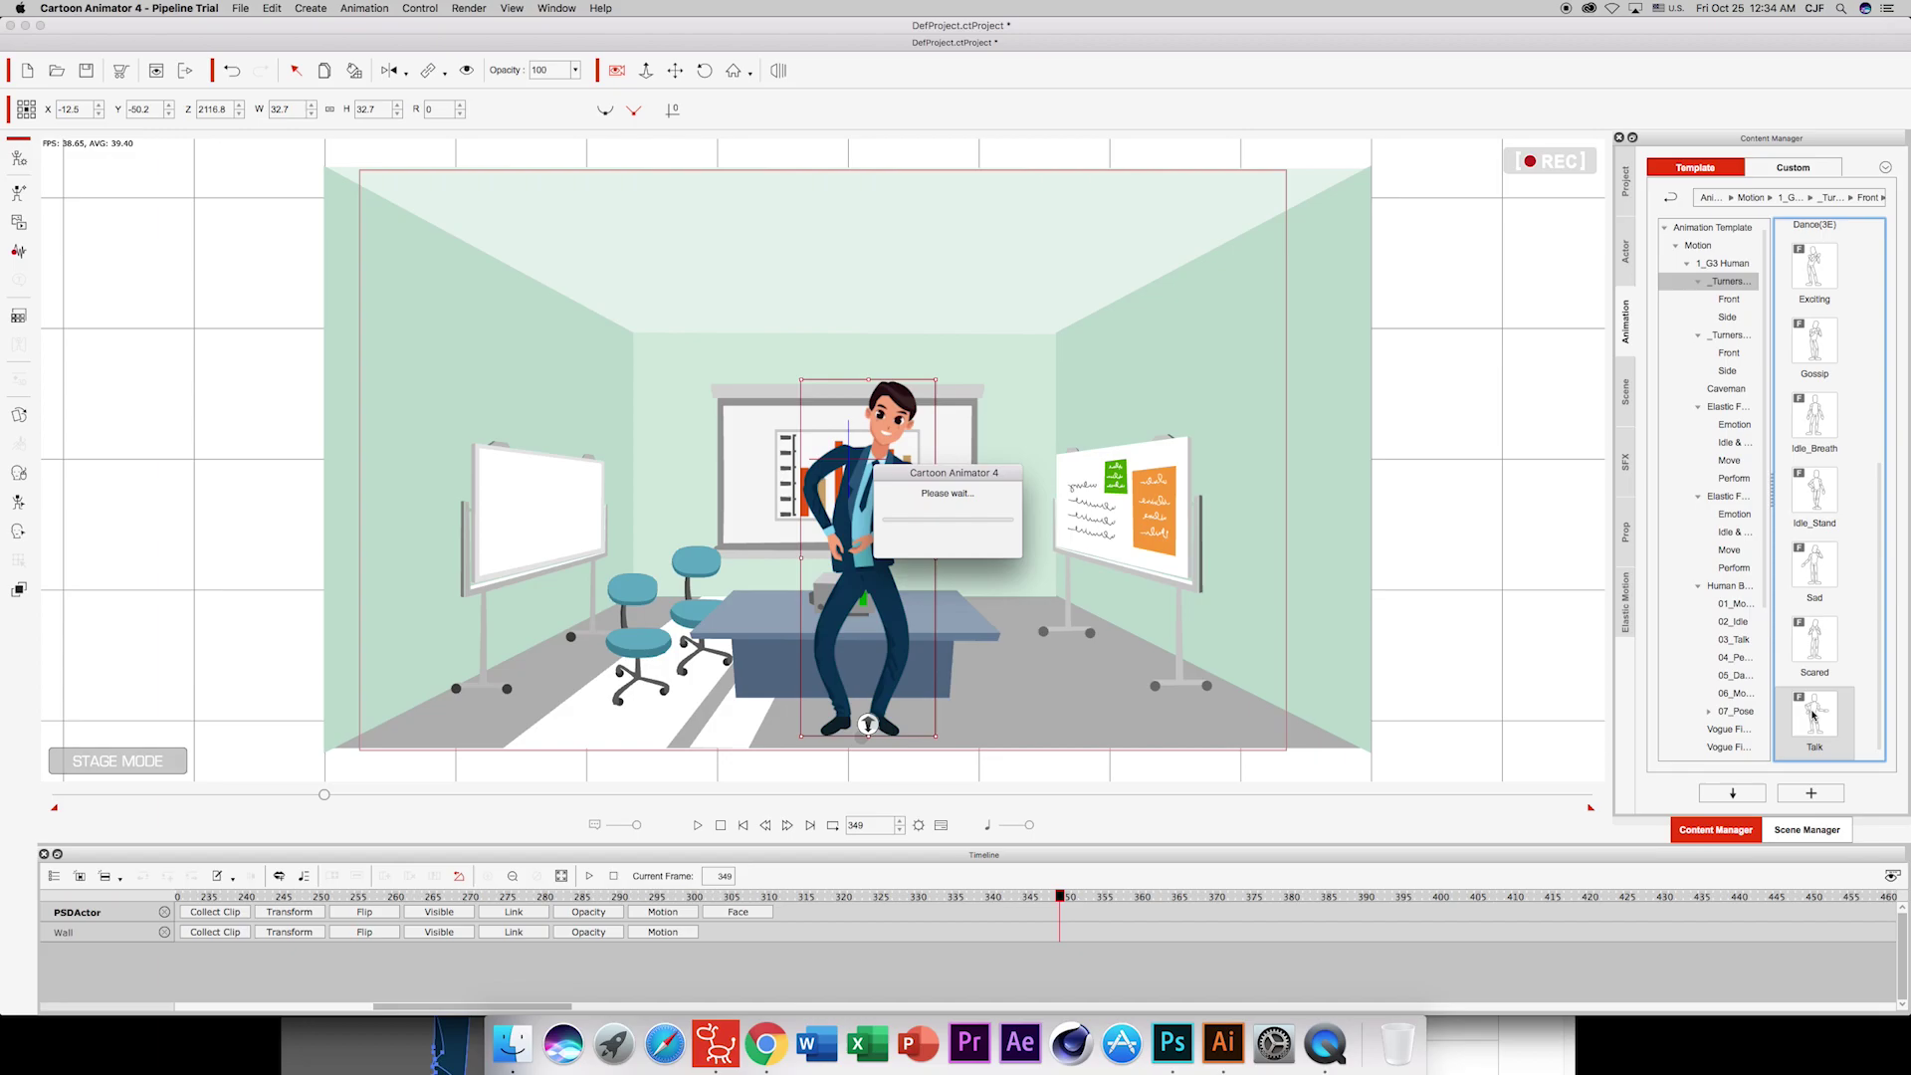
{"action": "key", "text": "space"}
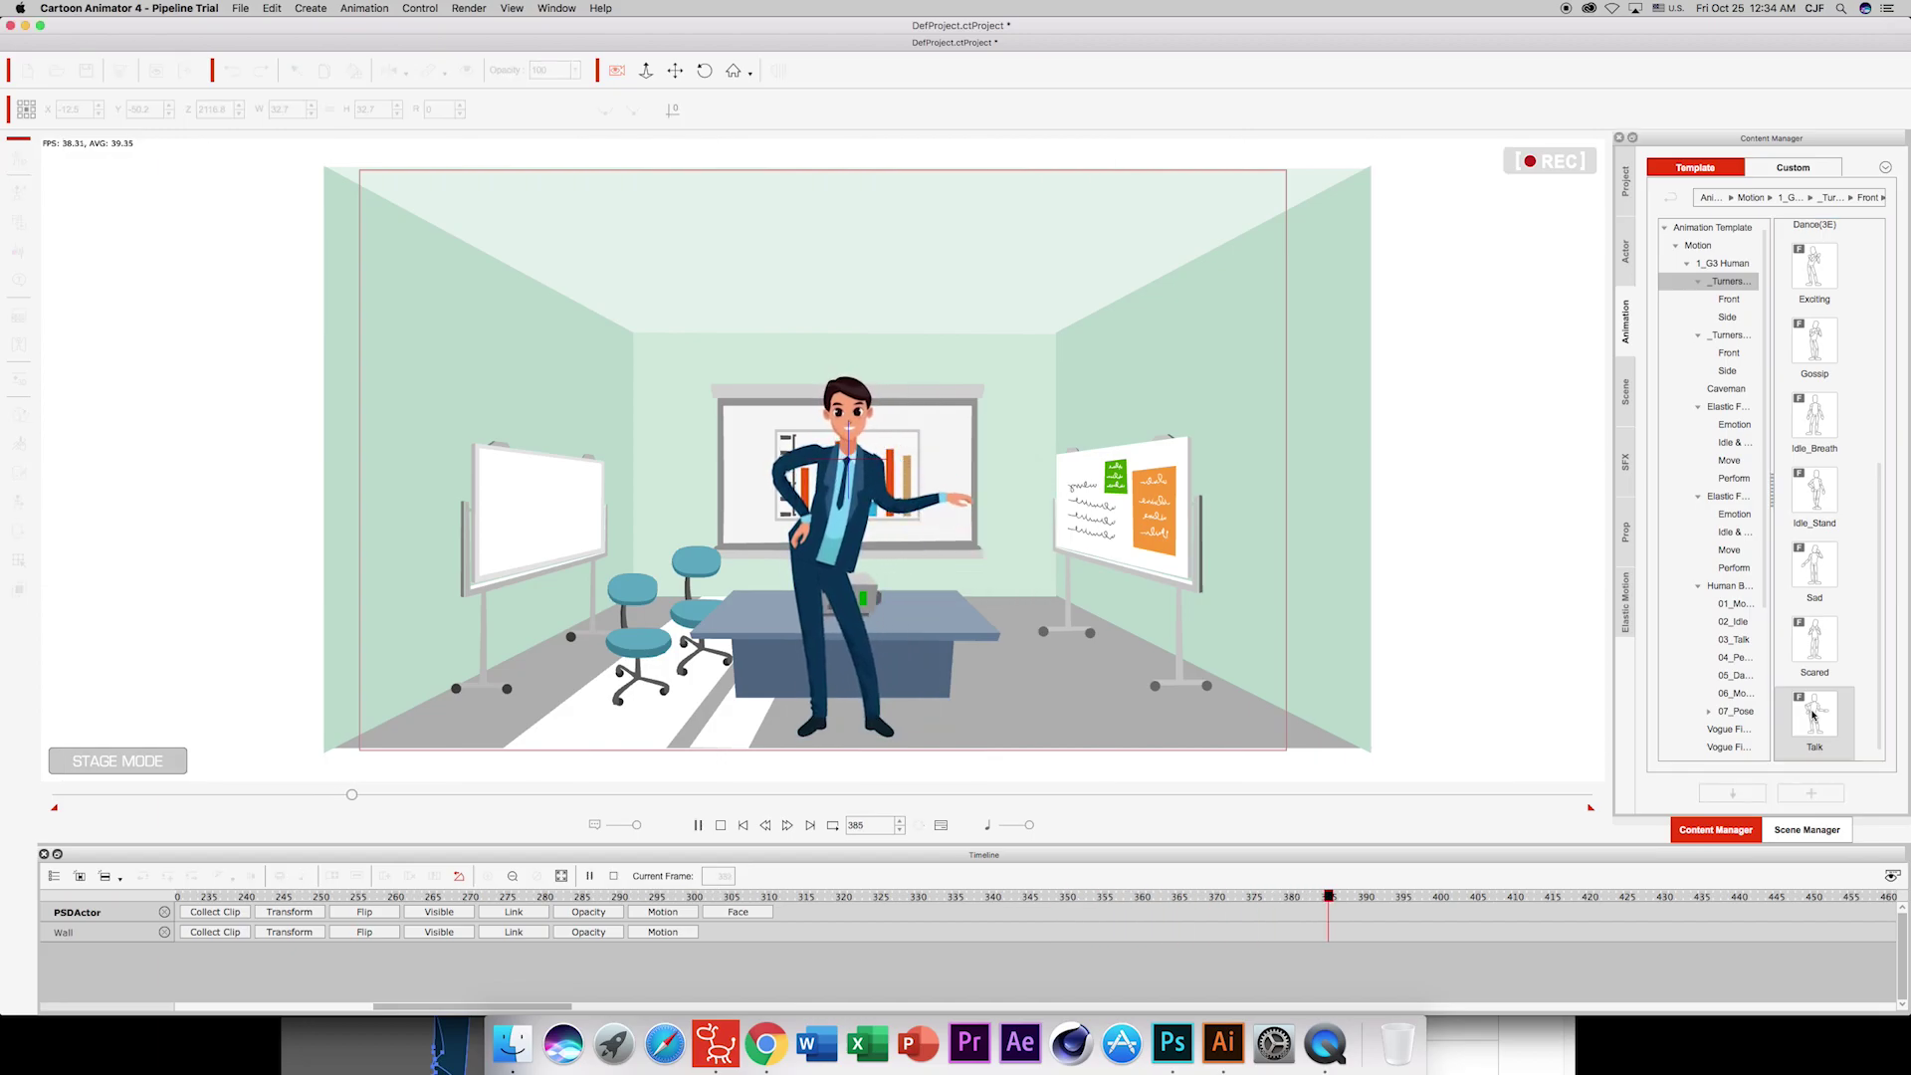
{"action": "key", "text": "space"}
Apply the Scared and Sad motions and preview the result.
{"action": "double_click", "coordinate": [1813, 645]}
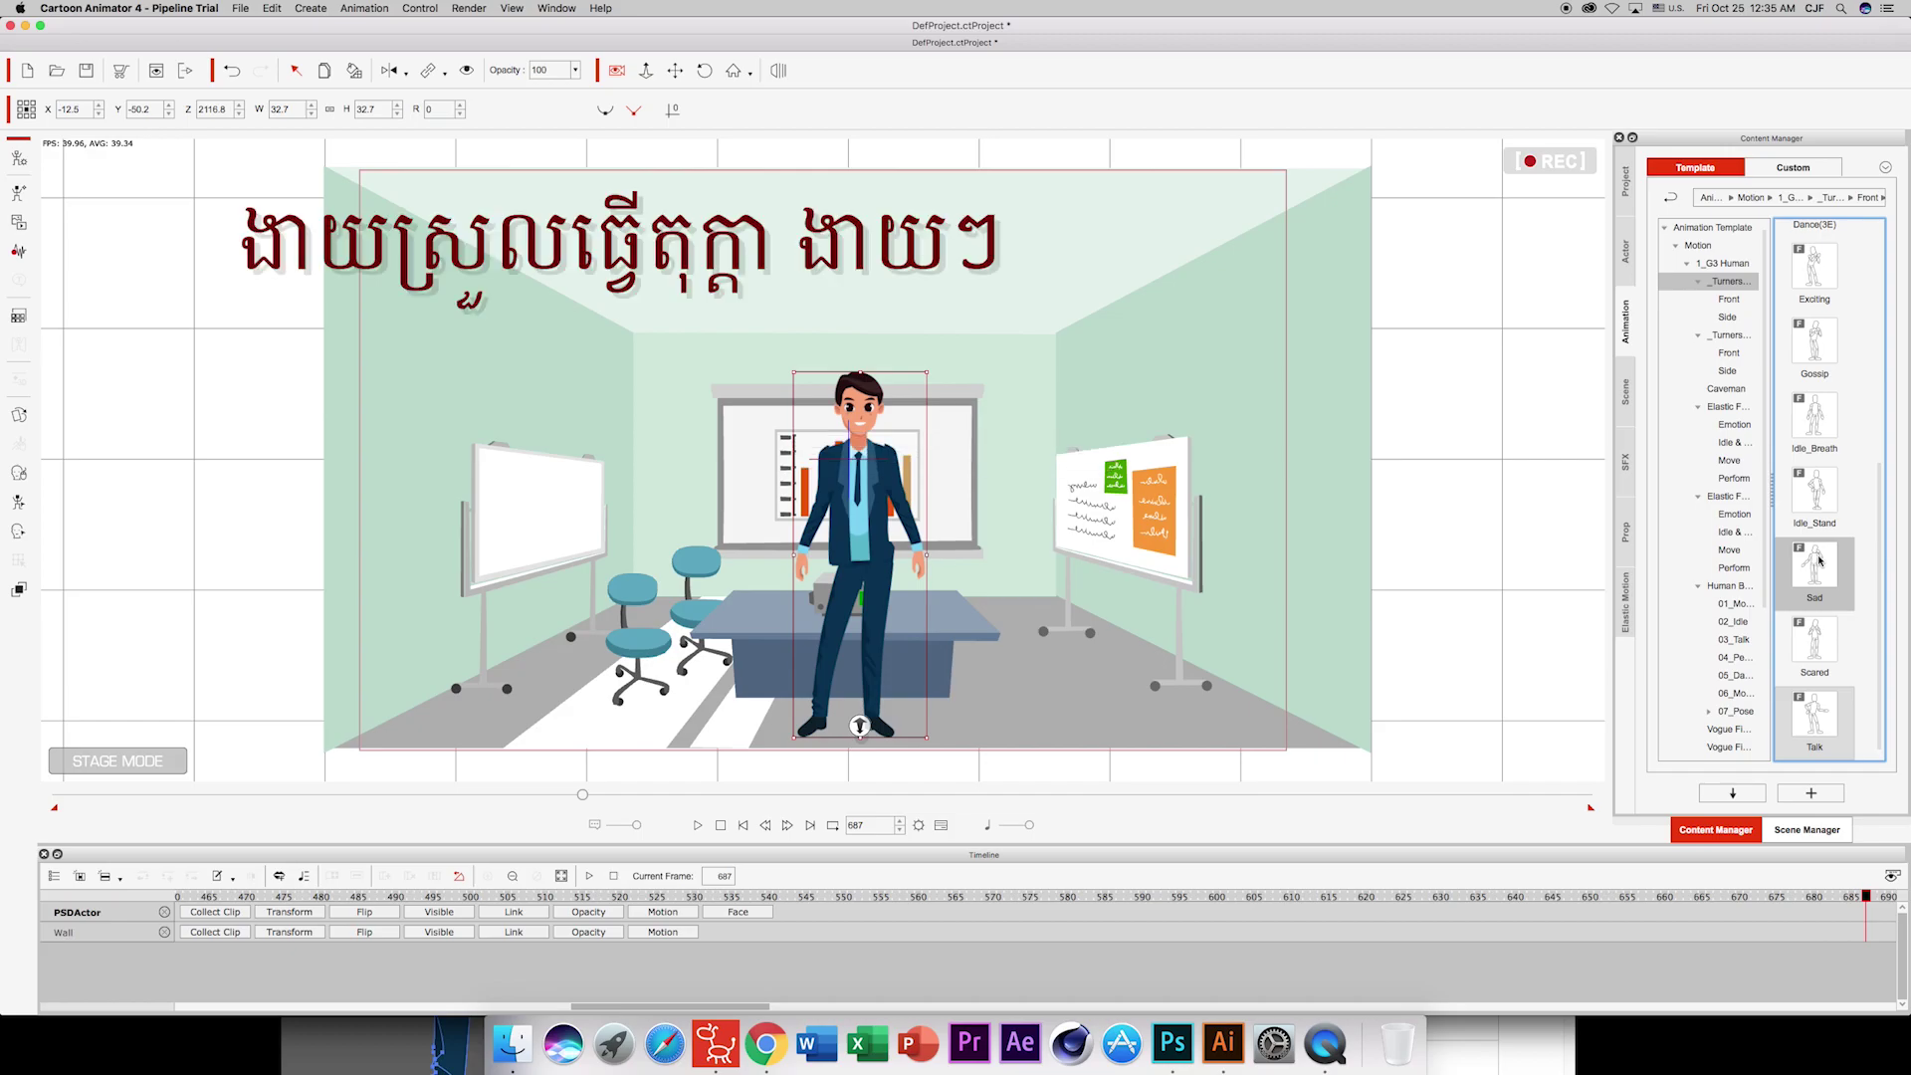
{"action": "double_click", "coordinate": [1819, 560]}
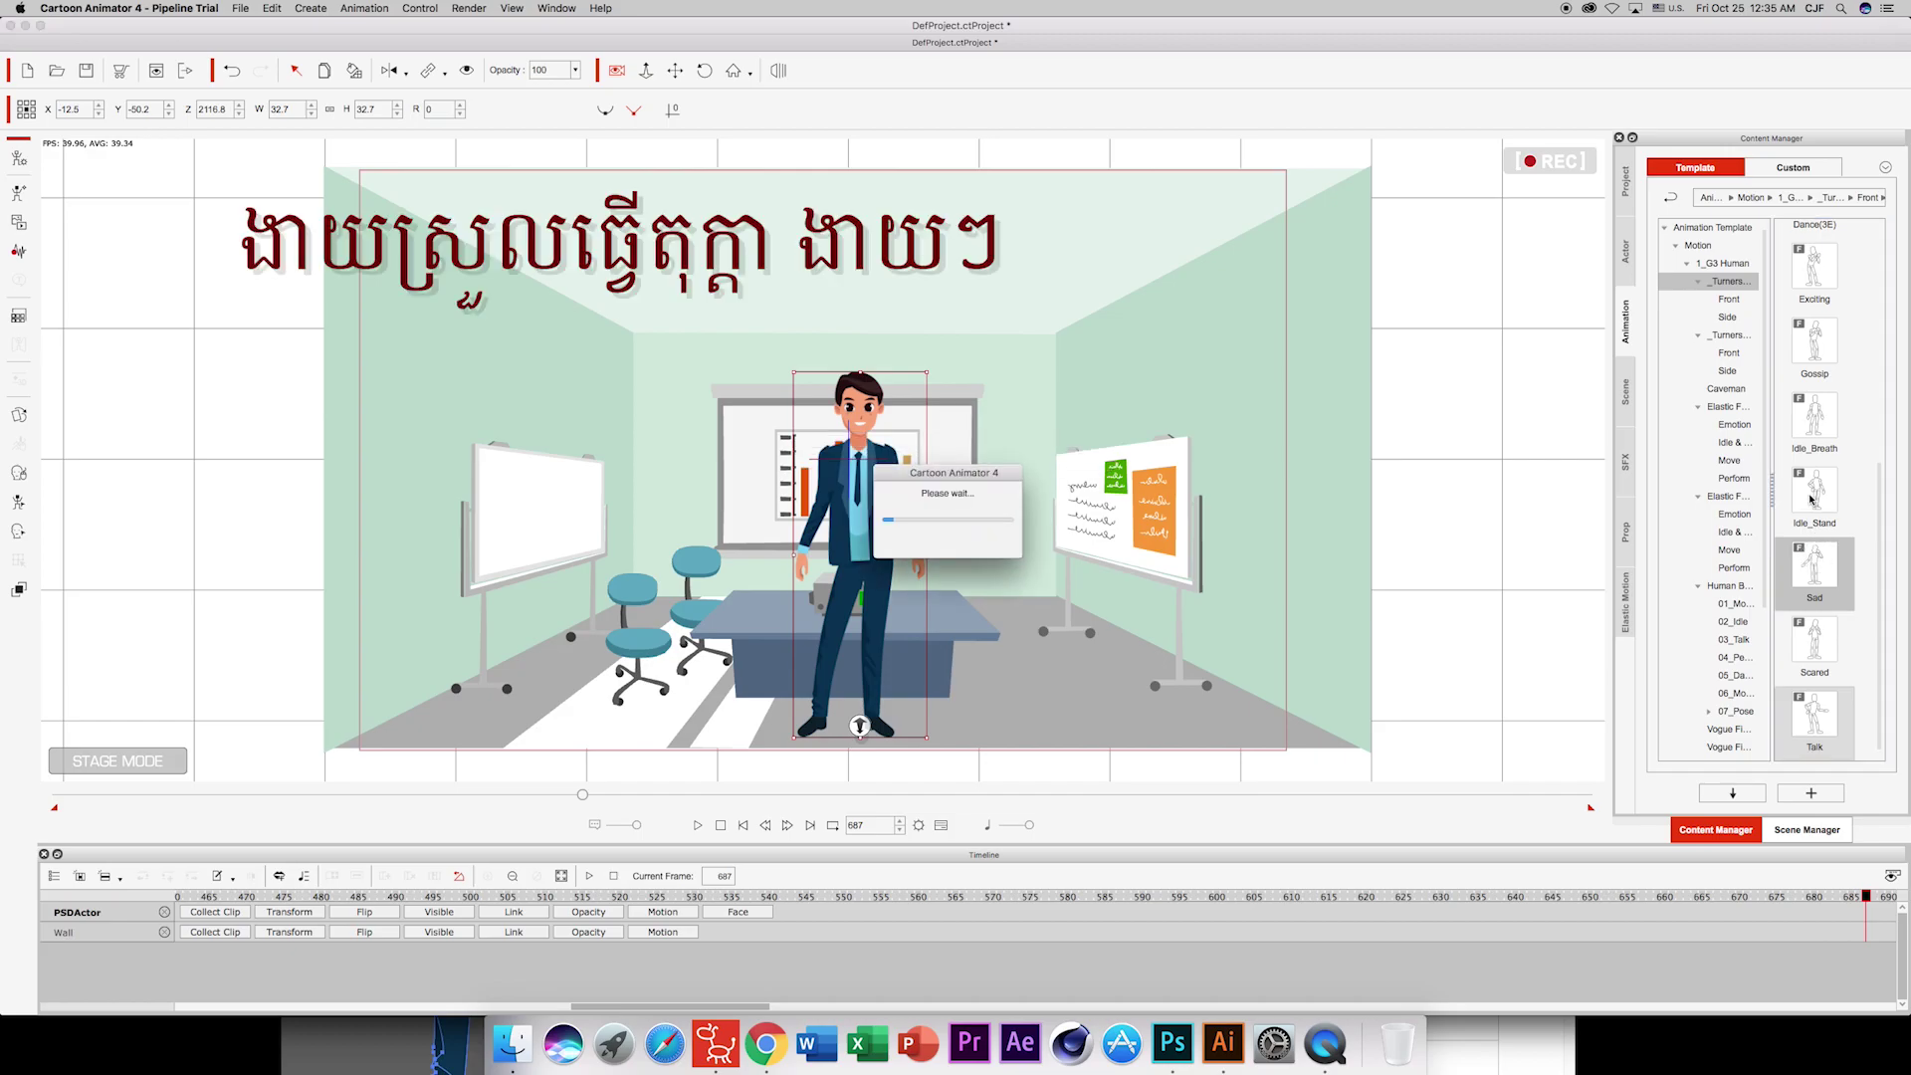
{"action": "key", "text": "space"}
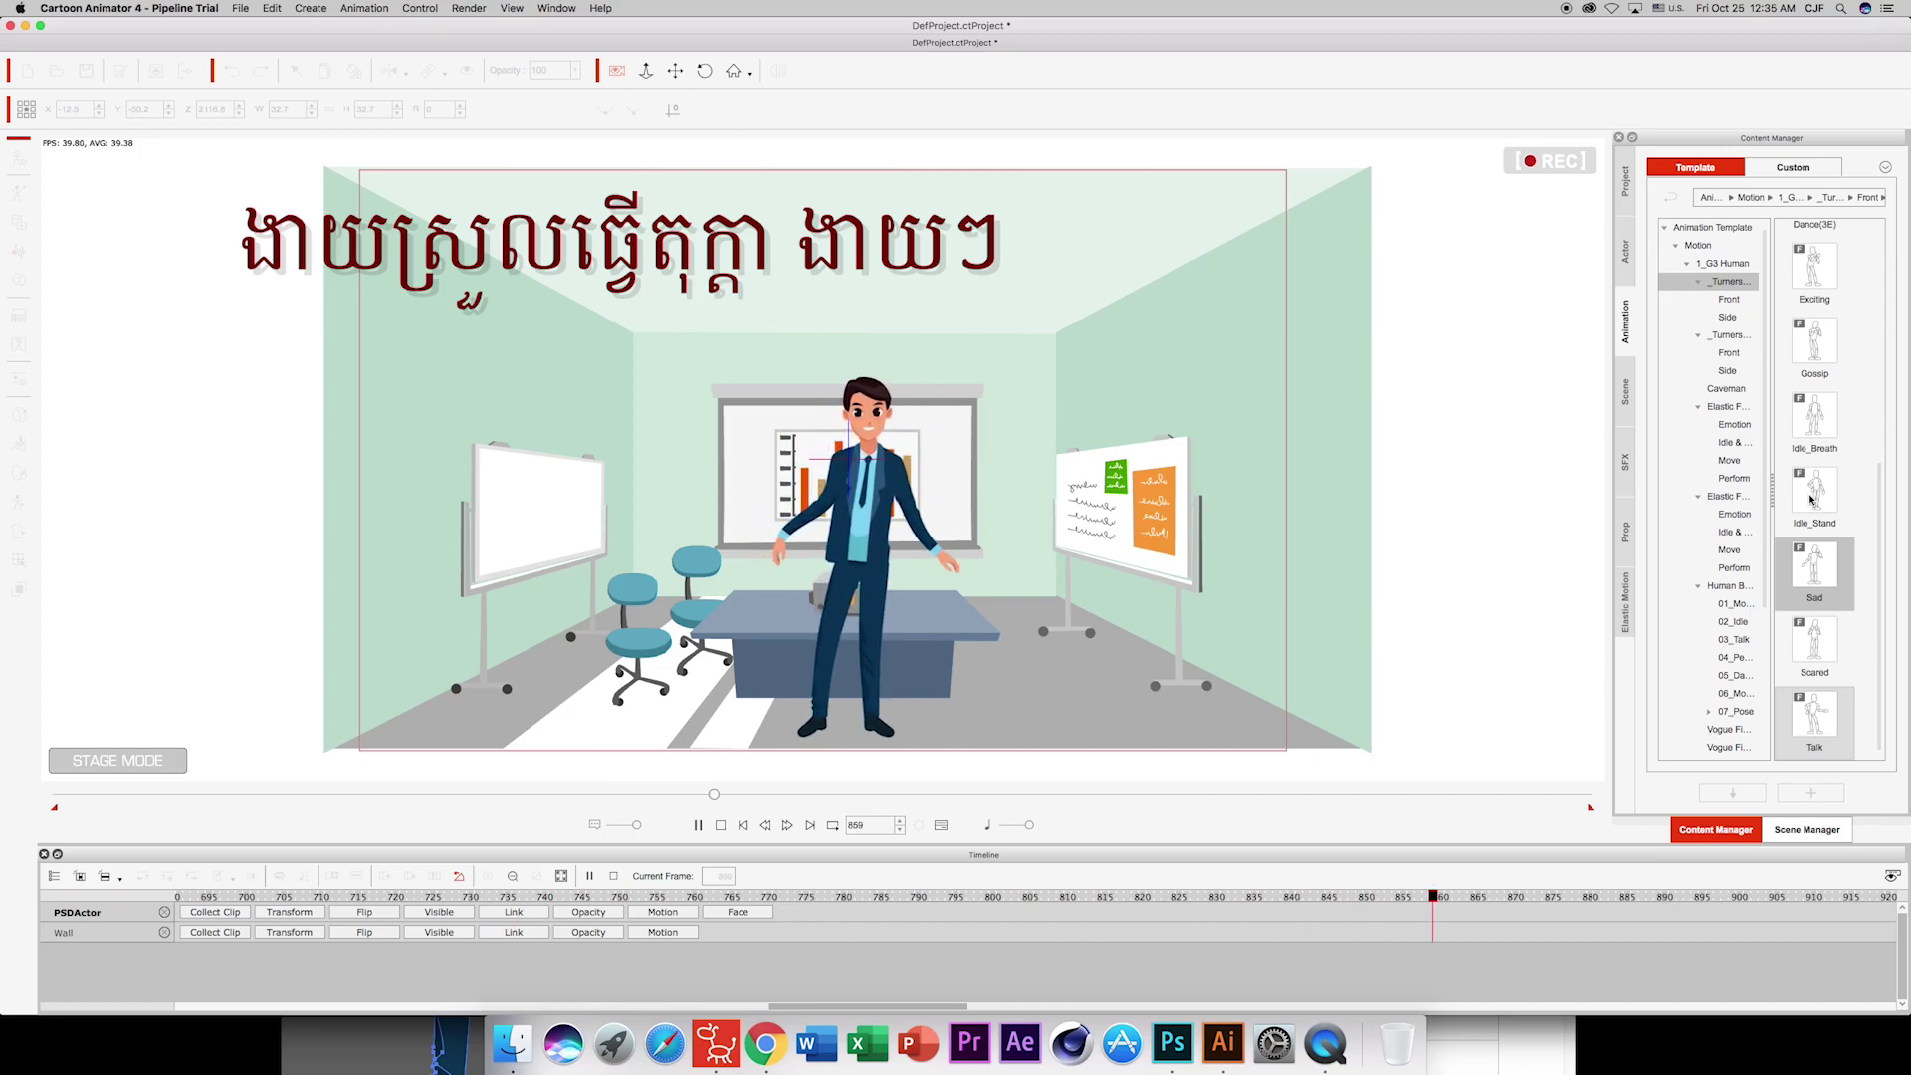
{"action": "key", "text": "space"}
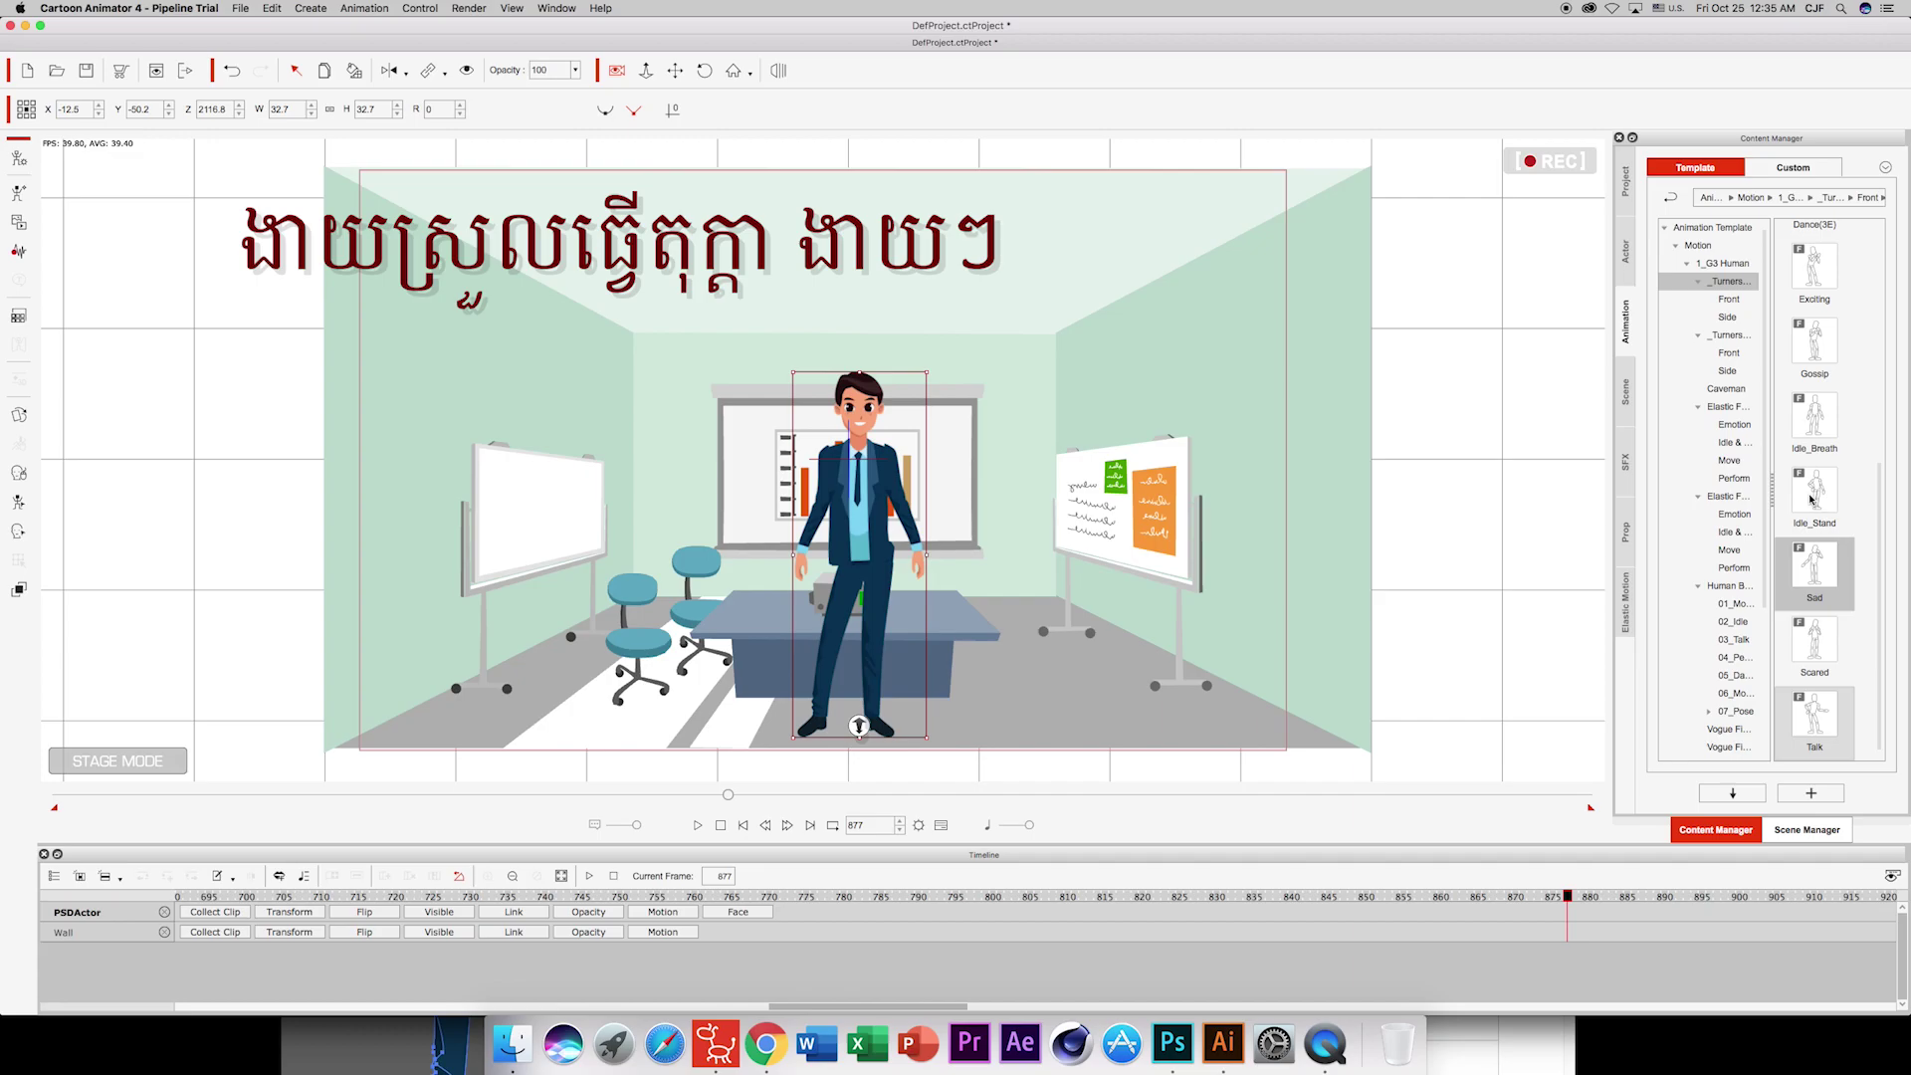
Apply Idle_Stand and Idle_Breath, then rewind playback to frame 1.
{"action": "double_click", "coordinate": [1809, 500]}
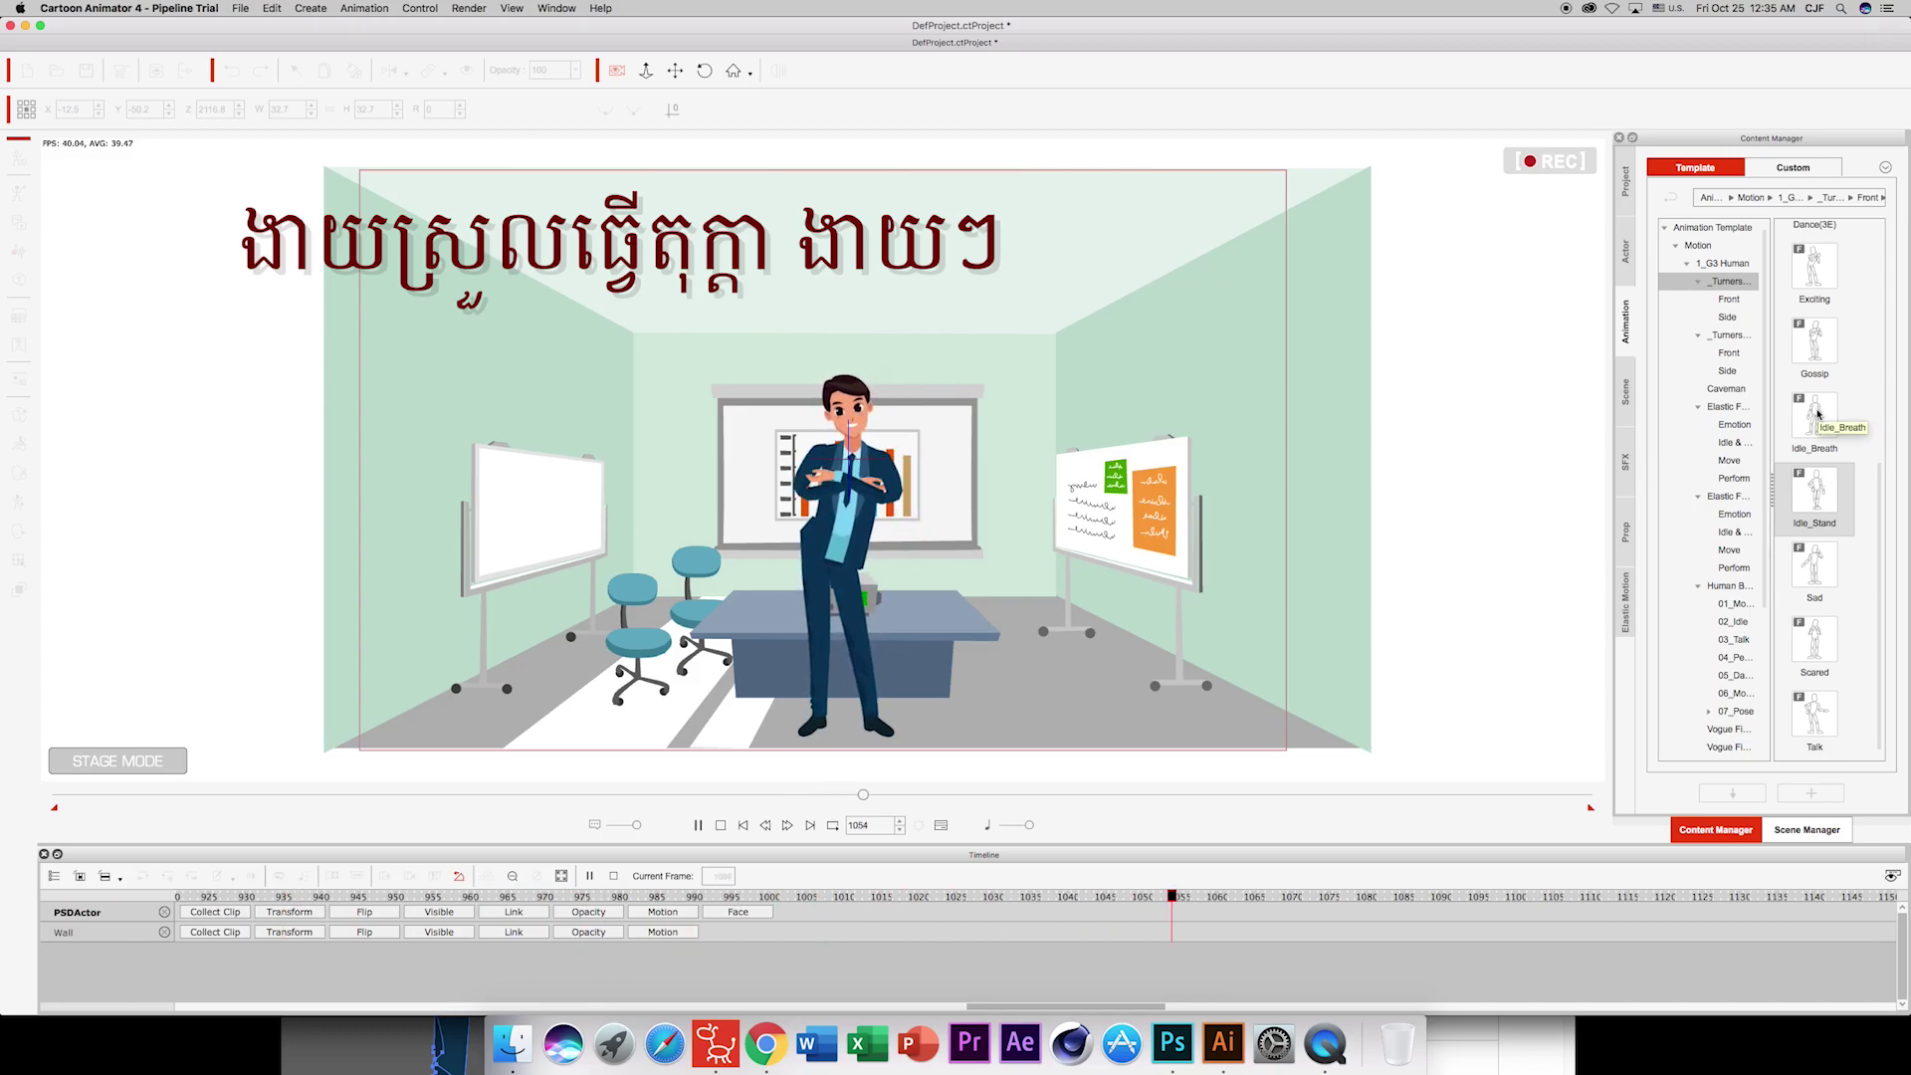
{"action": "double_click", "coordinate": [1818, 413]}
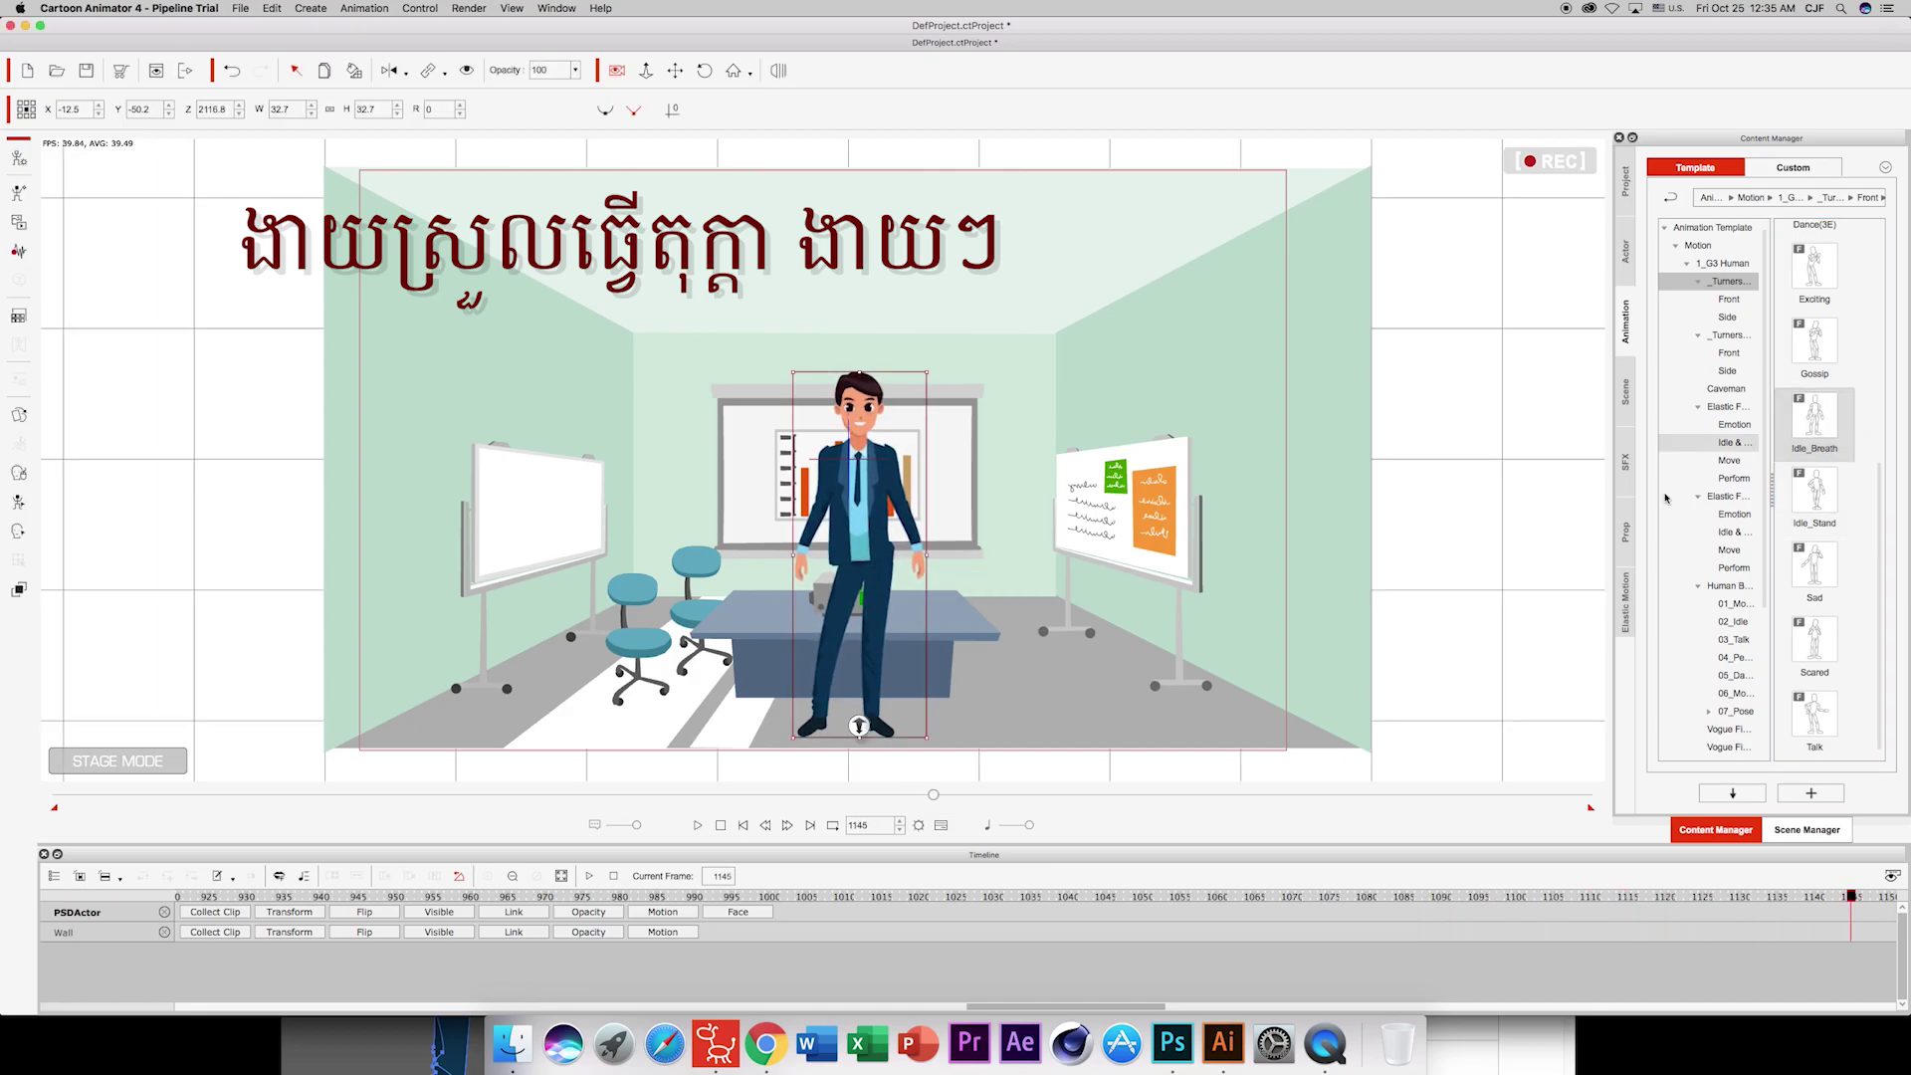
{"action": "left_click", "coordinate": [719, 827]}
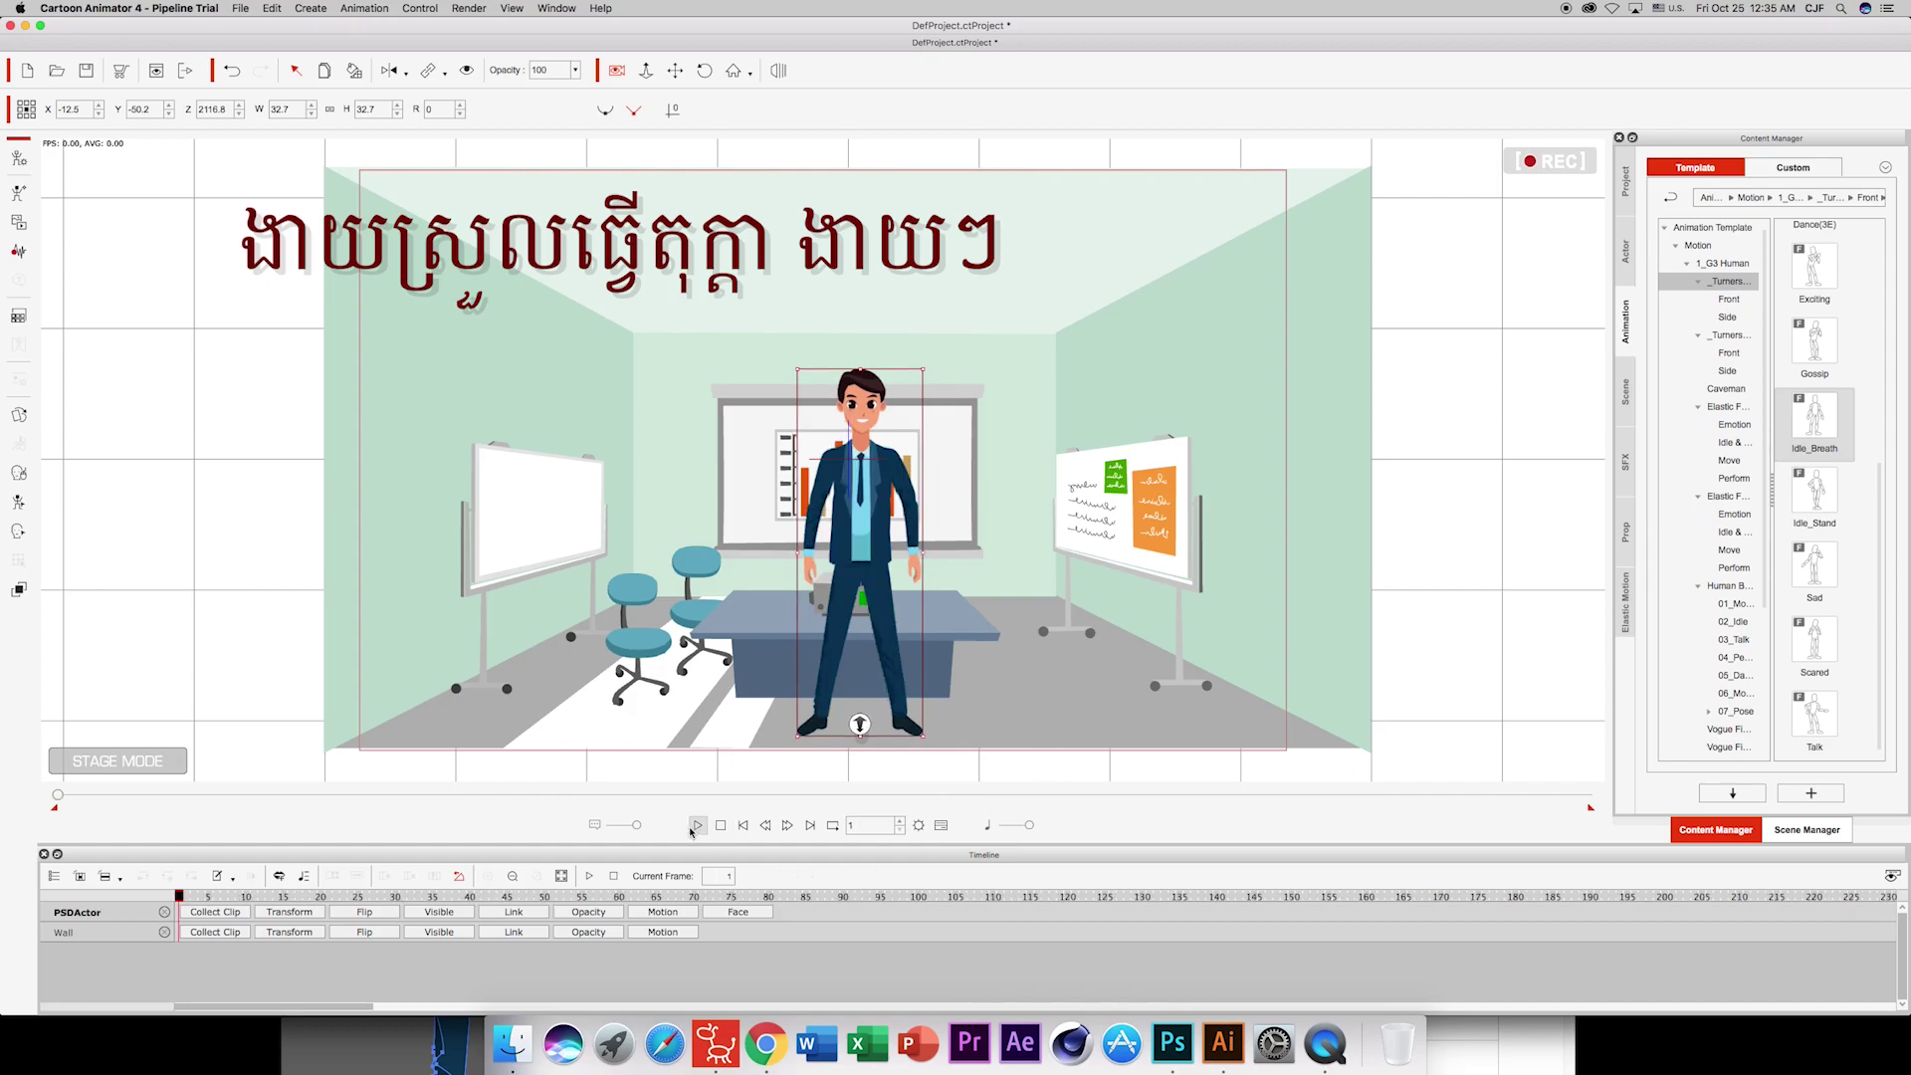
{"action": "left_click", "coordinate": [699, 826]}
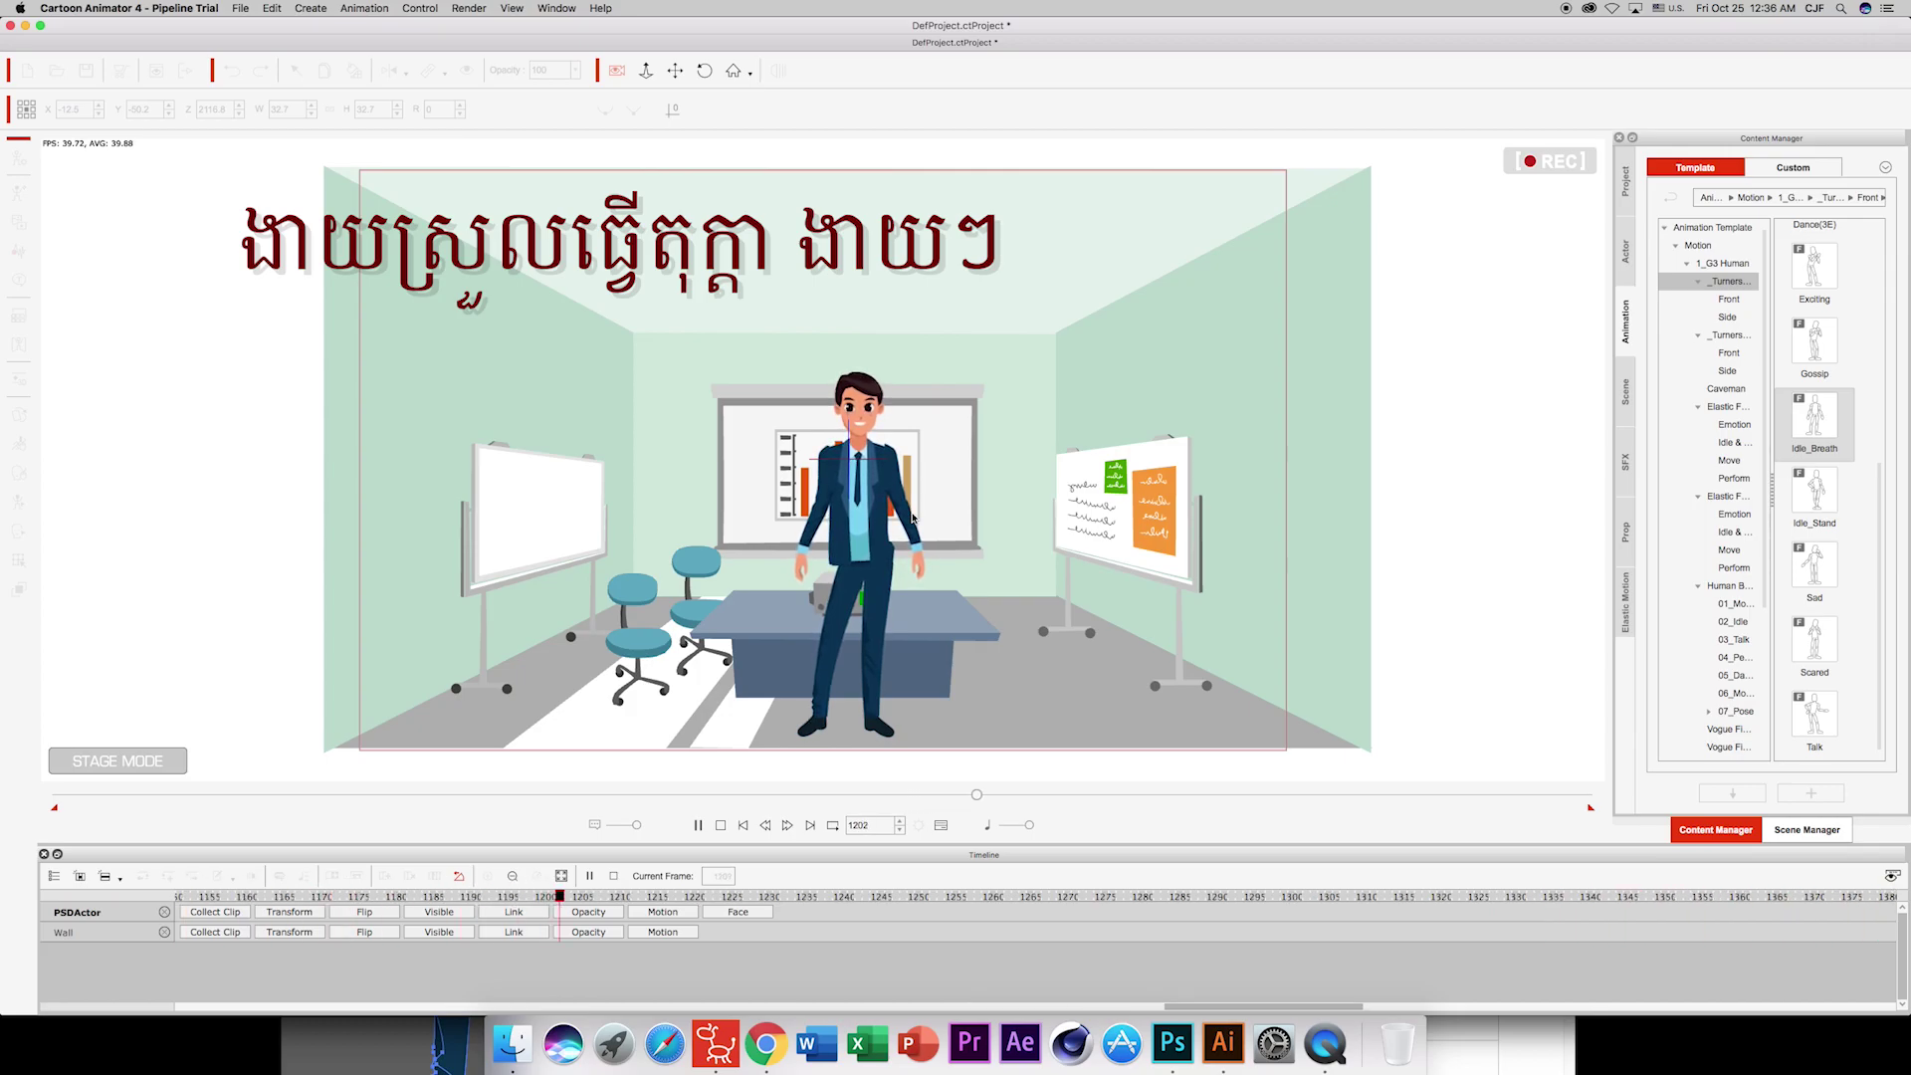
Stop the PSDActor playback at frame 1, then make QuickTime Player active and open its menus.
{"action": "left_click", "coordinate": [721, 826]}
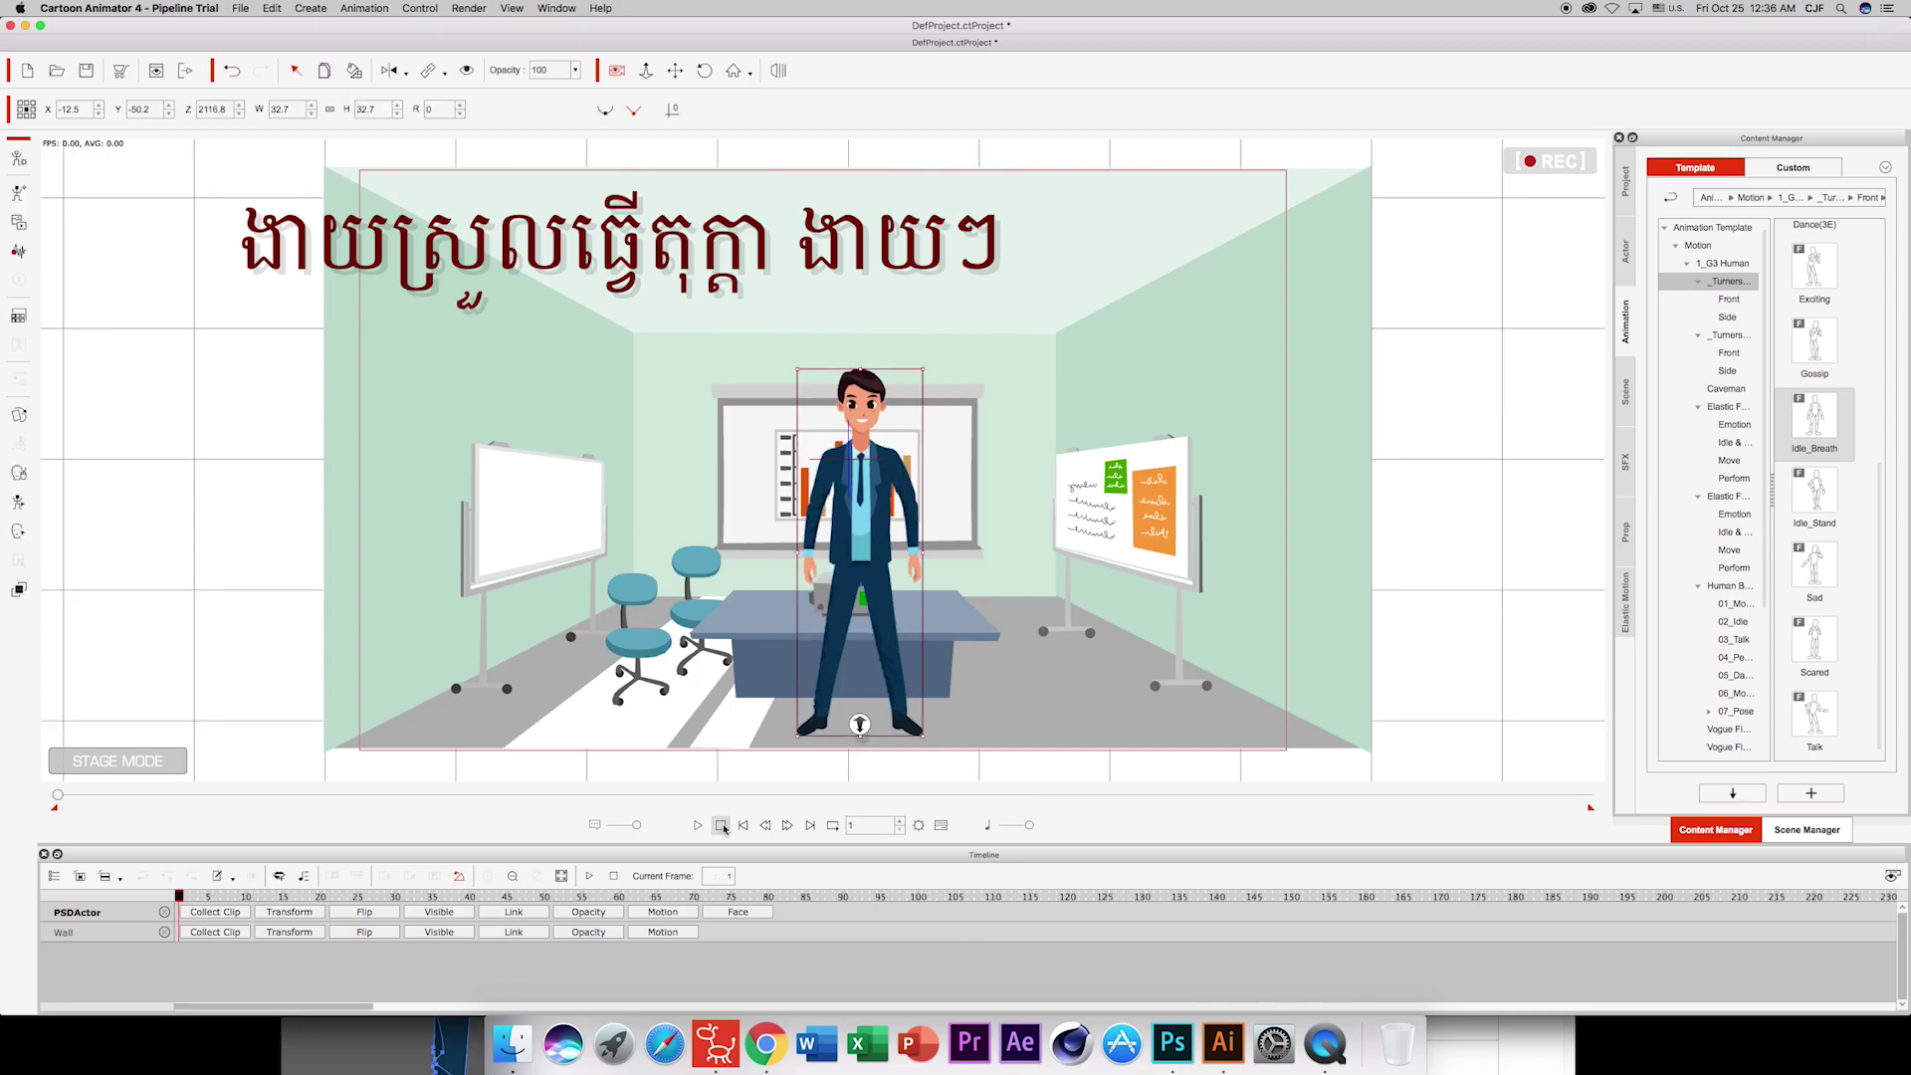
{"action": "left_click", "coordinate": [1324, 1043]}
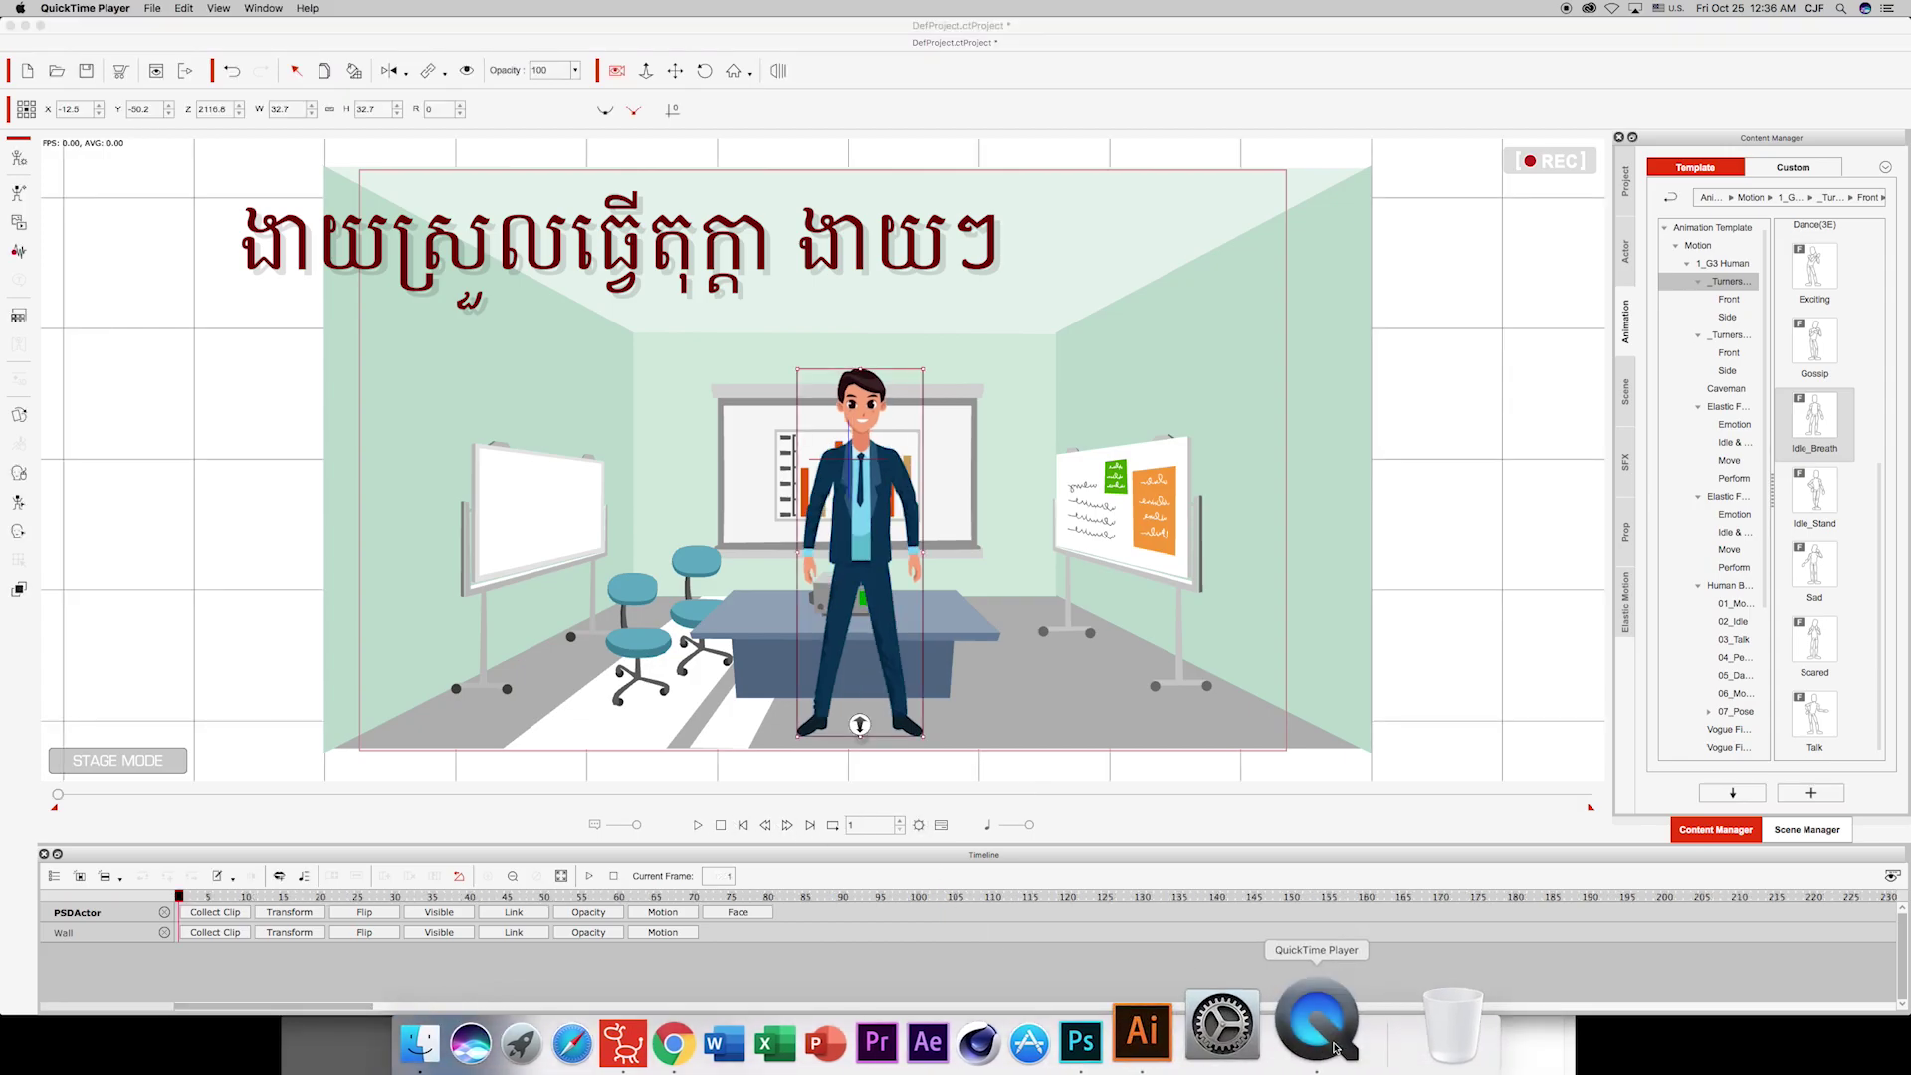
{"action": "left_click", "coordinate": [113, 10]}
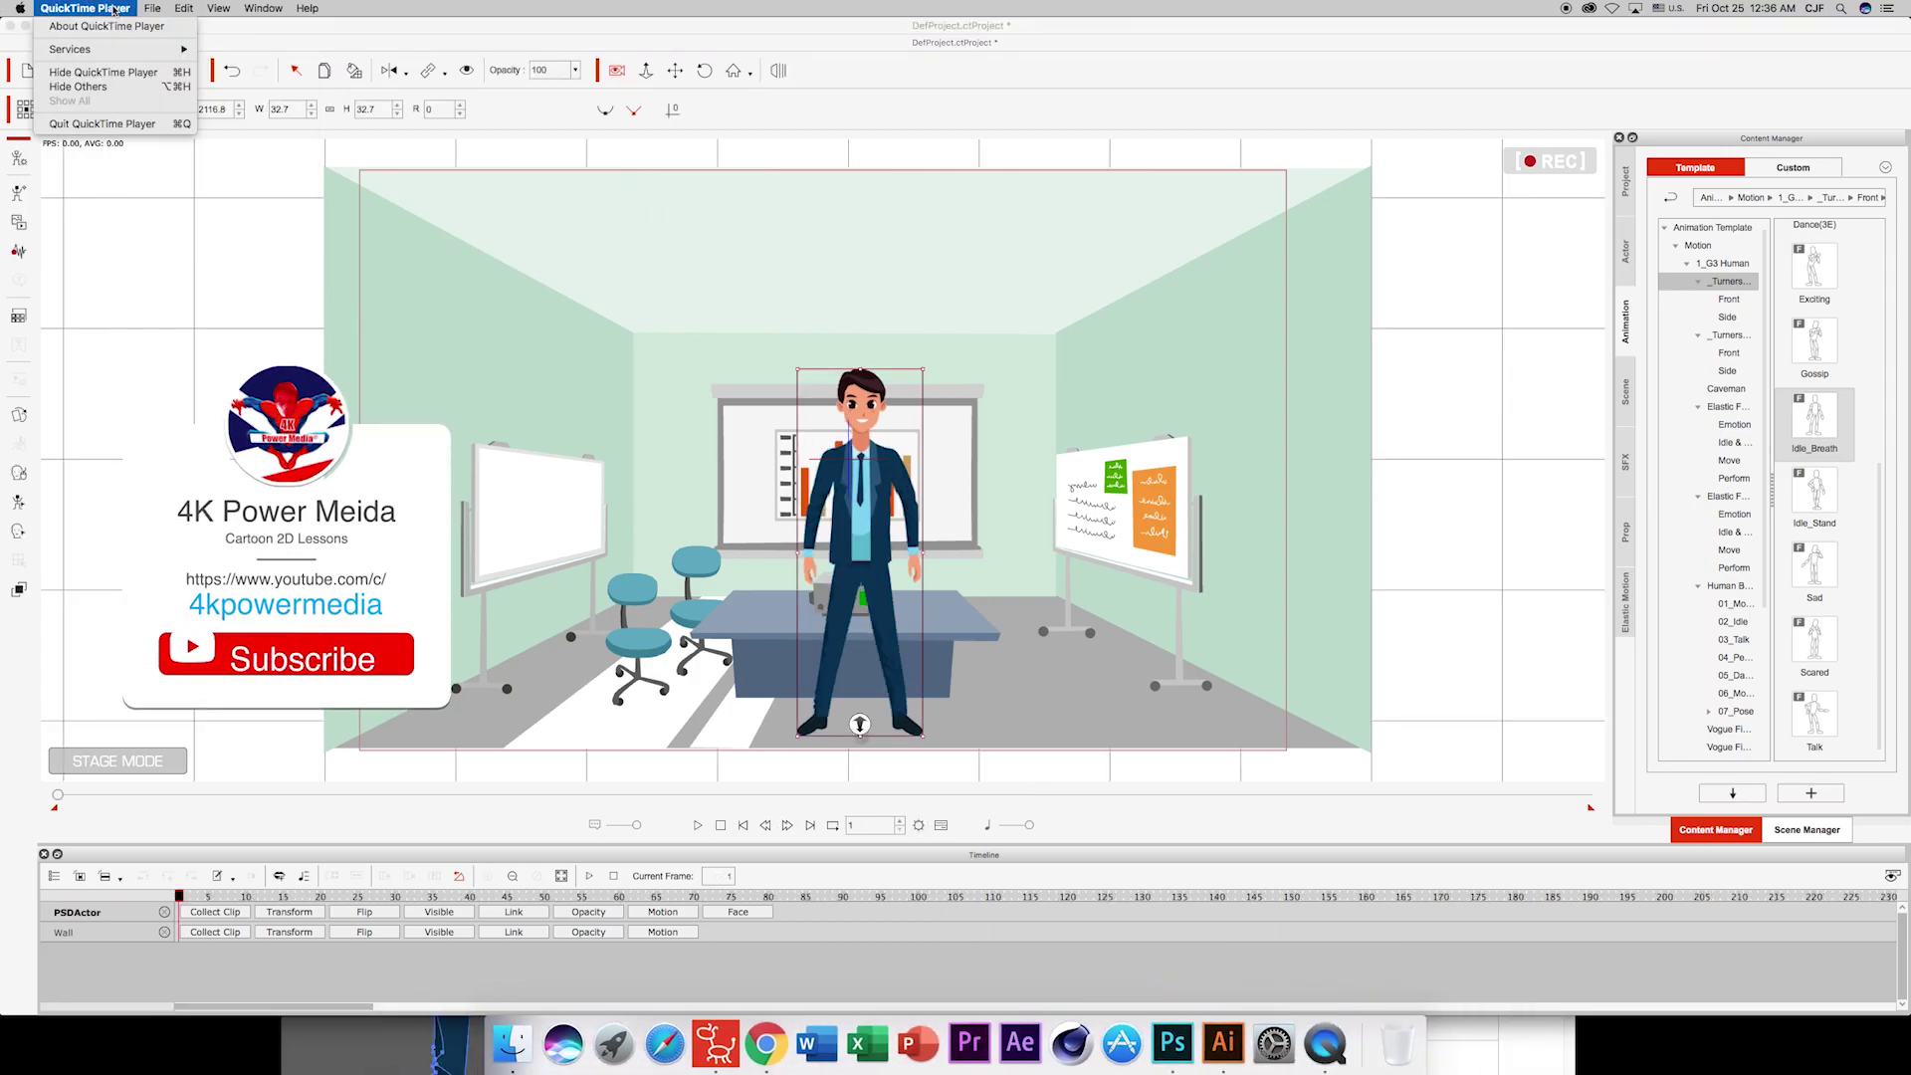
{"action": "left_click", "coordinate": [114, 10]}
{"action": "left_click", "coordinate": [120, 11]}
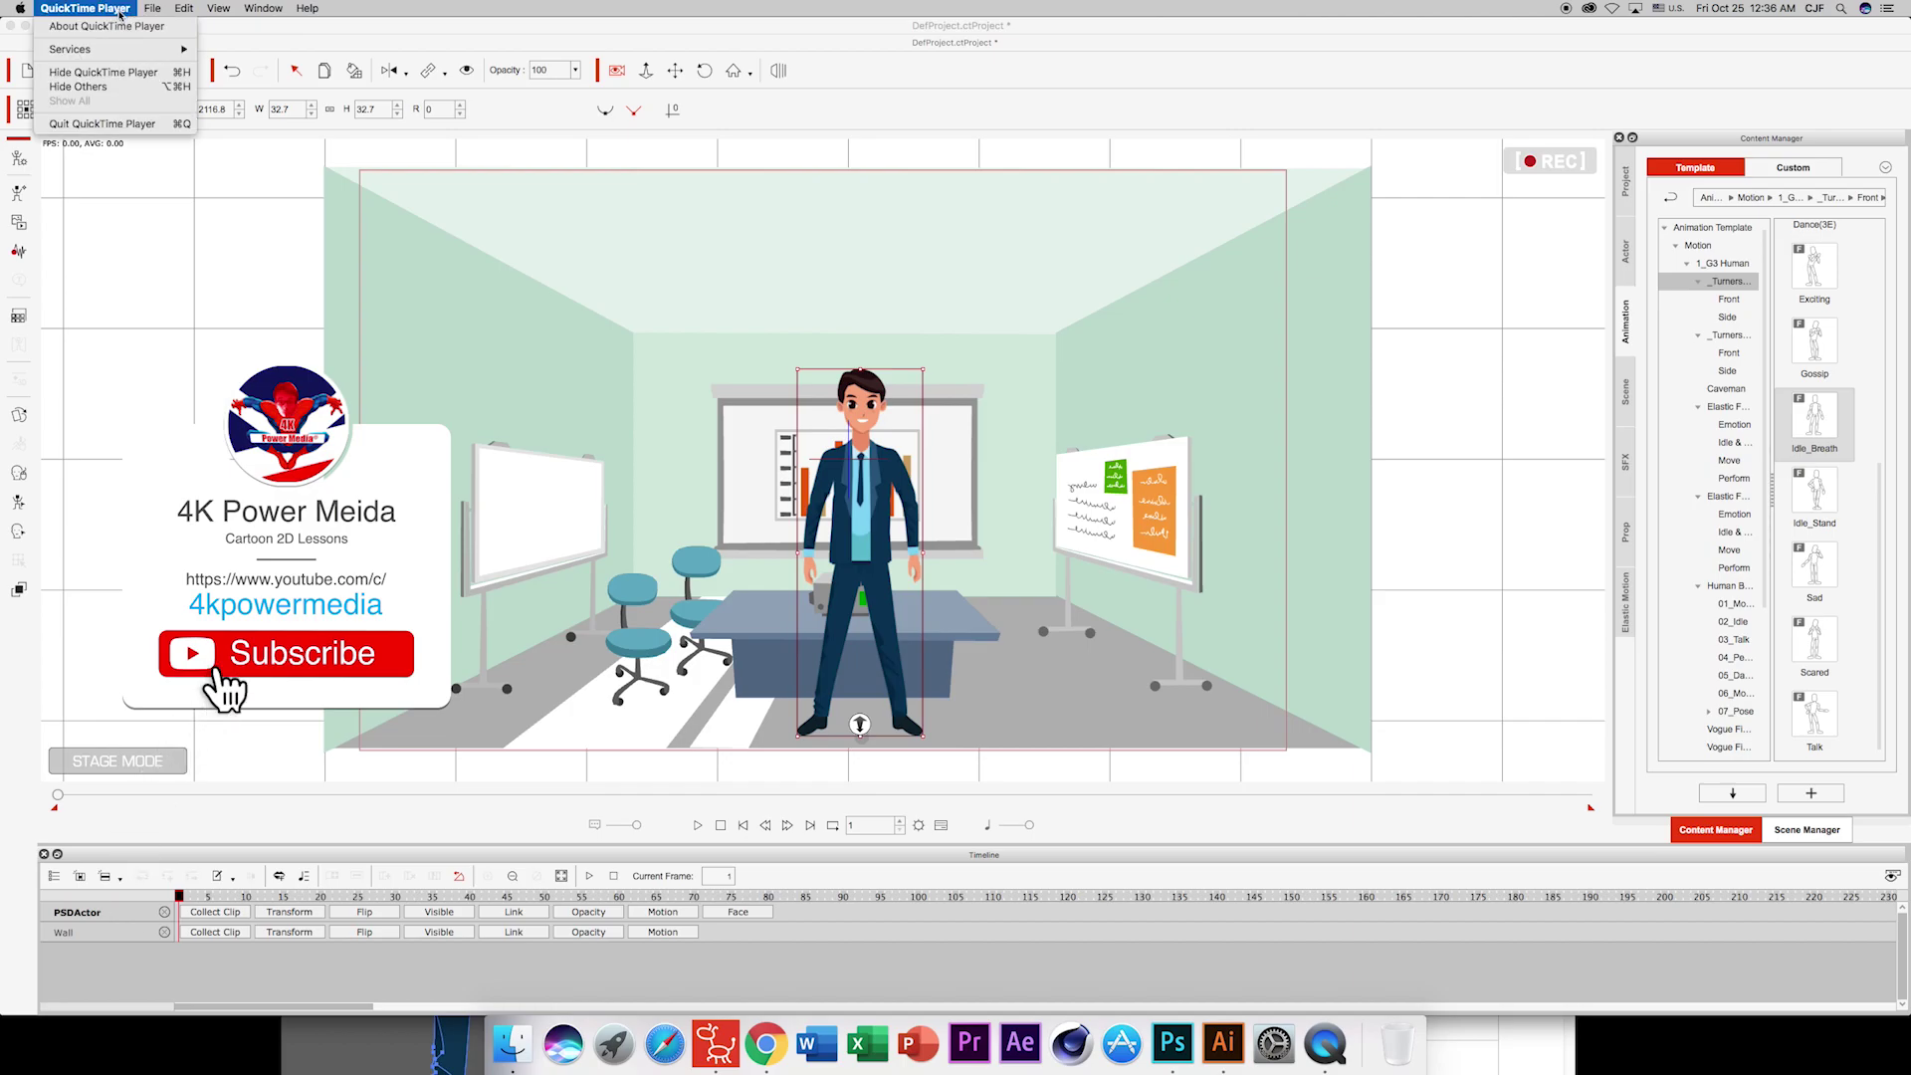